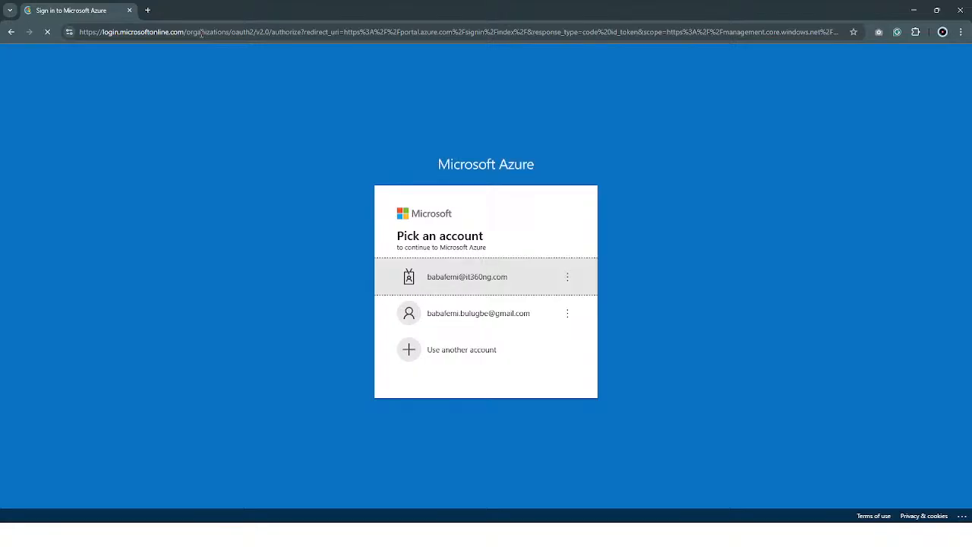
Sign in to Microsoft Azure with the work account and its saved password, and choose to stay signed in without being asked again
click(555, 285)
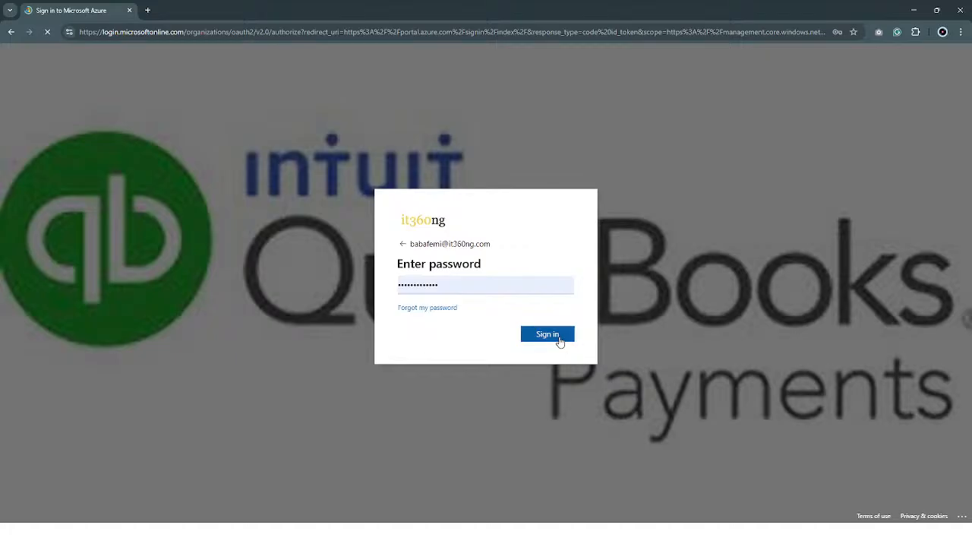
click(559, 341)
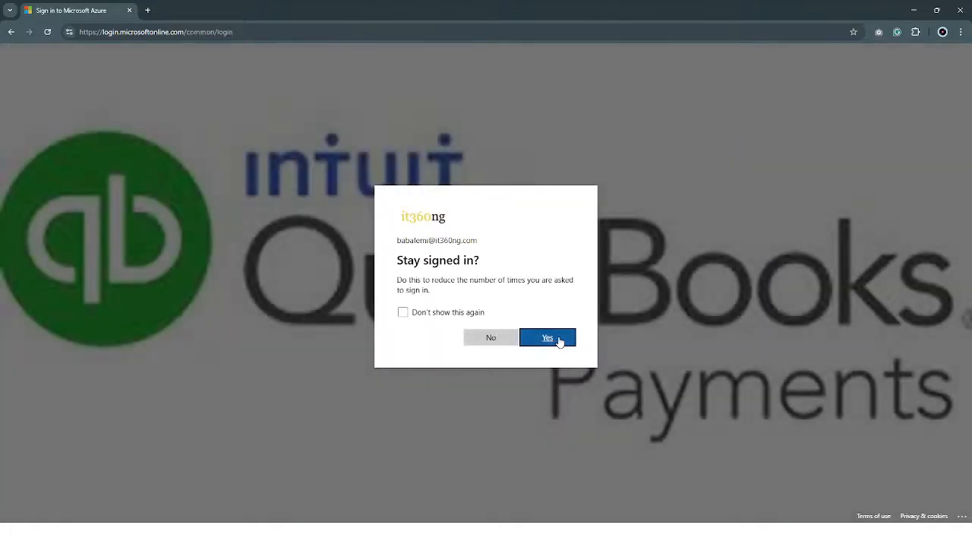
click(451, 314)
click(562, 341)
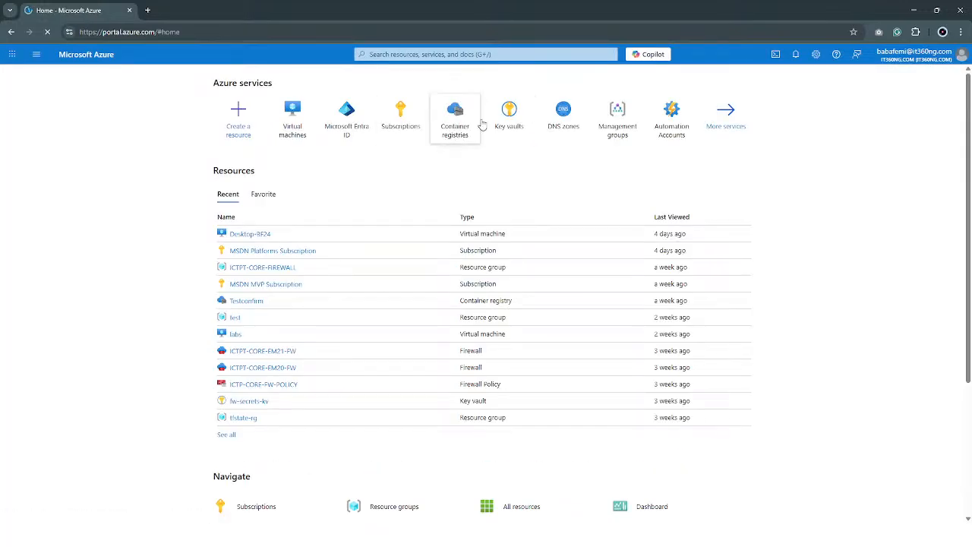
Search the portal for Vnet and open the Virtual networks service
click(408, 55)
text(Vnet)
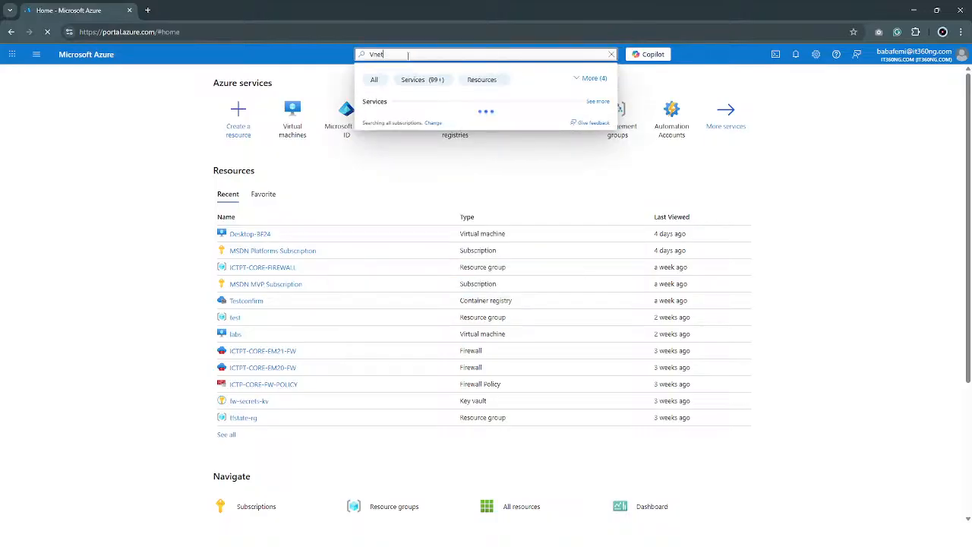
key(BackSpace)
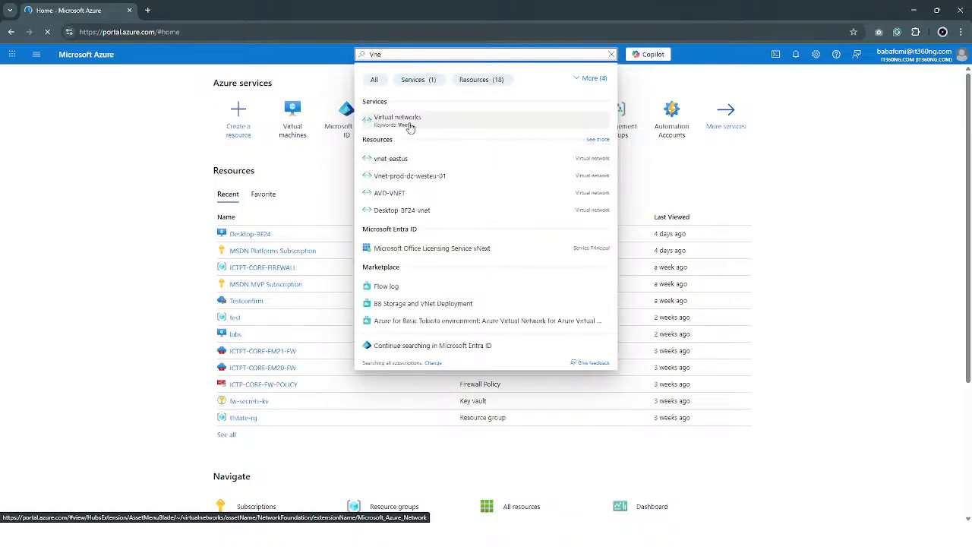
click(402, 119)
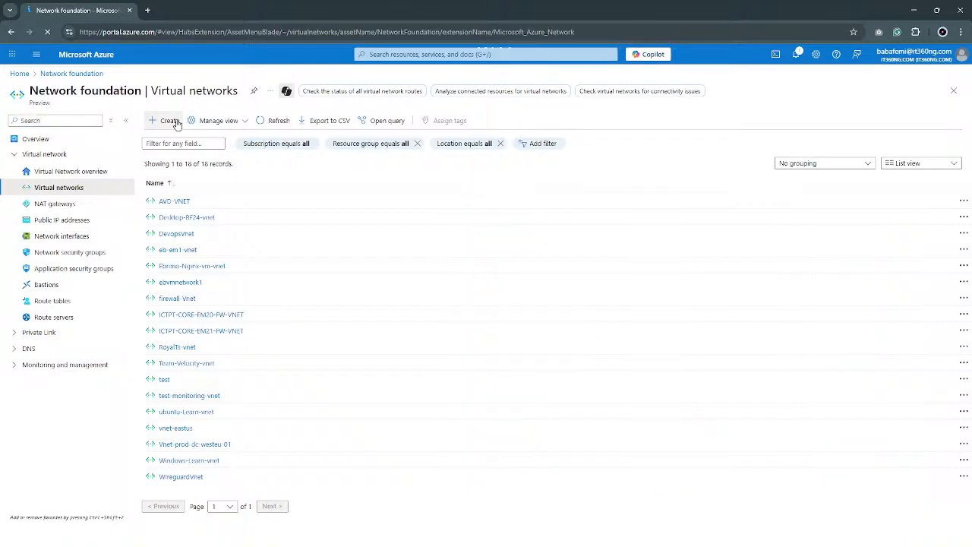
Start creating a virtual network and add a new resource group named VNET-PEERING for it
click(170, 121)
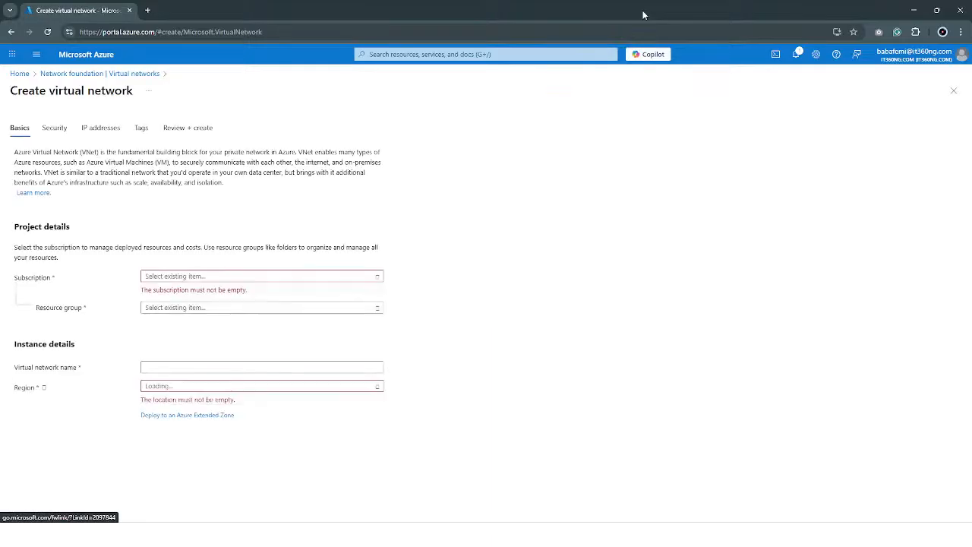
drag(643, 13, 495, 1)
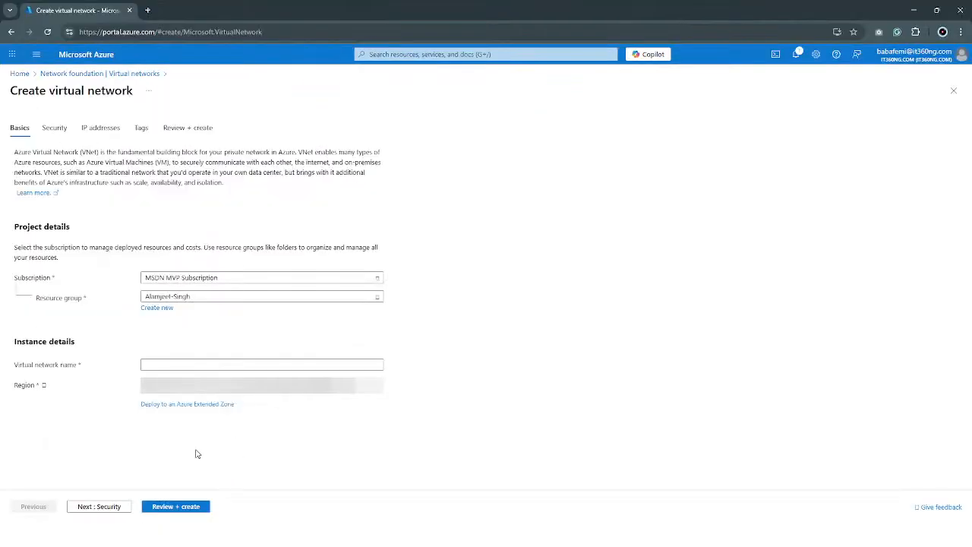
click(237, 297)
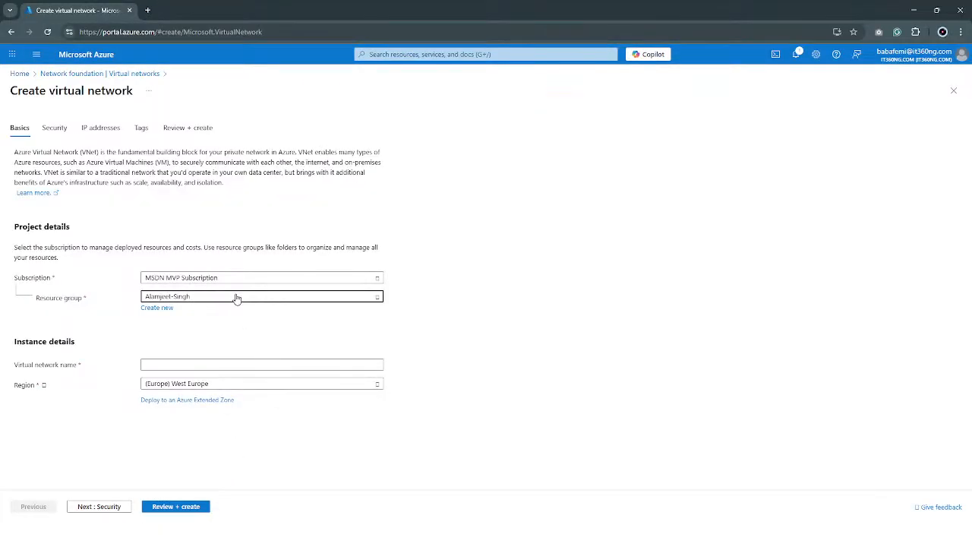
scroll(530, 454, down, 10)
scroll(529, 454, up, 10)
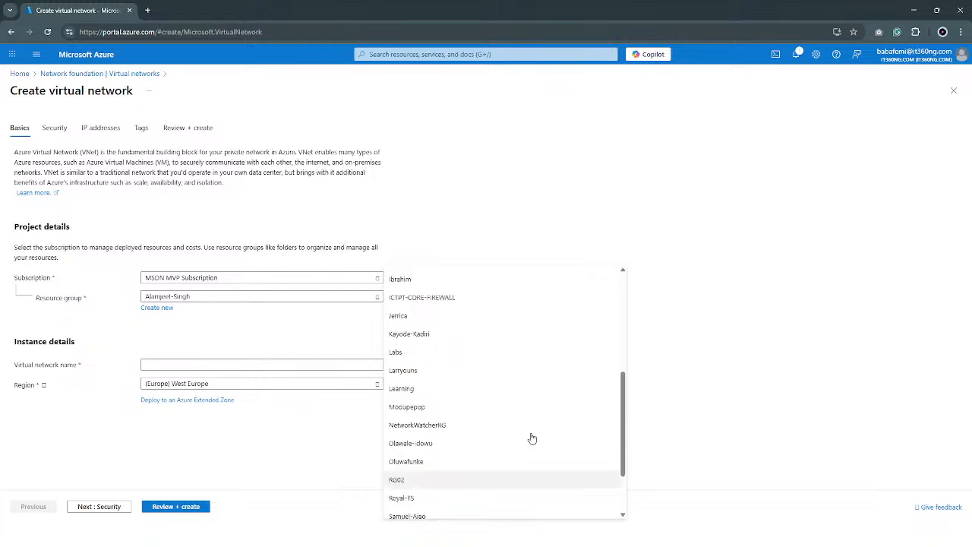
click(167, 308)
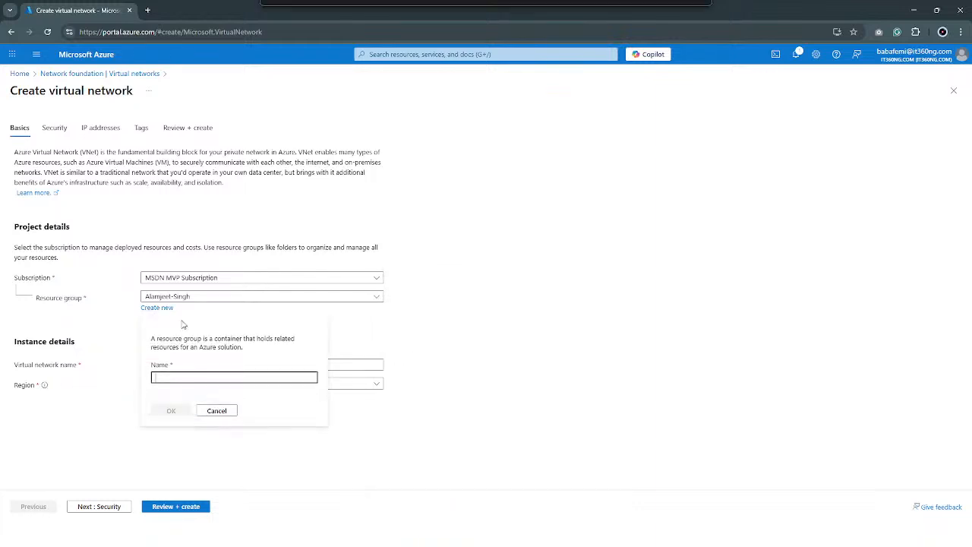
text(VNET-)
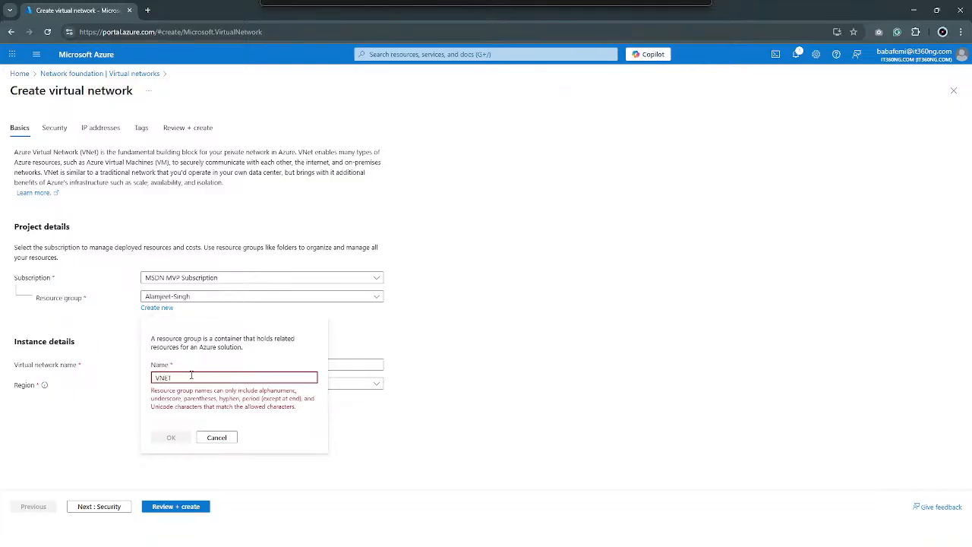
text(PEER)
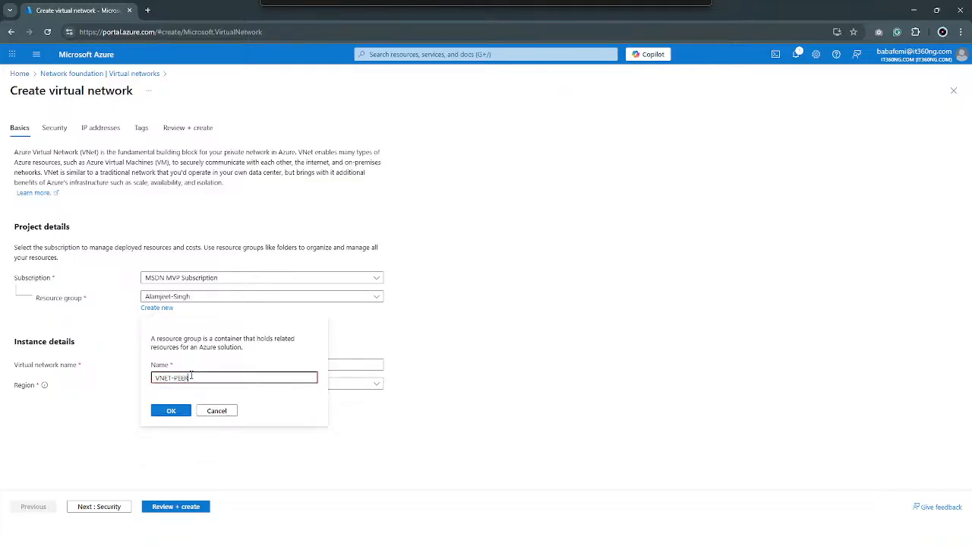
text(ING)
click(174, 413)
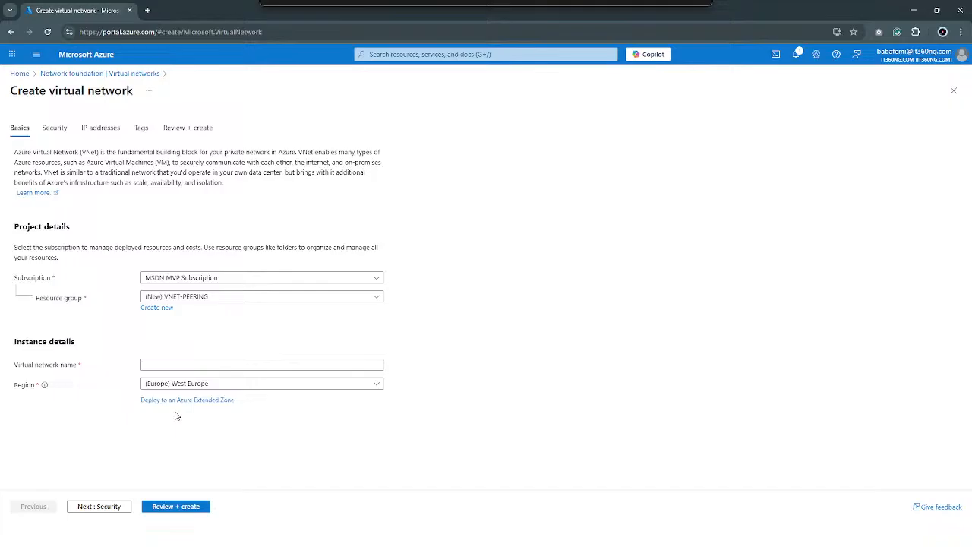
Name the virtual network Vnet-test1
click(185, 365)
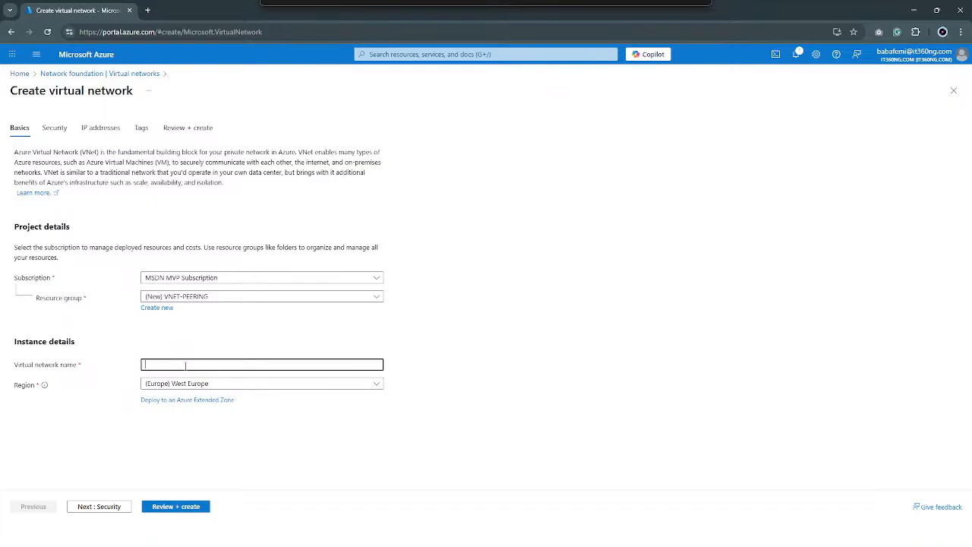
text(Vnet-)
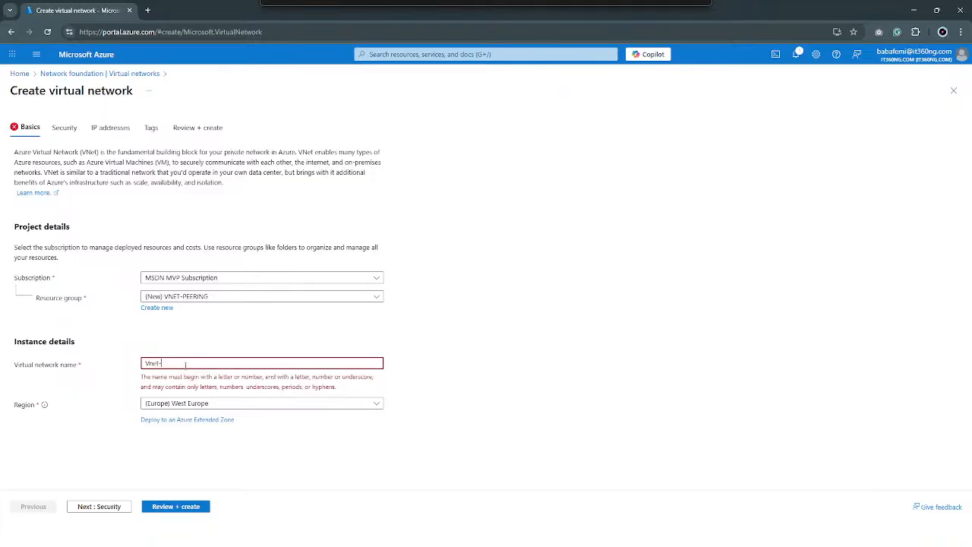
text(test1)
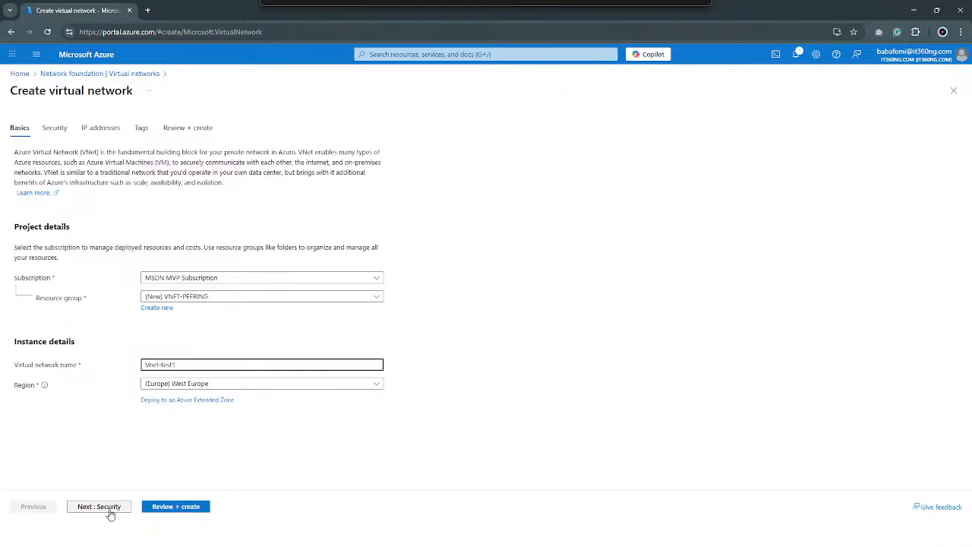
Review the virtual network's configuration, including its address space, and create the network
click(174, 509)
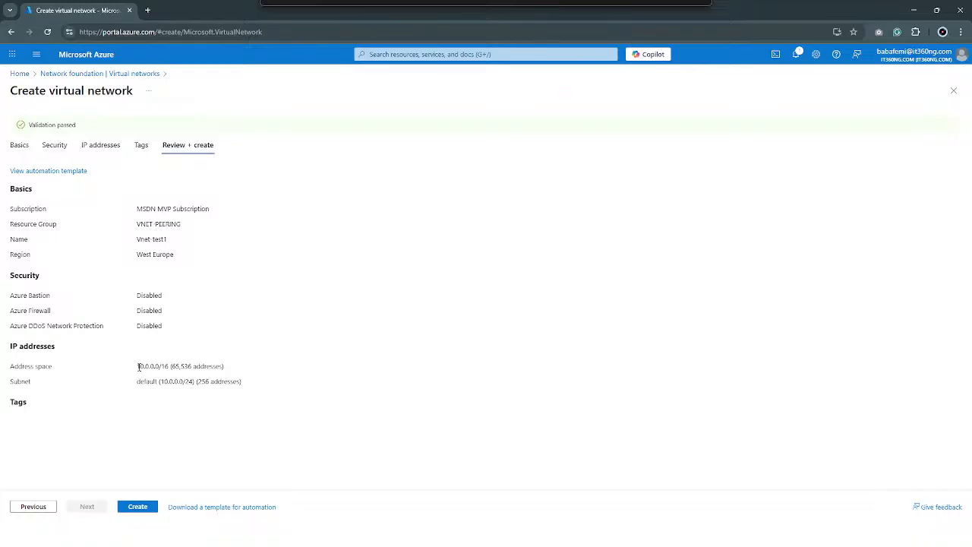
drag(138, 366, 174, 364)
click(155, 367)
click(138, 509)
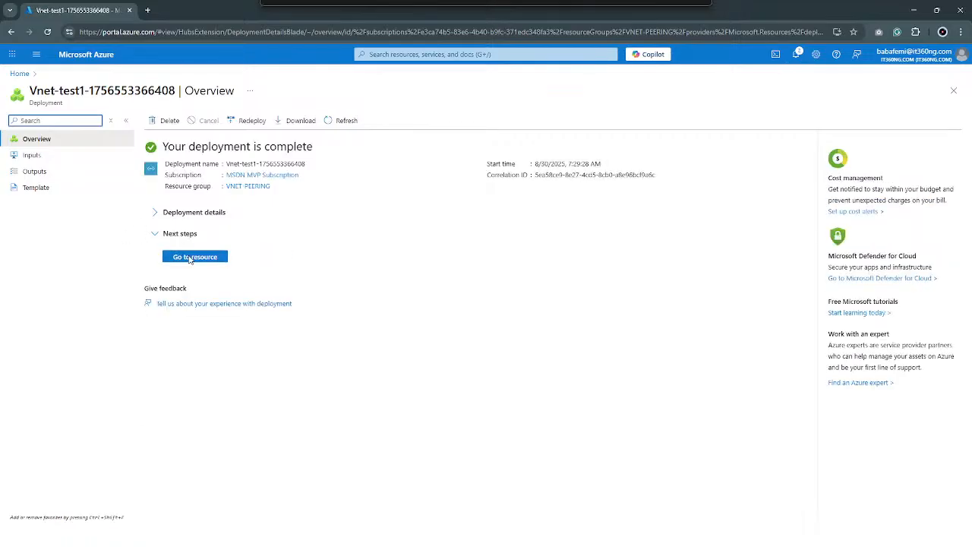
Open the VNET-PEERING resource group, start adding another resource from the Marketplace, and dismiss the deployment notification
click(256, 188)
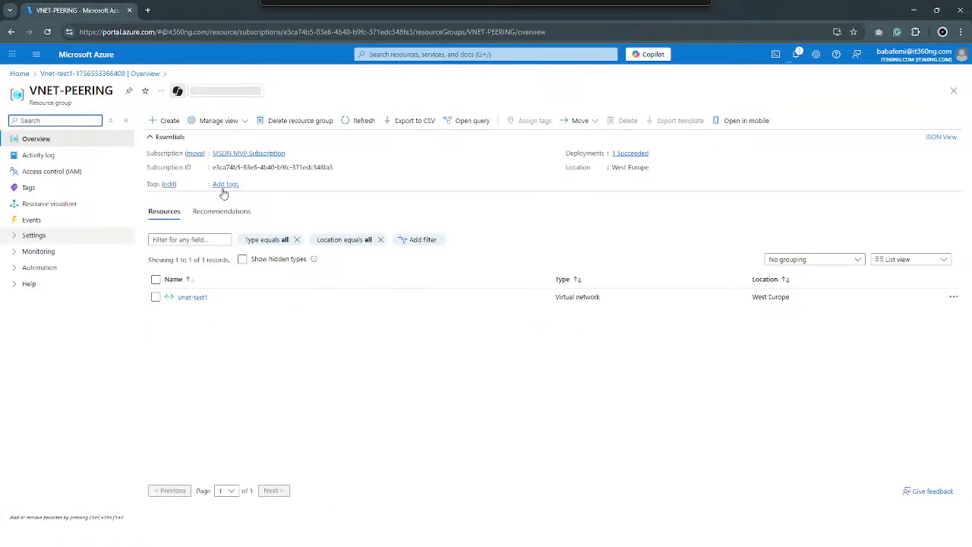
click(170, 121)
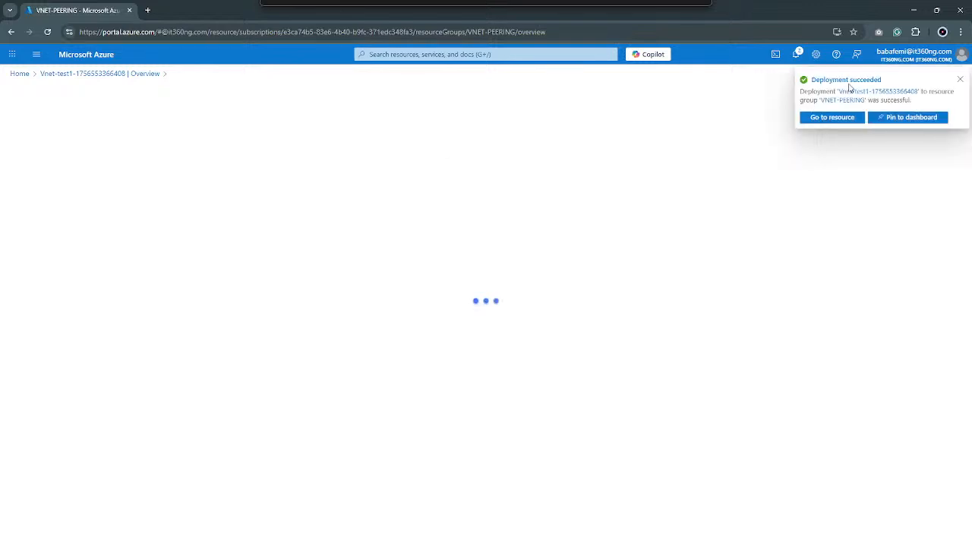
click(959, 80)
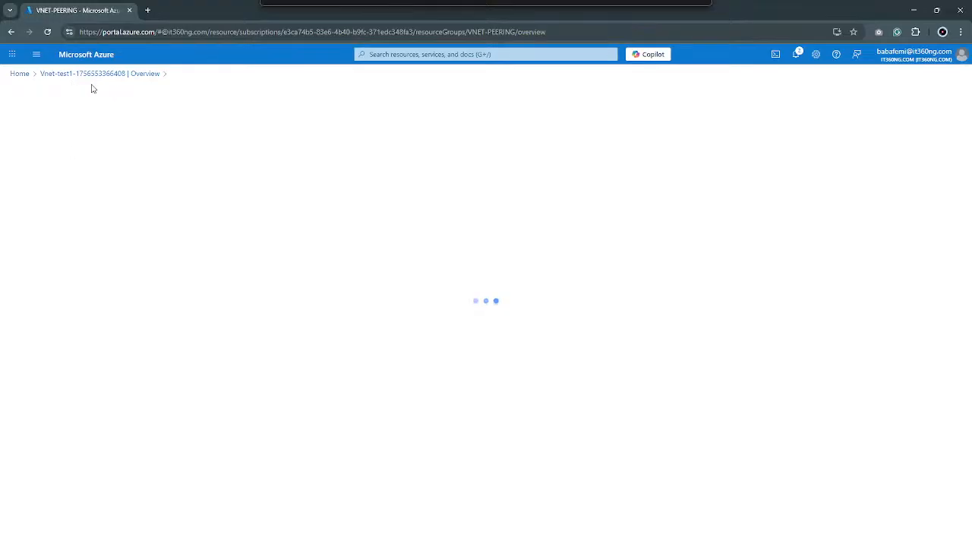
click(237, 130)
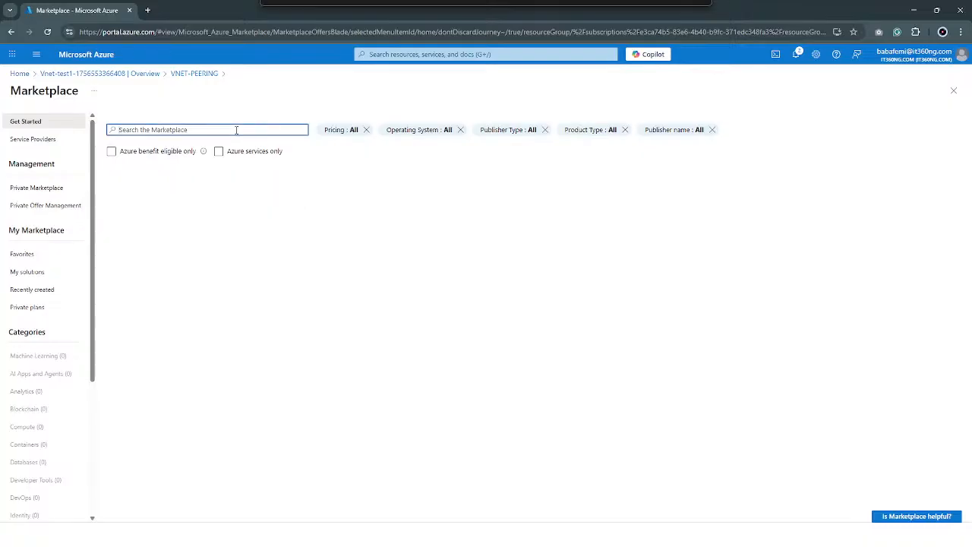
text(v)
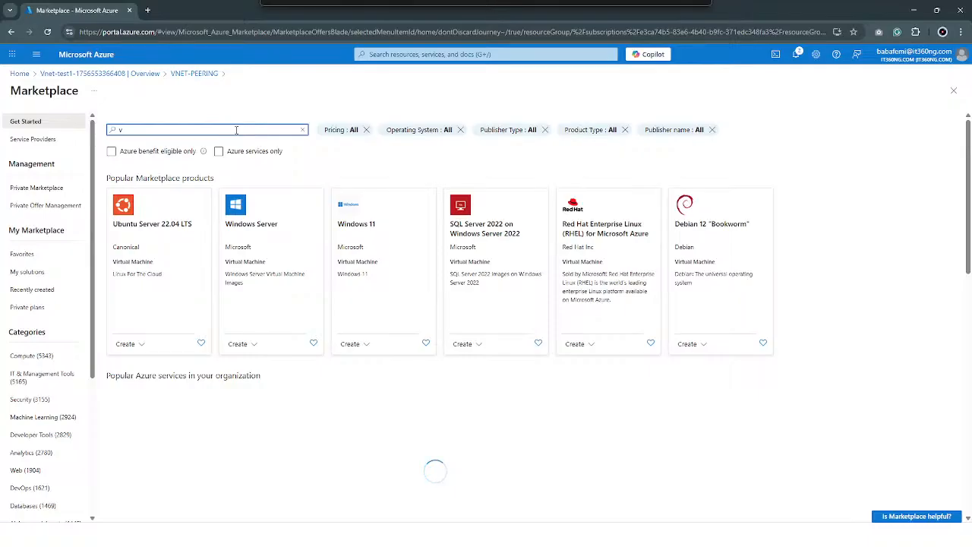
text(net)
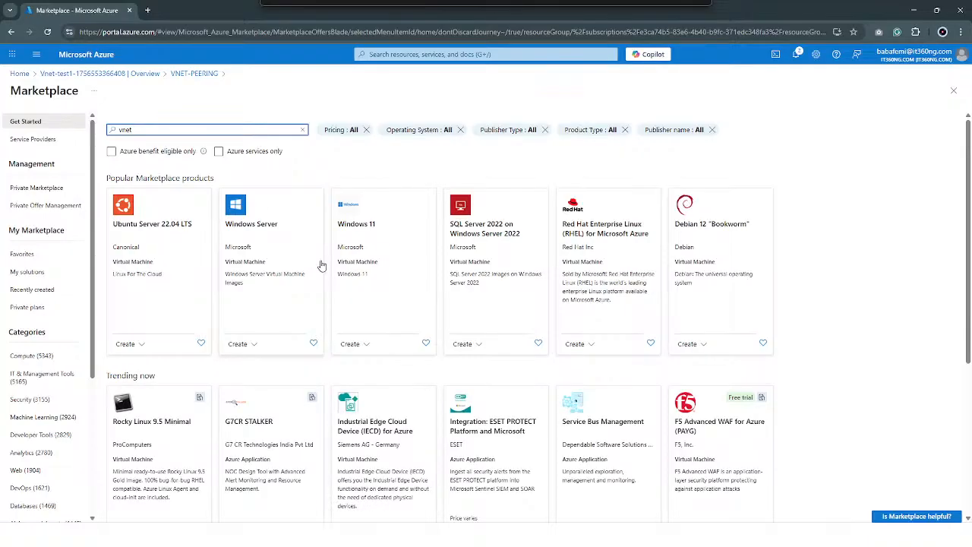
key(BackSpace)
key(BackSpace)
key(BackSpace)
key(BackSpace)
Browse the Marketplace's Networking category for a virtual network offering
scroll(68, 281, down, 3)
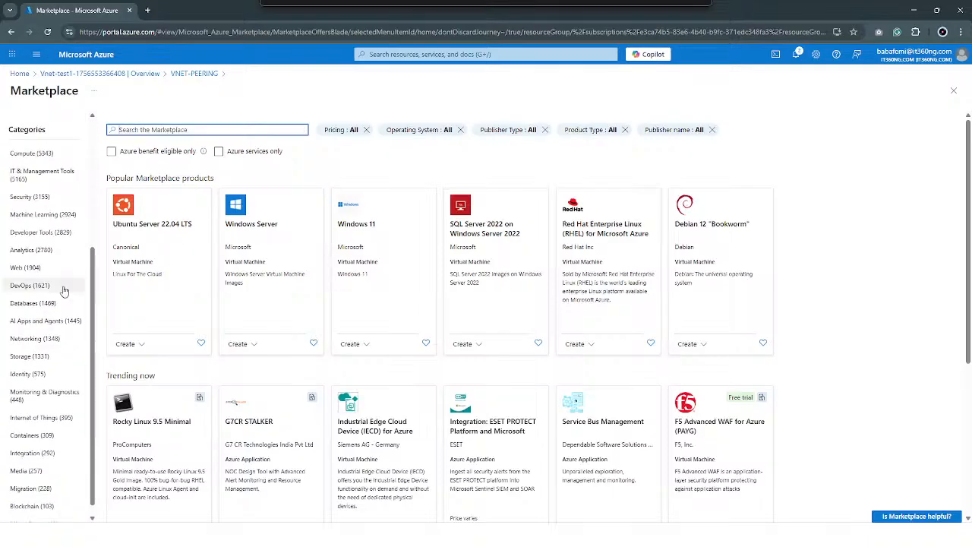
scroll(65, 297, down, 1)
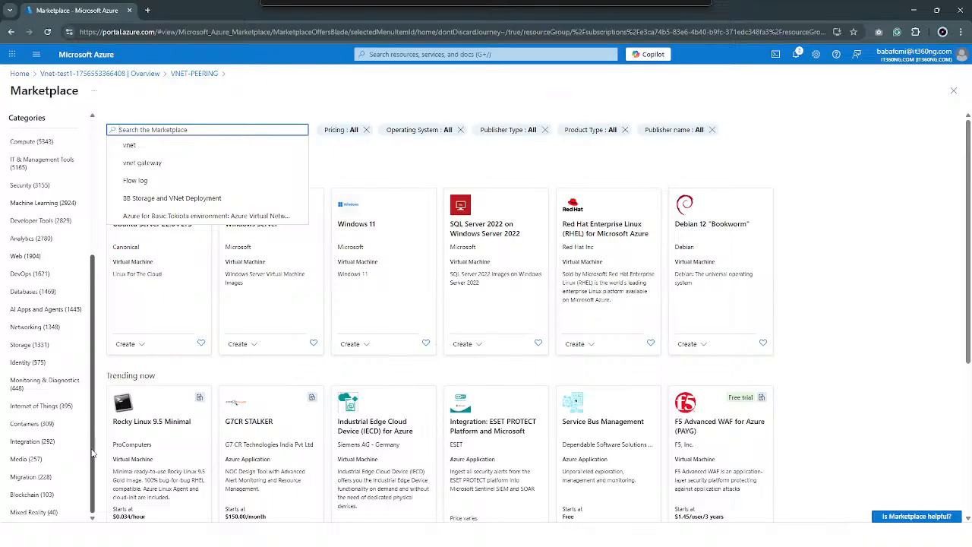
click(33, 326)
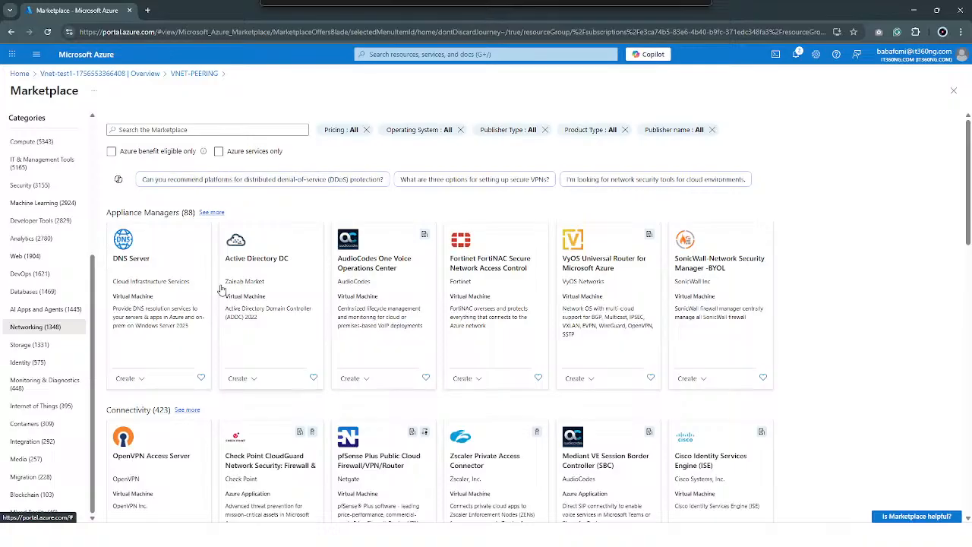
scroll(322, 283, down, 2)
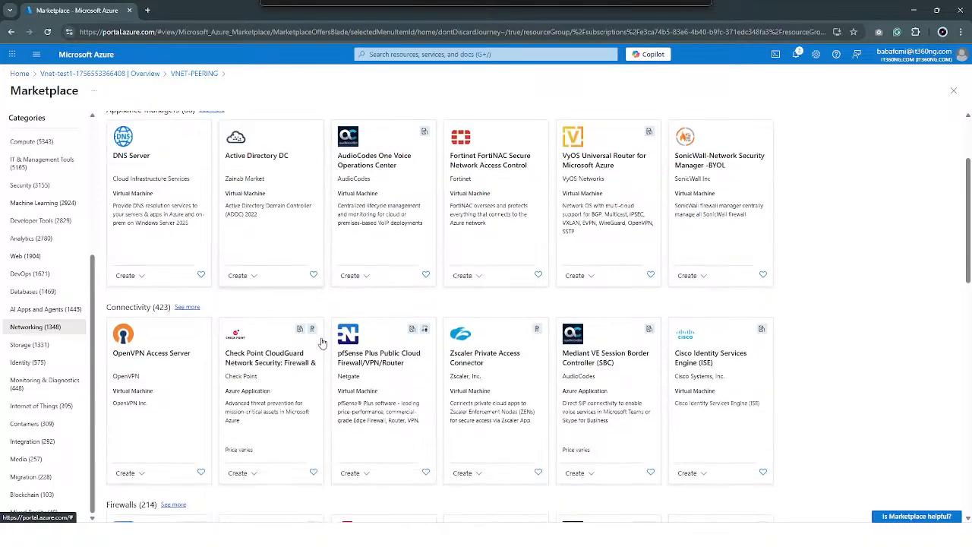
scroll(321, 343, down, 4)
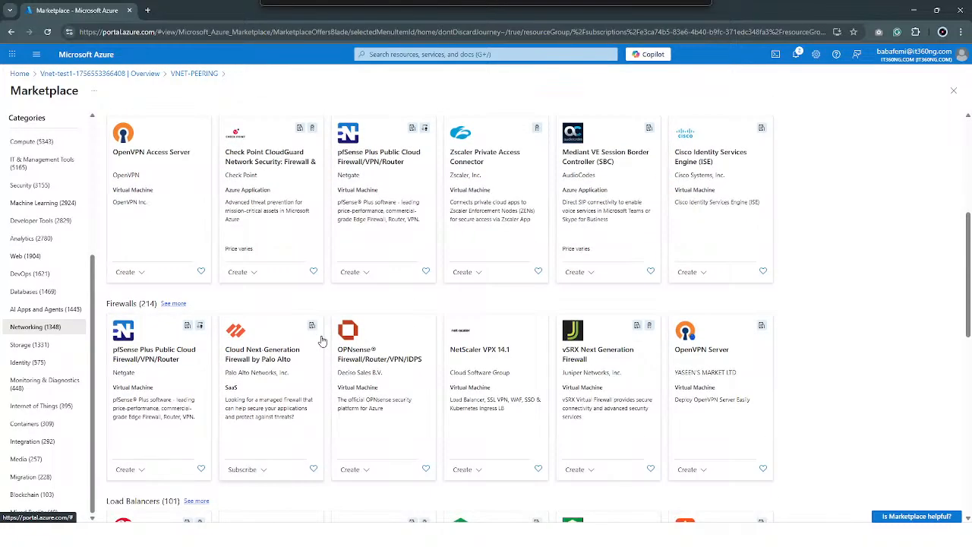
scroll(321, 319, down, 1)
scroll(321, 278, up, 6)
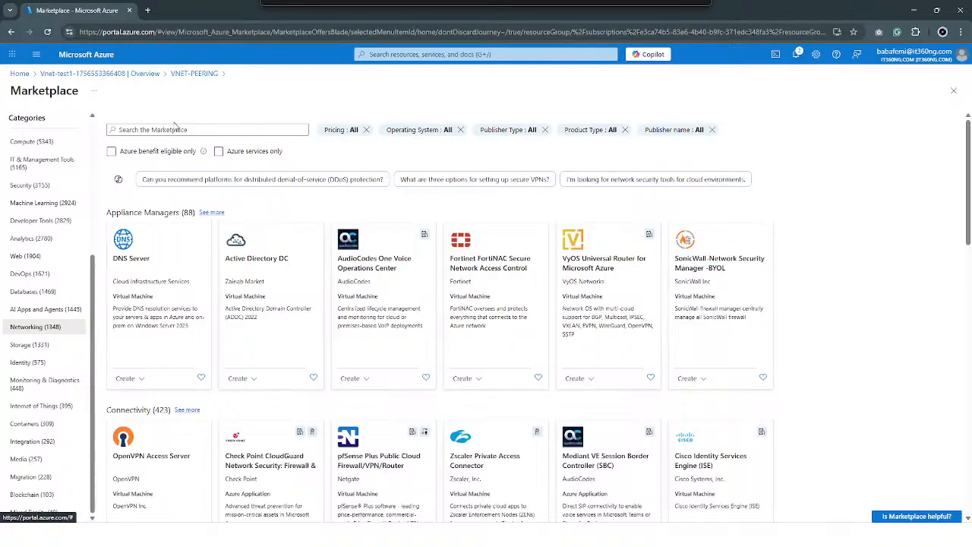
Search the Marketplace for "virtual network", limit it to Azure services only, and look through the listed offerings
click(175, 129)
text(virtua)
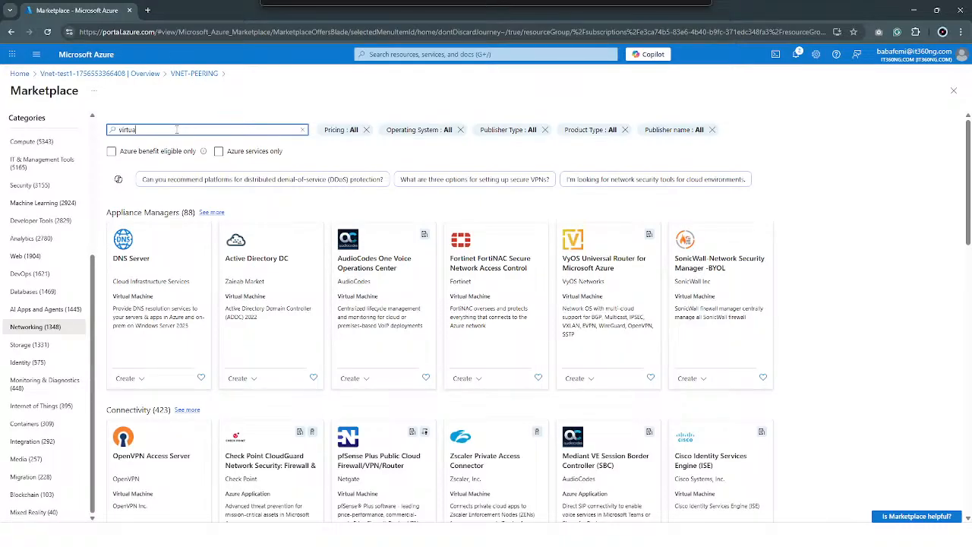
text(l network)
click(219, 152)
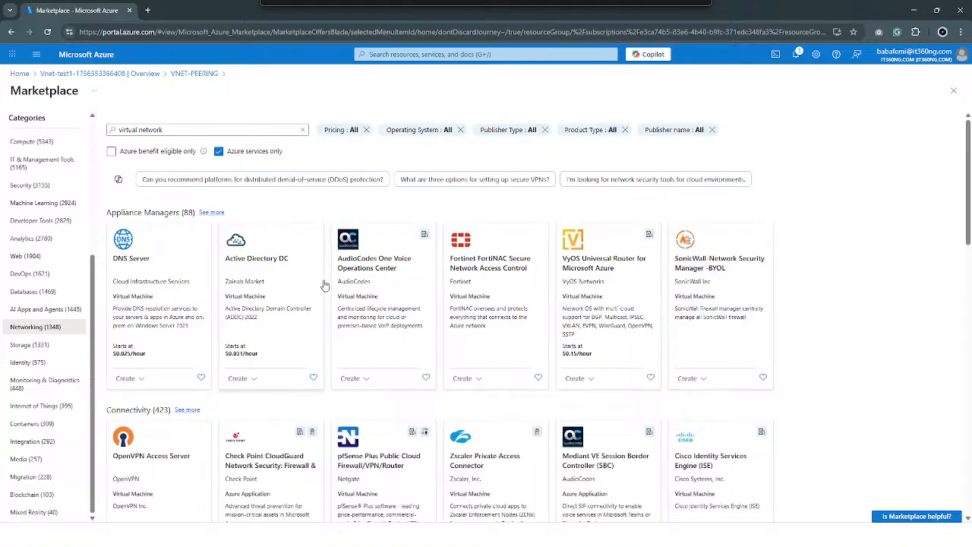
scroll(251, 319, down, 6)
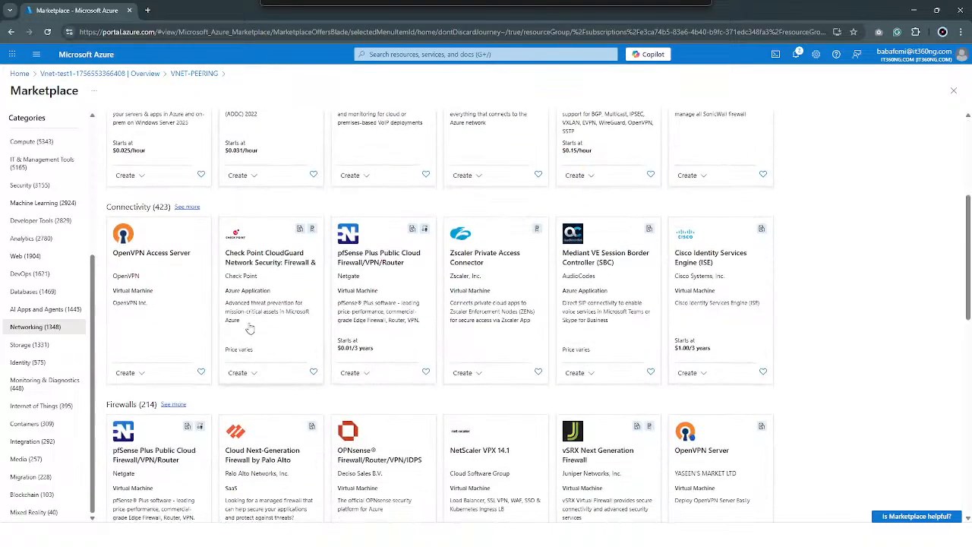
scroll(251, 328, down, 2)
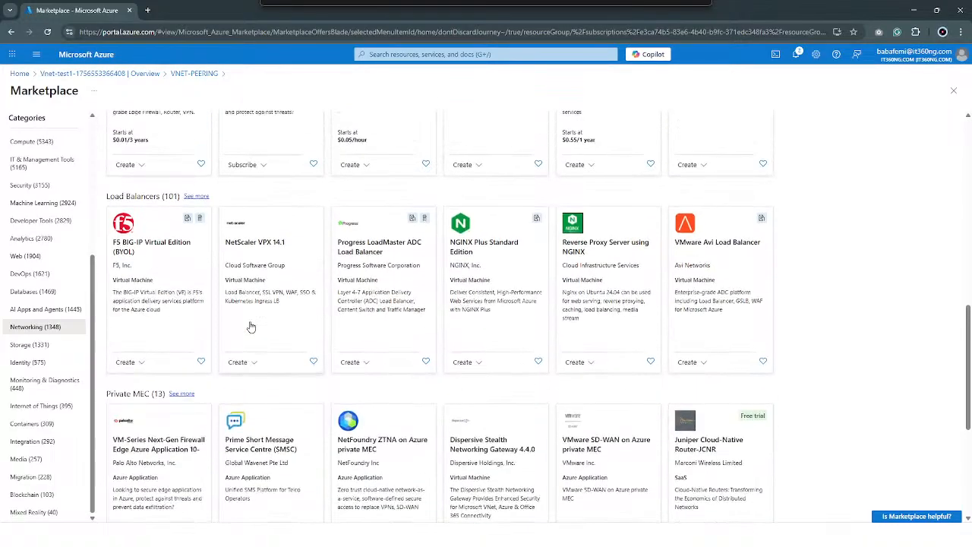
scroll(251, 327, up, 8)
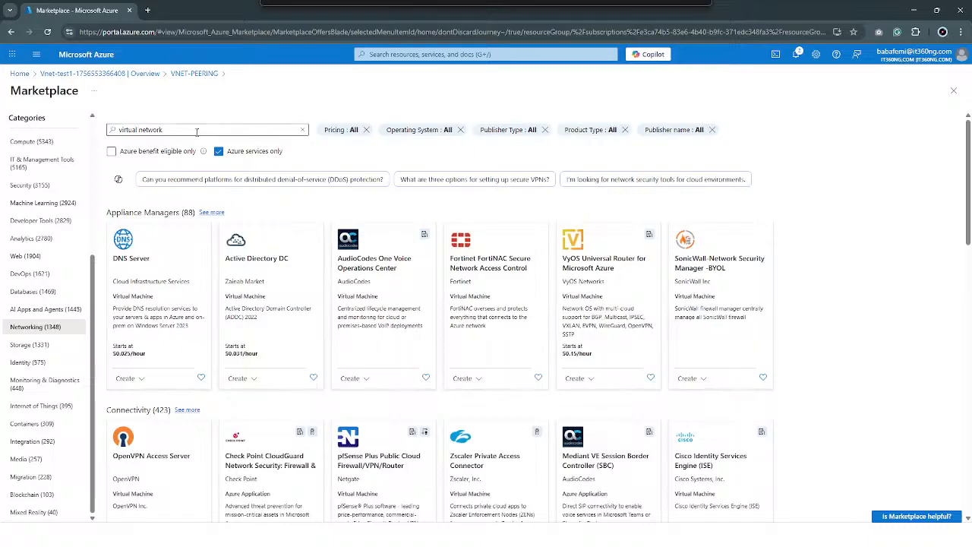
click(197, 132)
triple_click(197, 131)
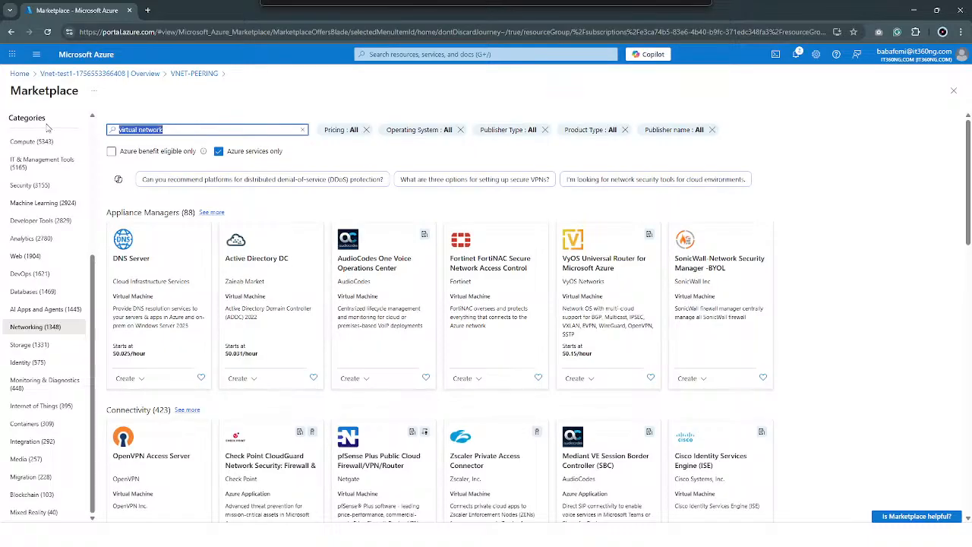
Search the whole portal for "vne", open the Virtual networks service, and start creating a new virtual network
click(474, 60)
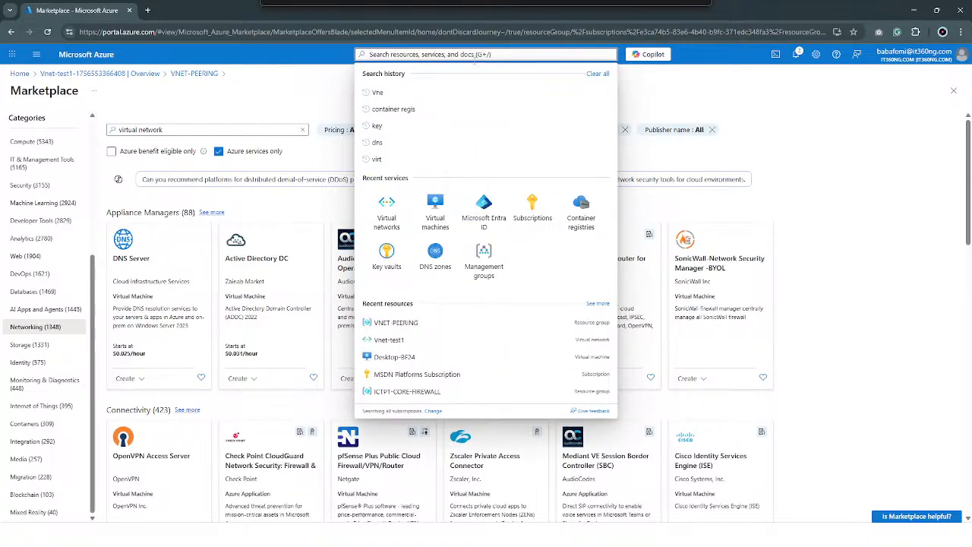
text(vne)
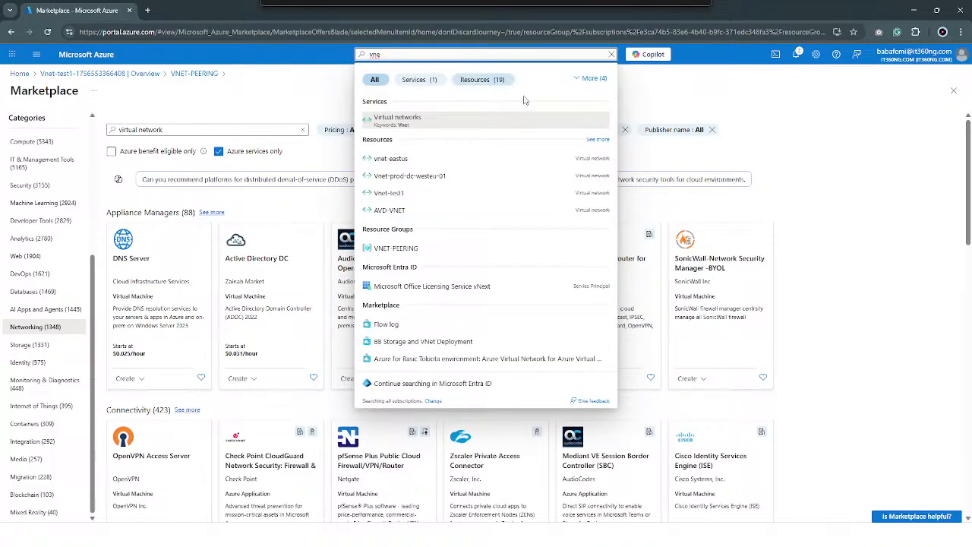
click(473, 124)
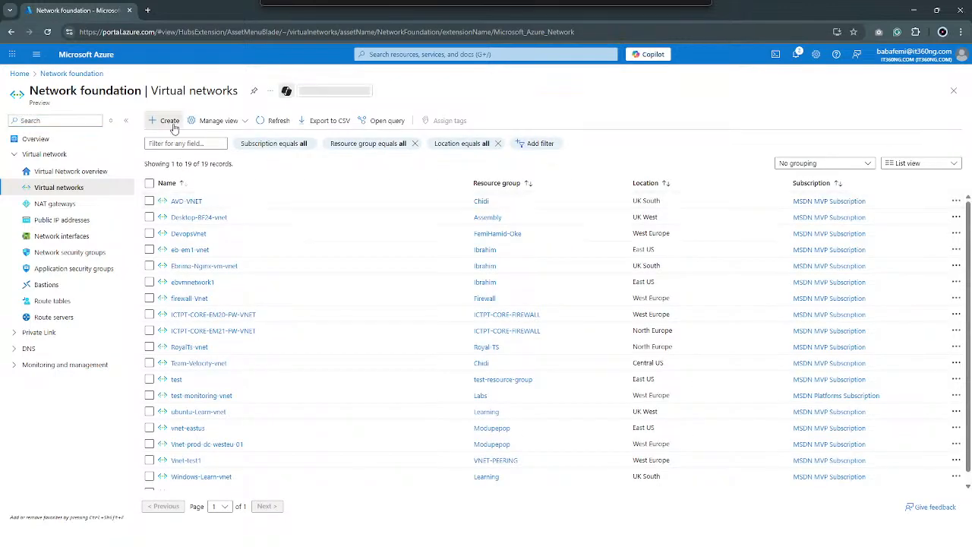
click(167, 122)
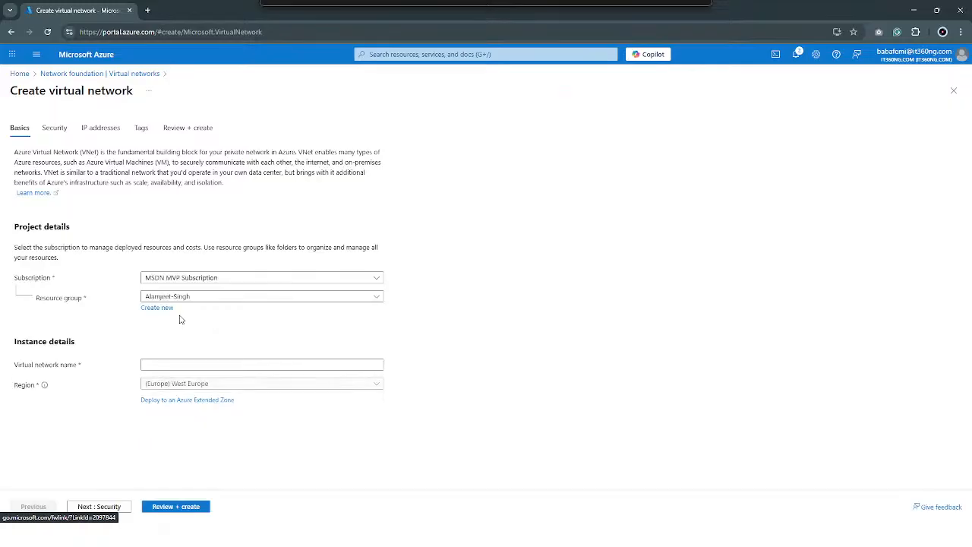
Assign the new virtual network to the VNET-PEERING resource group
click(193, 303)
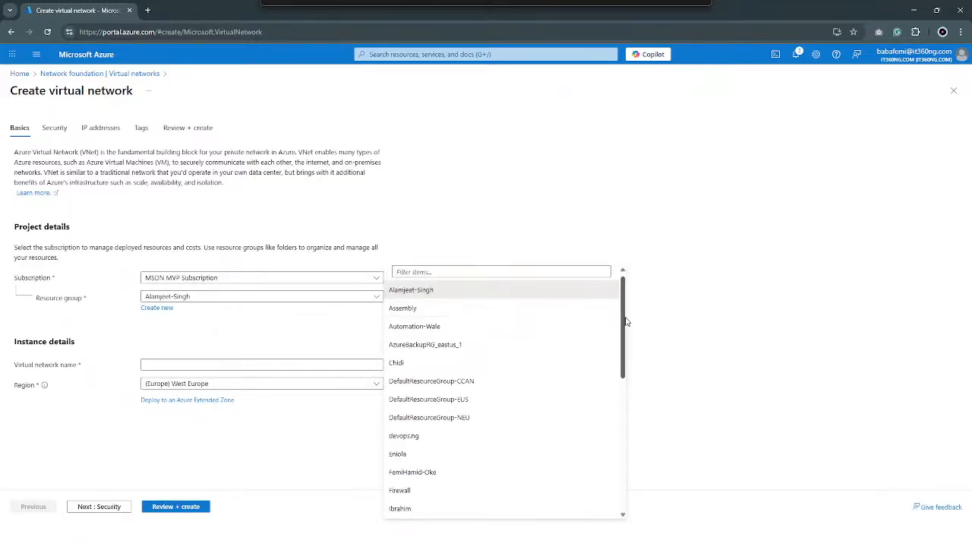
scroll(626, 353, down, 1)
drag(626, 353, 641, 475)
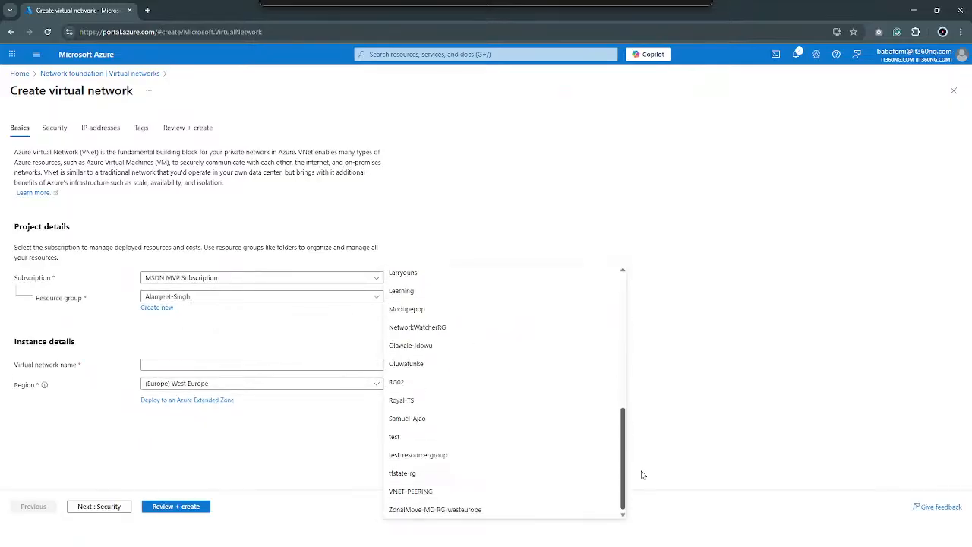
click(481, 492)
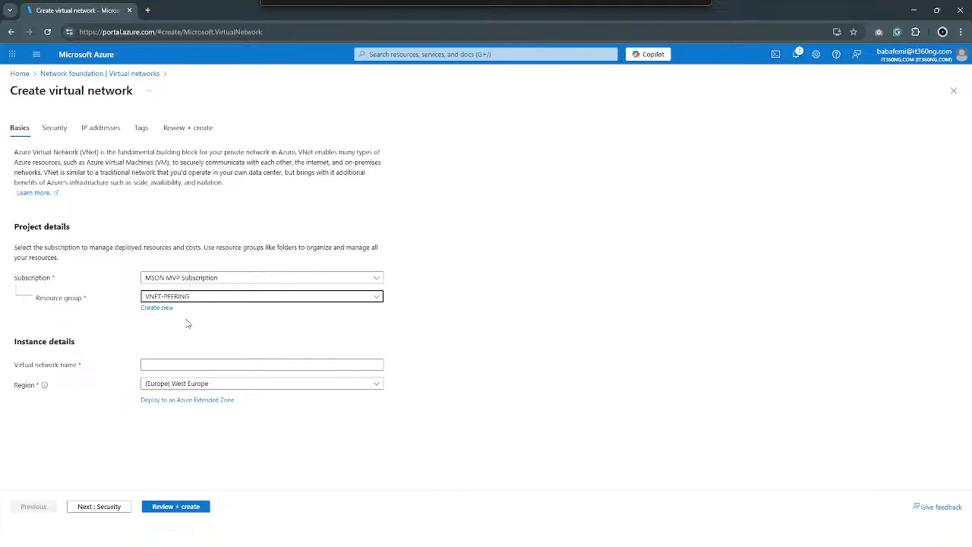
Name the virtual network Vnet-test2, review its configuration, and create it
click(206, 366)
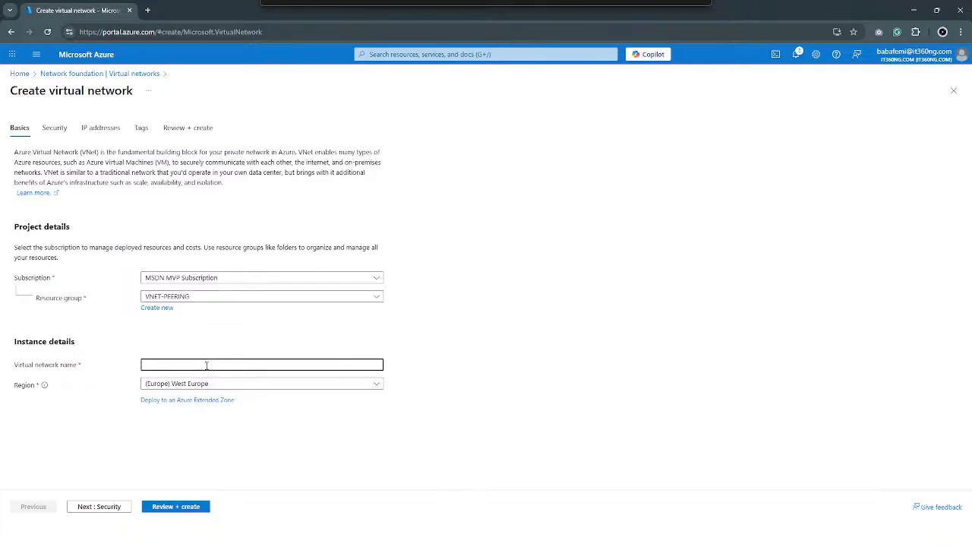
text(Vnet-)
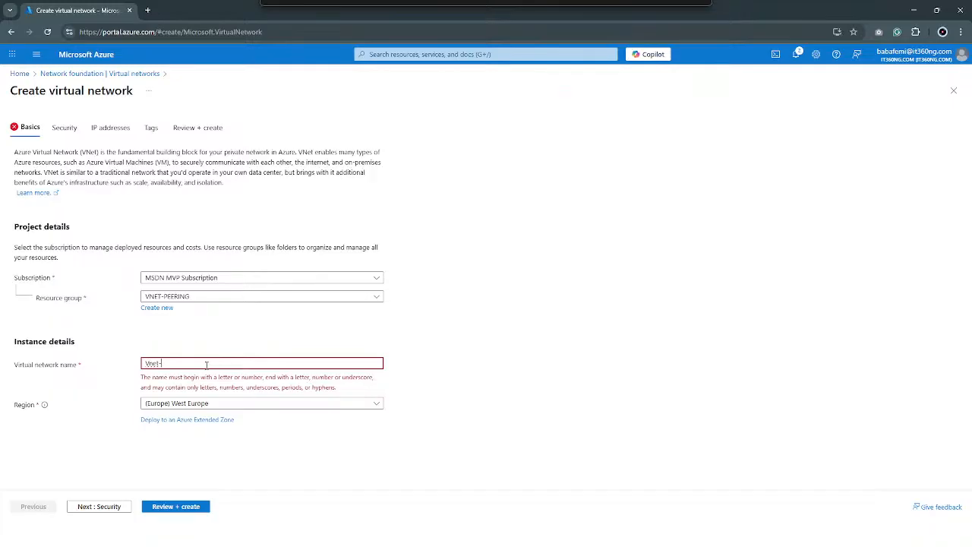
text(test2)
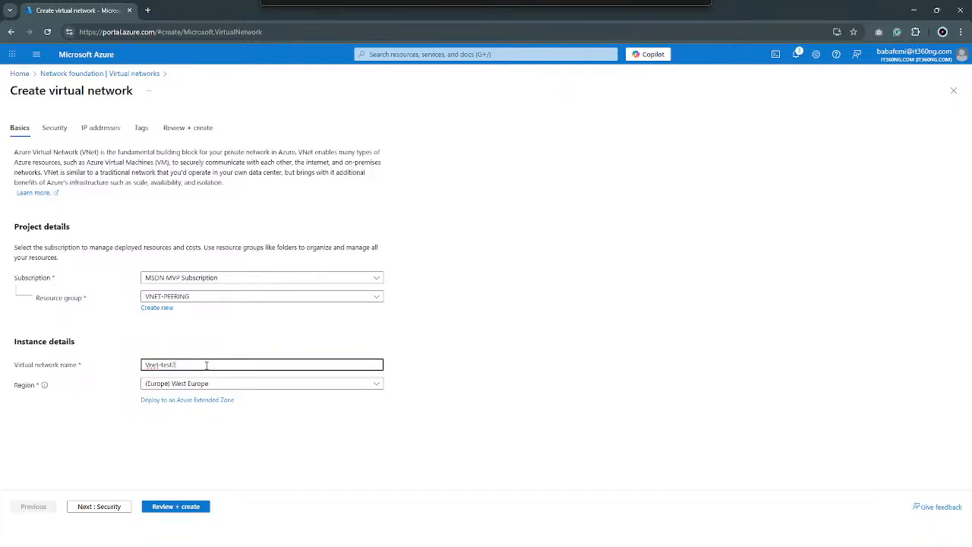
click(203, 513)
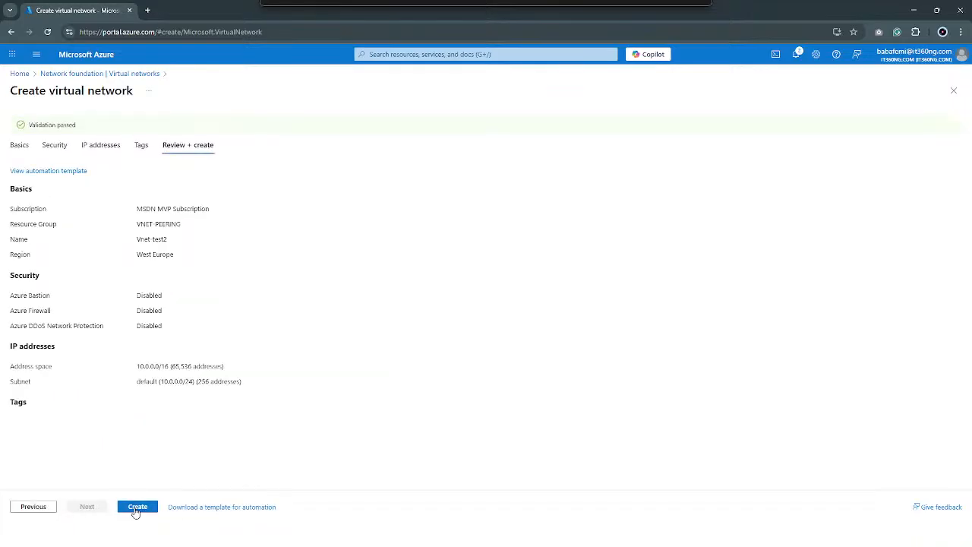
click(136, 511)
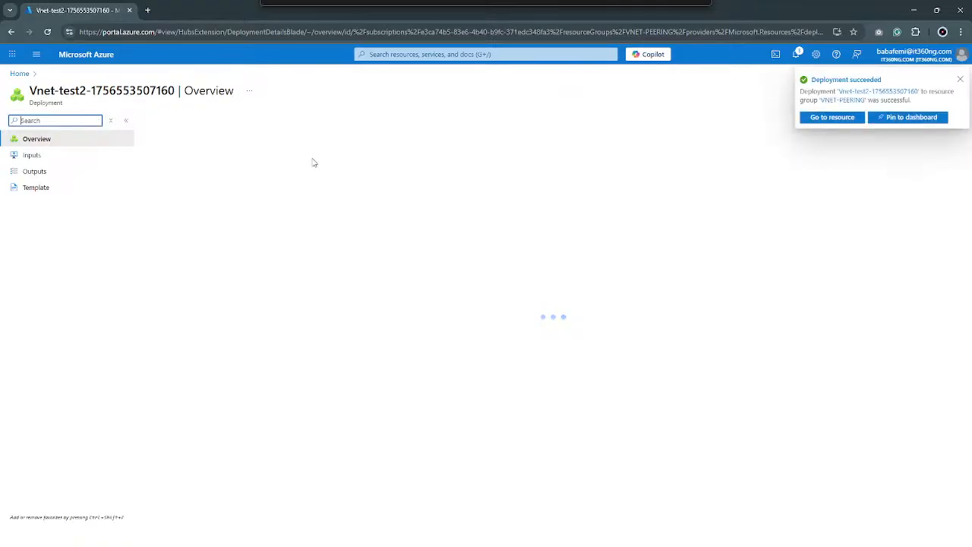
Dismiss the deployment notification, find the Virtual networks service by searching "vnet", and start creating another virtual network
click(966, 78)
click(472, 54)
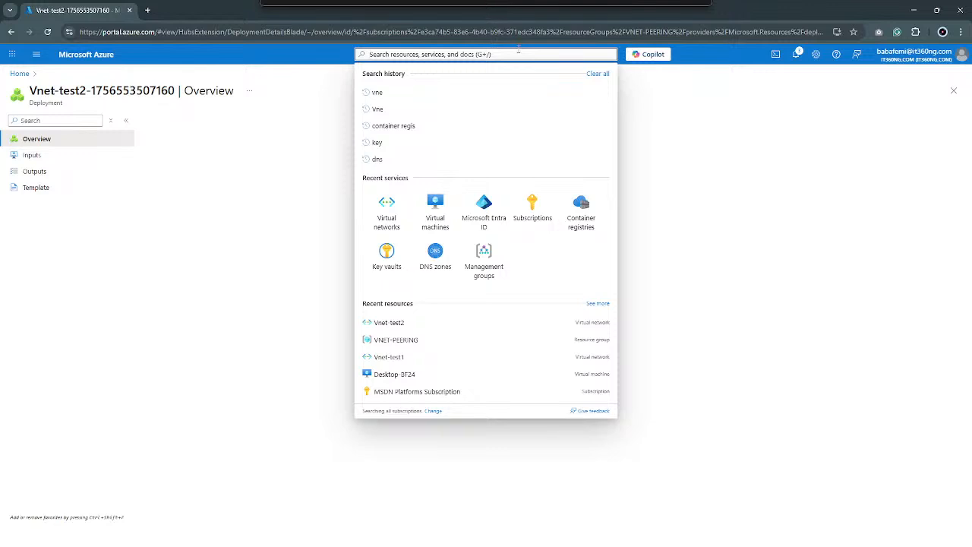
text(vnet)
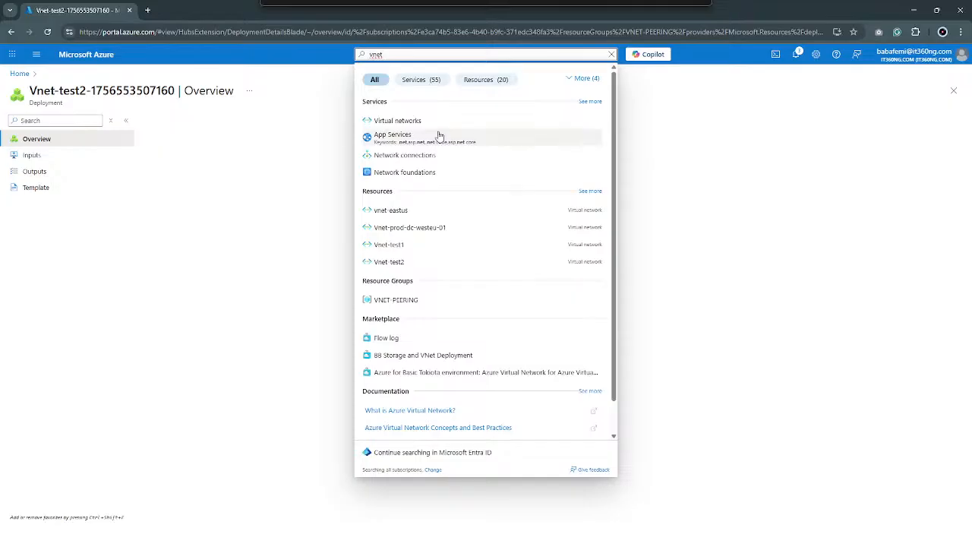
click(441, 128)
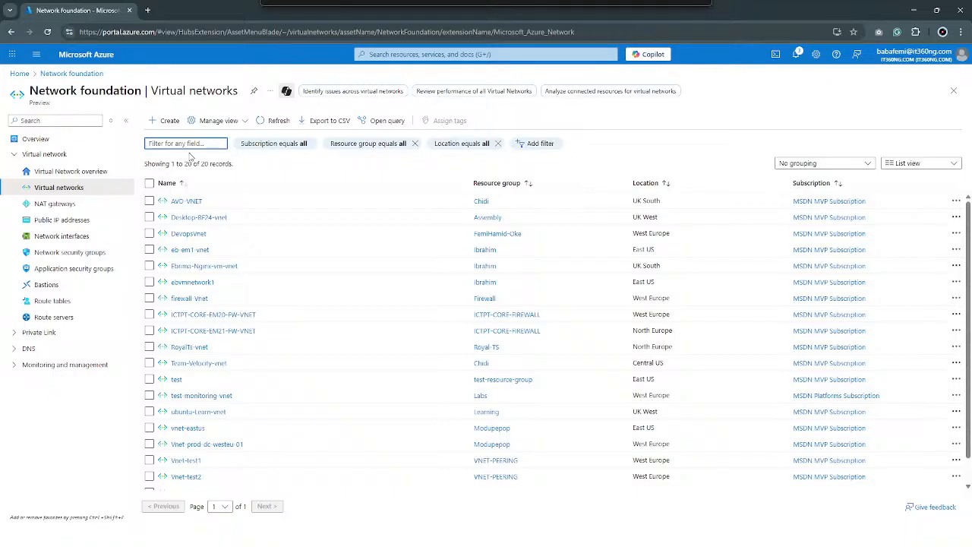
click(171, 122)
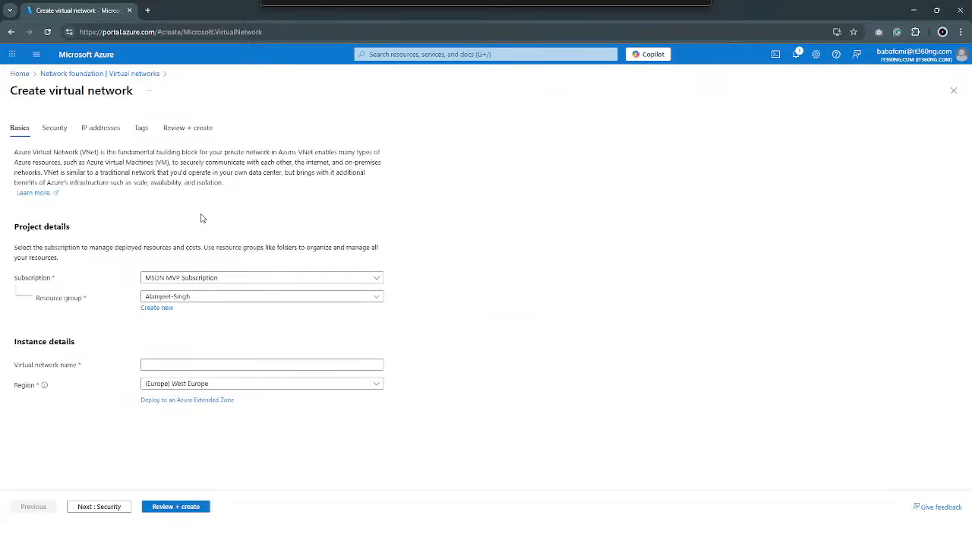
Select VNET-PEERING as the resource group for this further virtual network
click(228, 300)
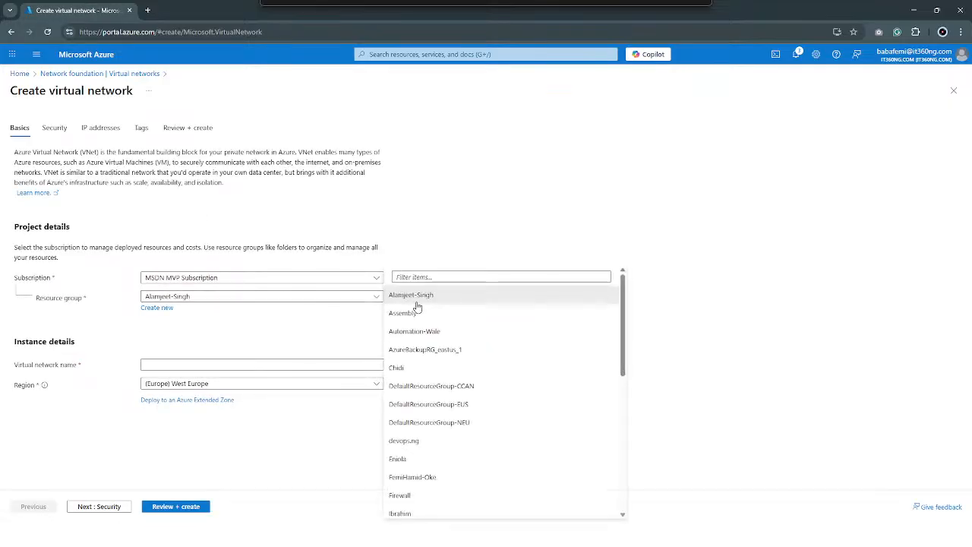
drag(622, 350, 636, 494)
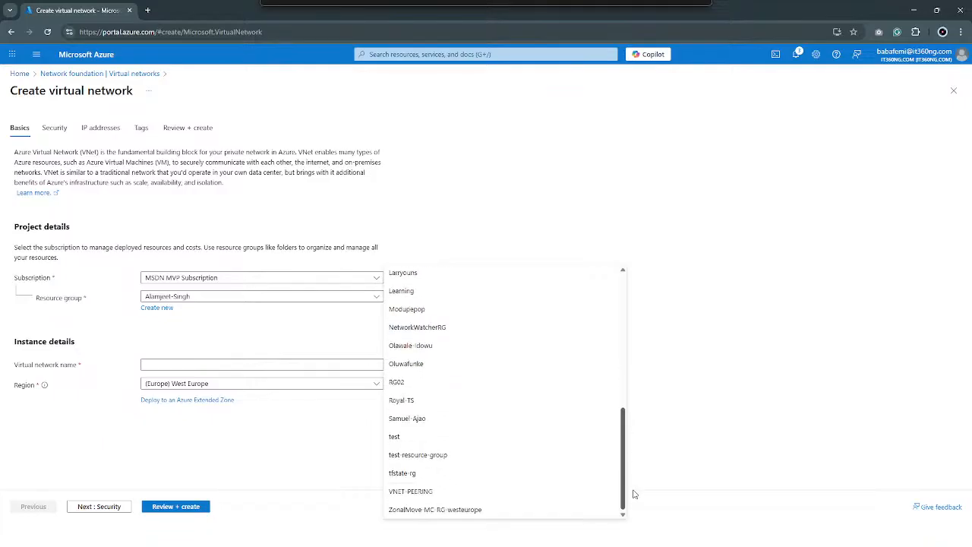
click(438, 487)
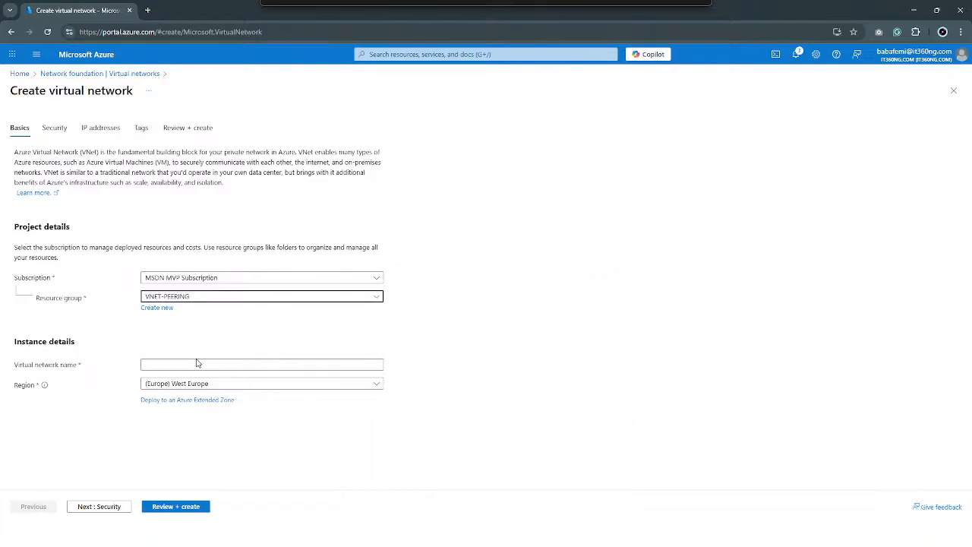
Name the virtual network Vnet-test3 and set its region to (Mexico) Mexico Central
click(172, 364)
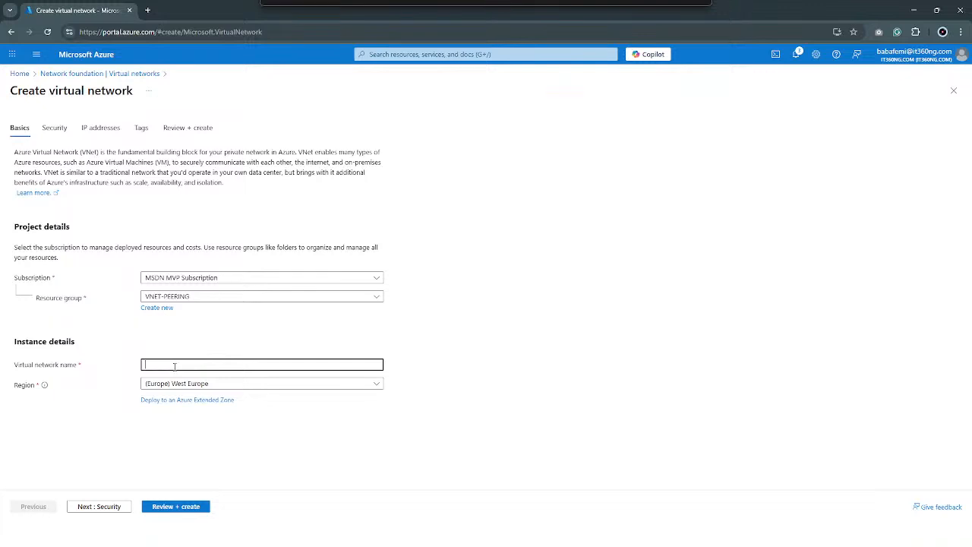
text(Vnet-test3)
click(214, 382)
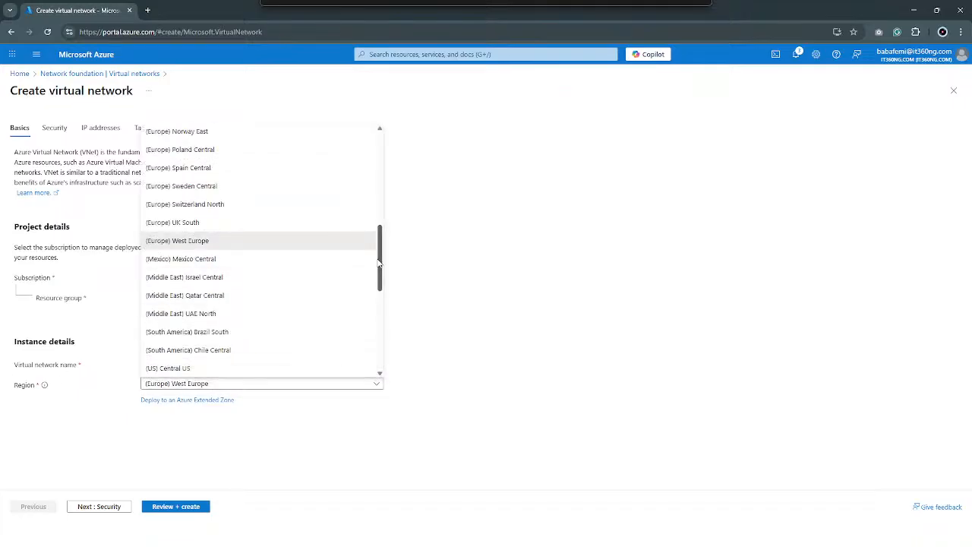
click(289, 260)
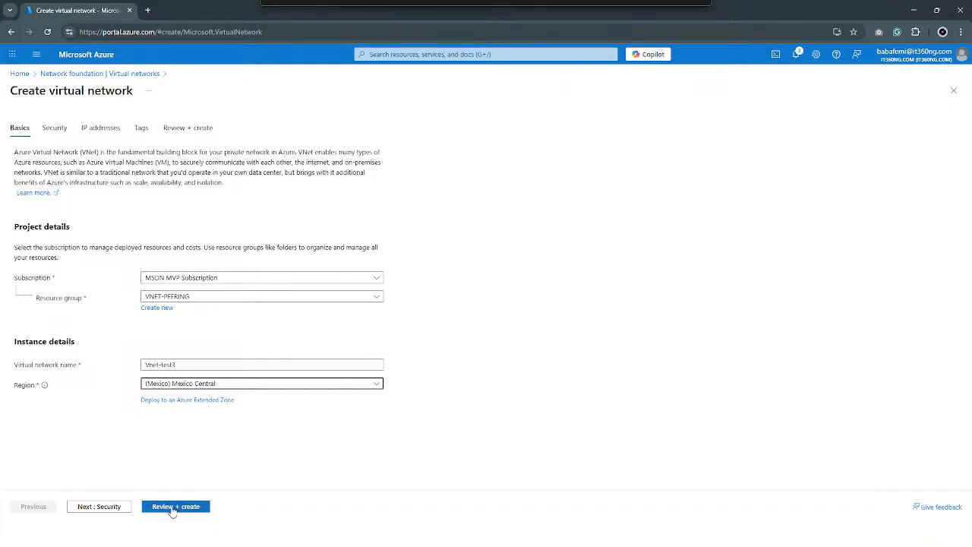
Change the starting address of the virtual network's IPv4 address space to 10.1.0.0
click(90, 131)
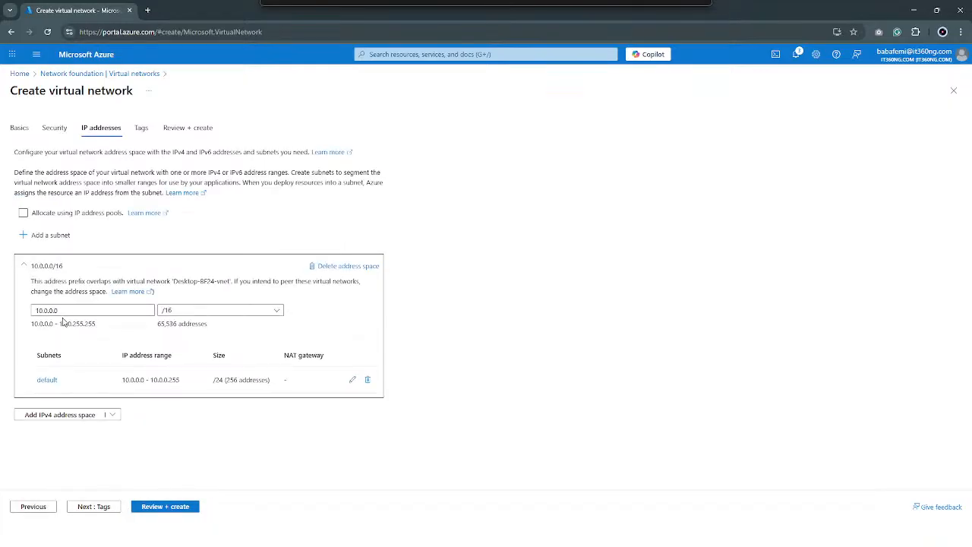
click(38, 313)
click(46, 311)
key(BackSpace)
text(1)
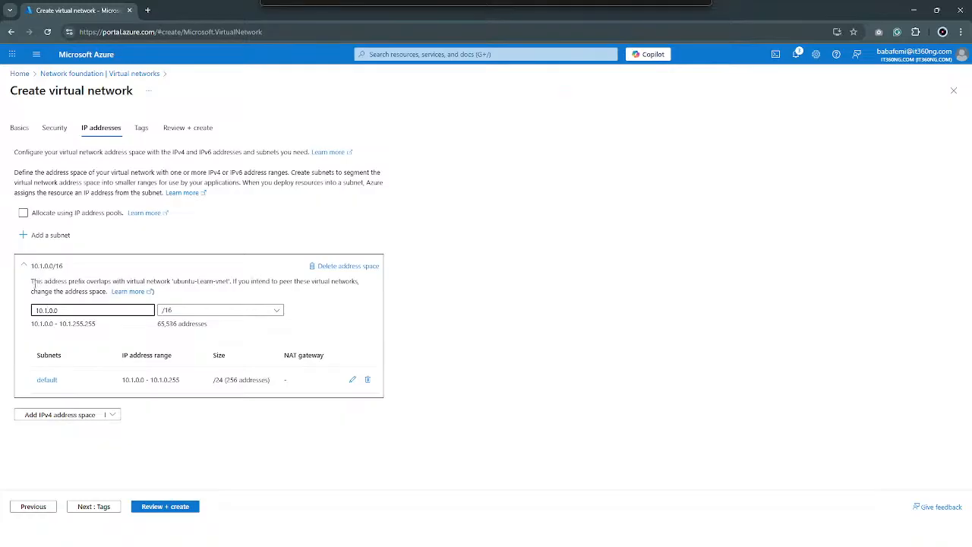
Examine the address space's overlap notice for the conflicting virtual network and the advice about peering
drag(172, 281, 242, 282)
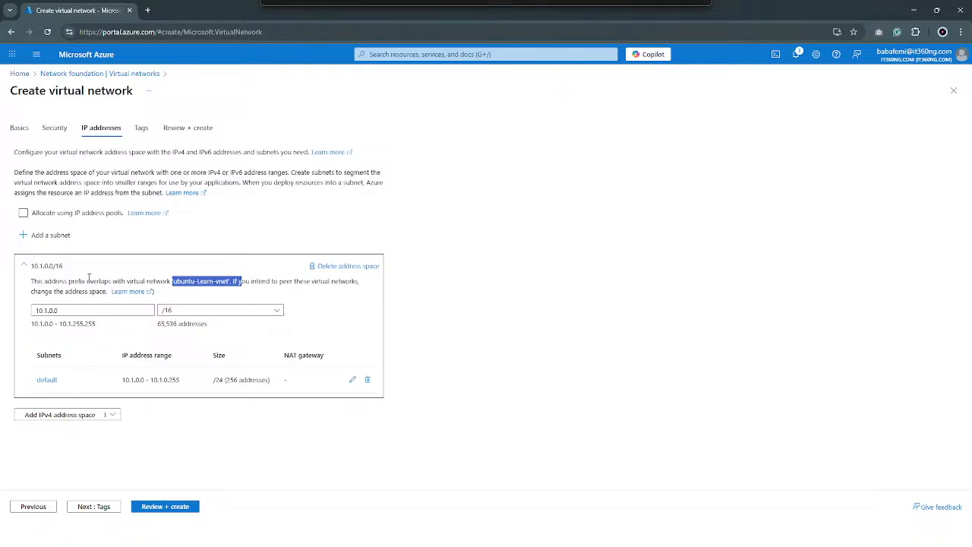
click(253, 290)
drag(246, 282, 365, 287)
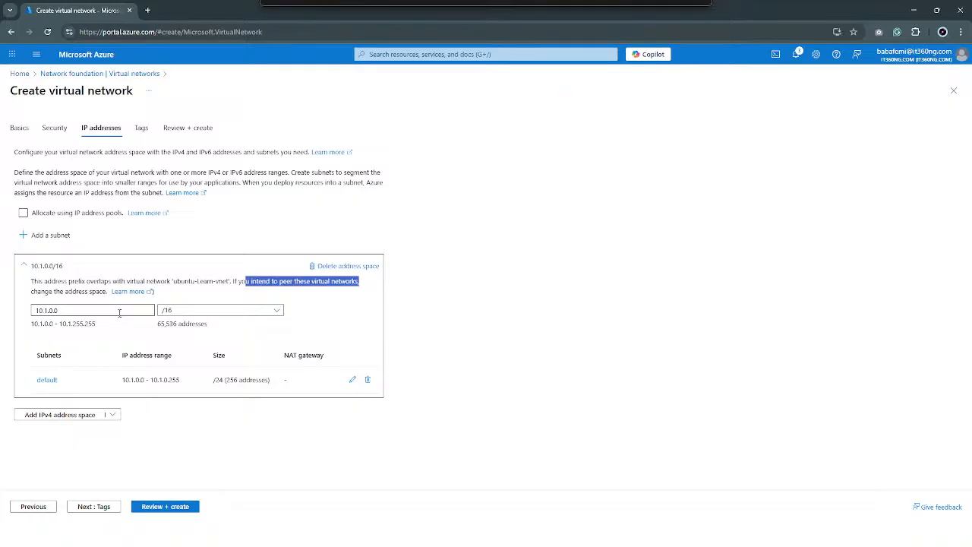
click(178, 296)
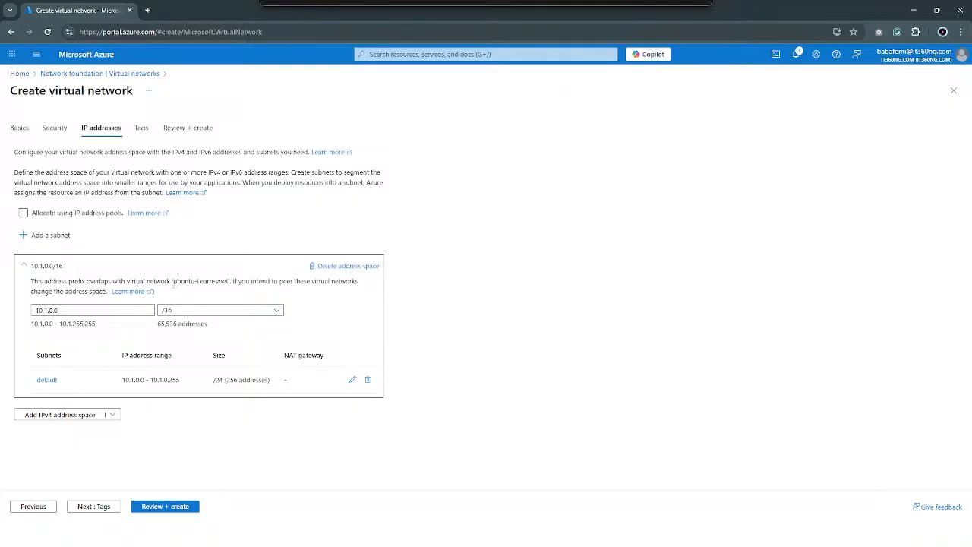
drag(172, 284, 211, 287)
Try 10.0.0.0 and 10.2.0.0 as the starting address of the IPv4 address space, and settle on 10.3.0.0
click(46, 310)
key(BackSpace)
text(0)
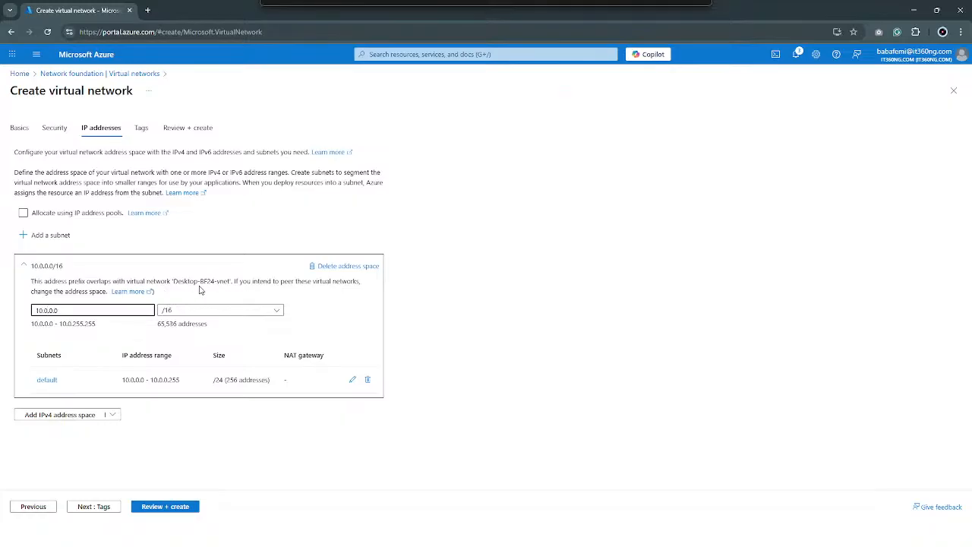
key(BackSpace)
text(2)
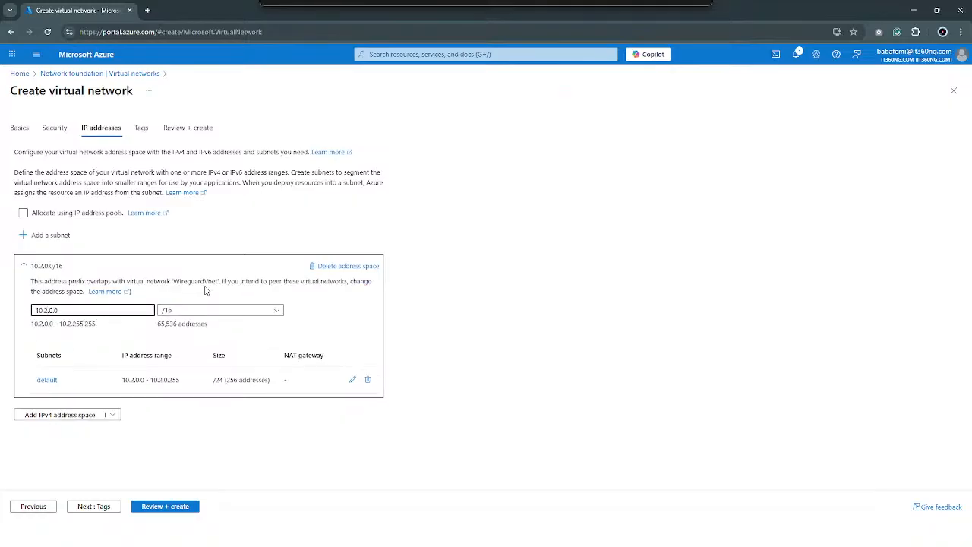
key(BackSpace)
text(3)
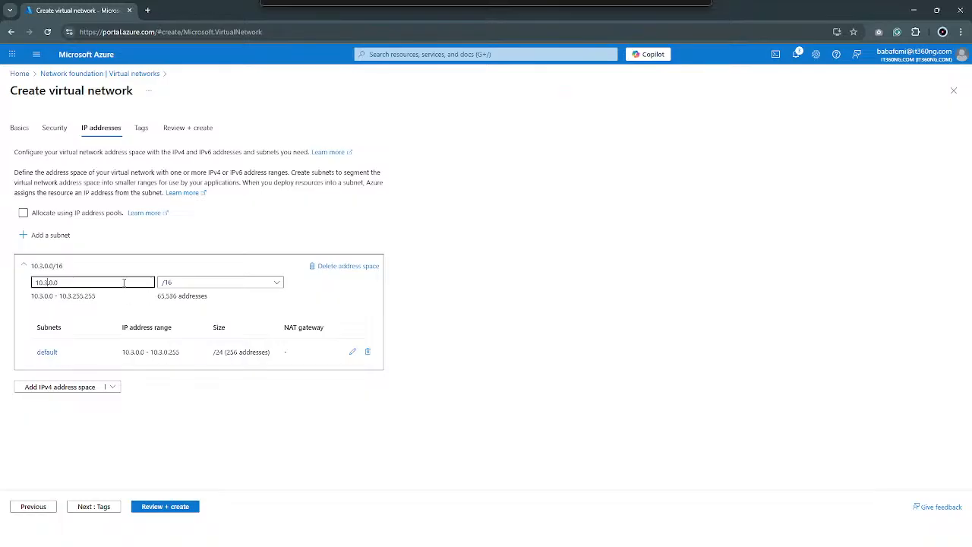
Set the prefix size of the 10.3.0.0 address space to /25 and check its number of addresses
click(188, 283)
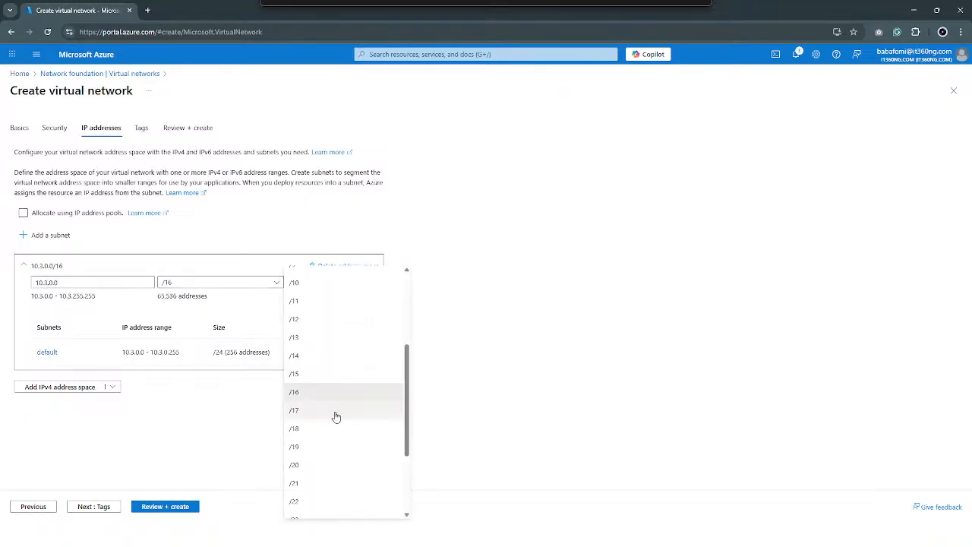
scroll(336, 395, down, 3)
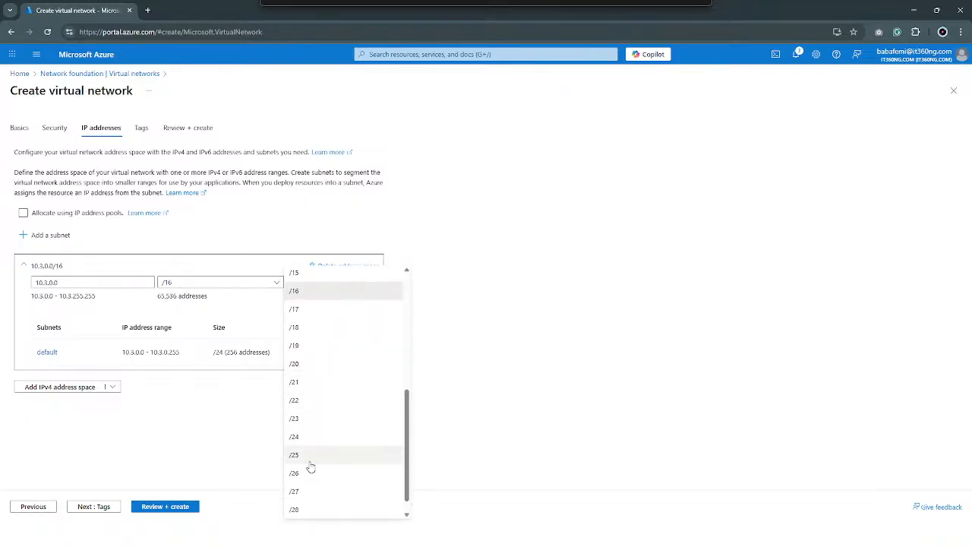
click(311, 460)
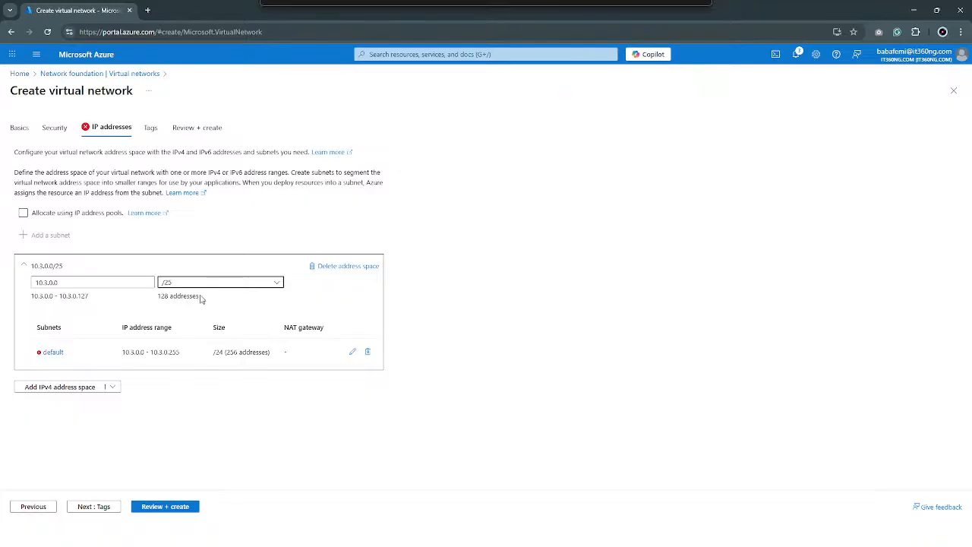
drag(201, 299, 155, 303)
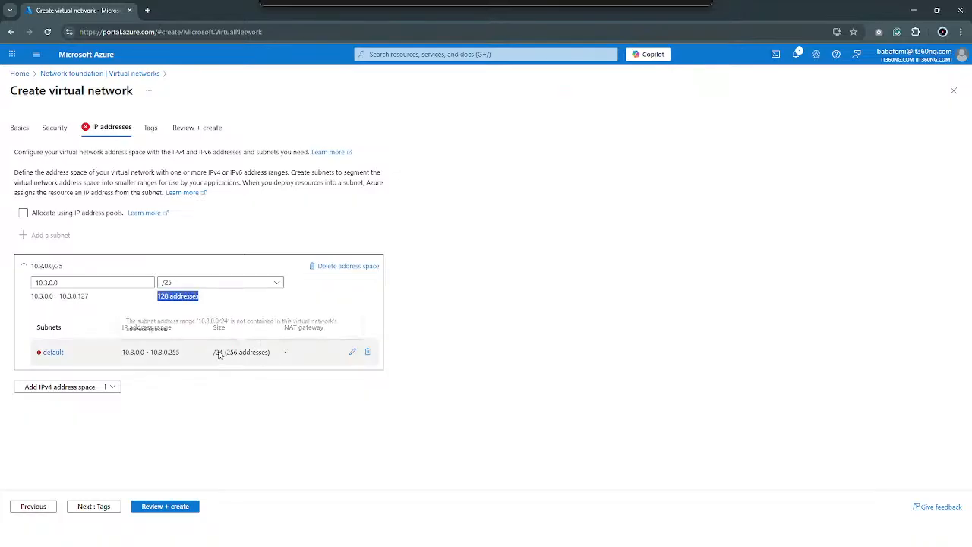
Resize the default subnet to /27 (32 addresses) and save the subnet changes
drag(220, 353, 330, 358)
click(352, 354)
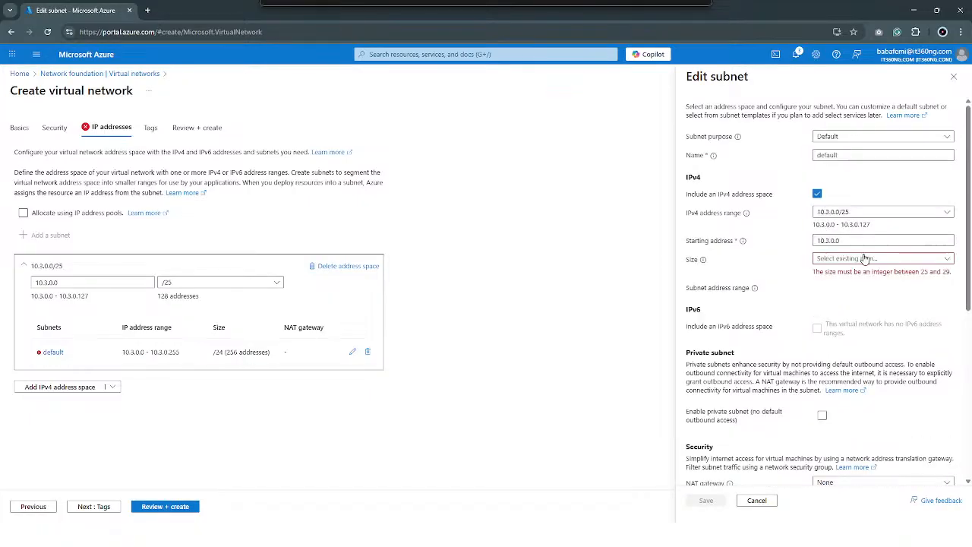
click(867, 261)
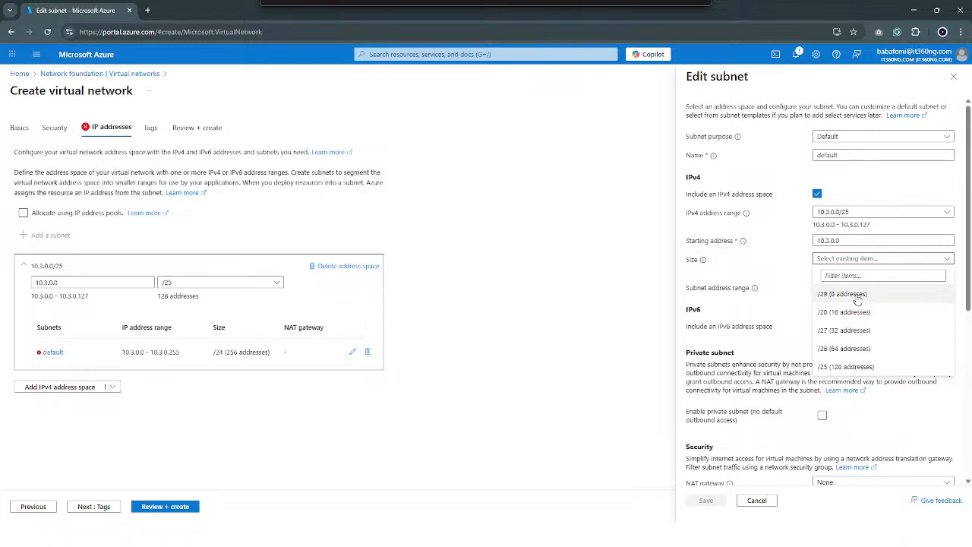
click(858, 296)
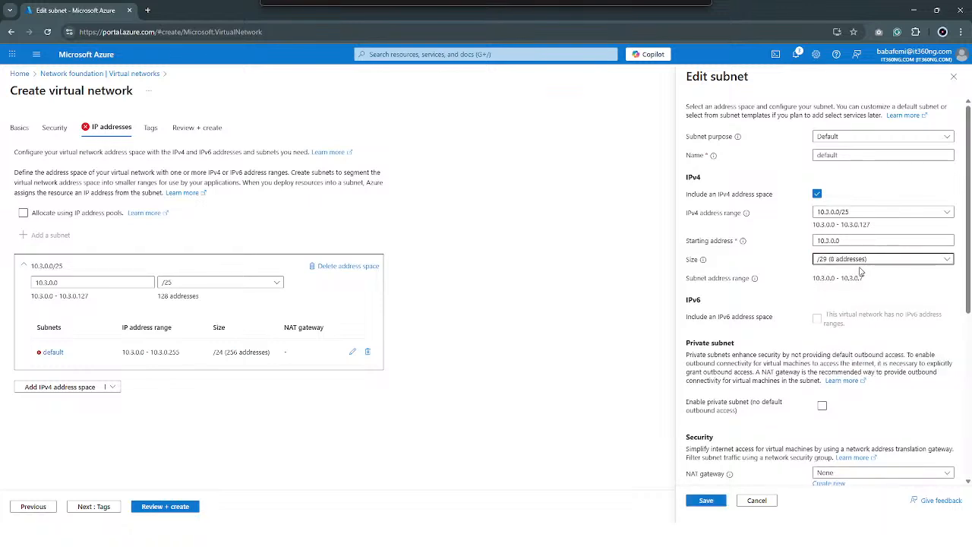
click(863, 261)
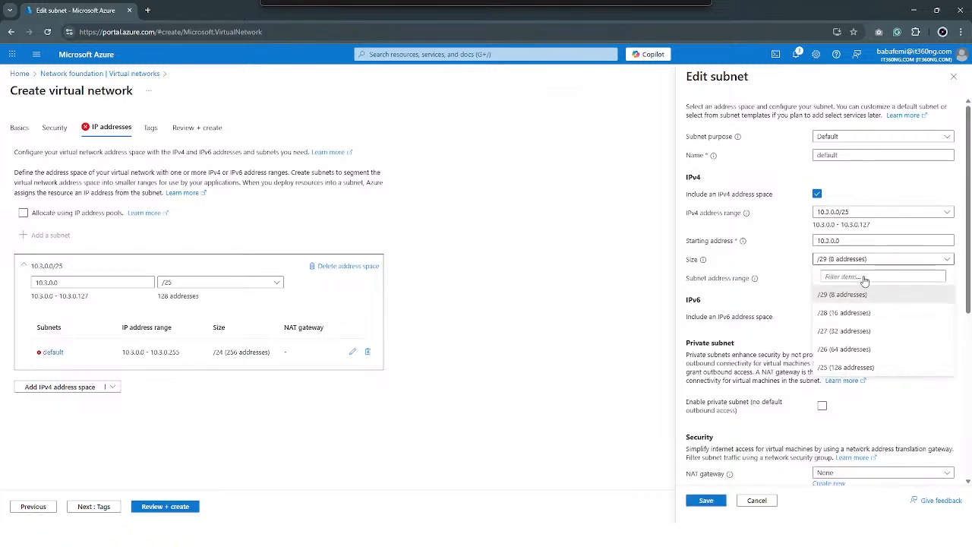
click(865, 332)
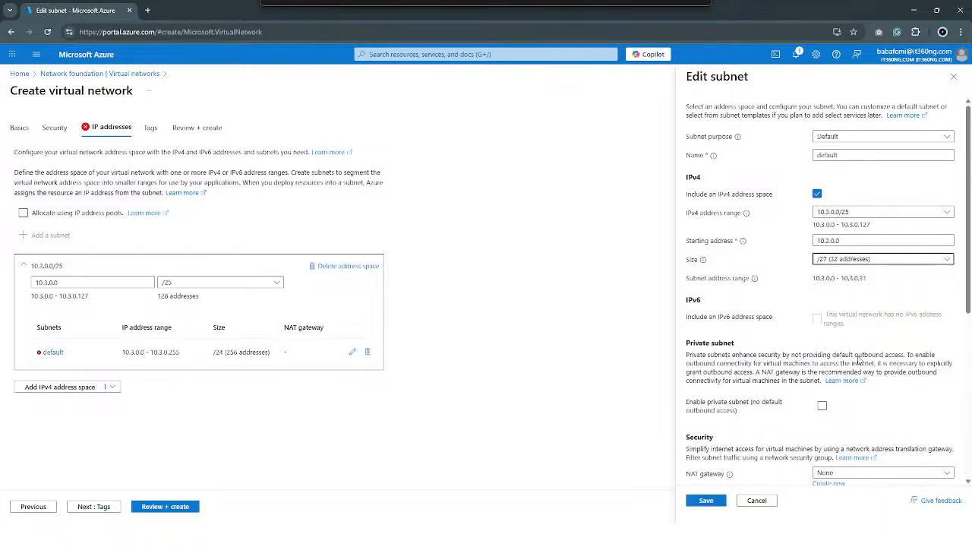
click(708, 501)
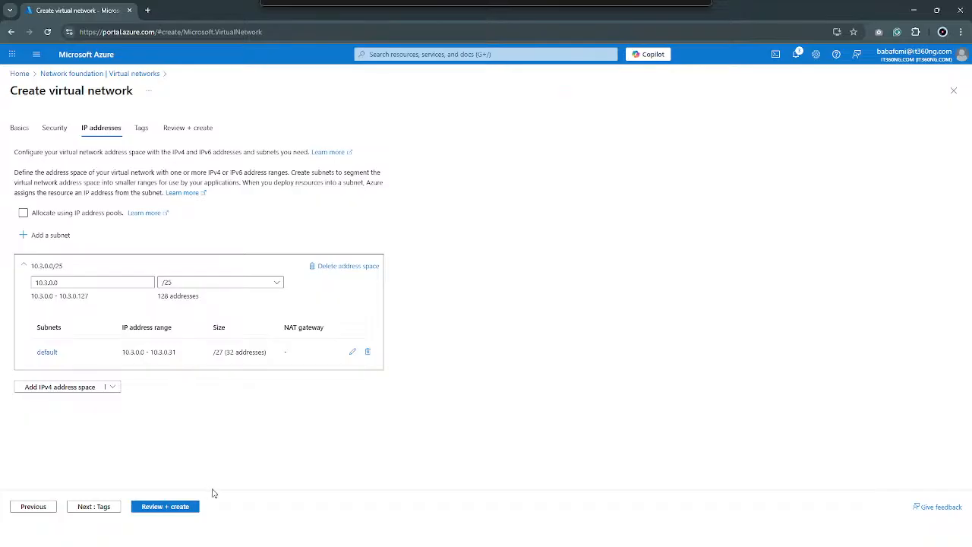
Review and create the Vnet-test3 virtual network, and open the VNET-PEERING resource group once it is deployed
click(168, 511)
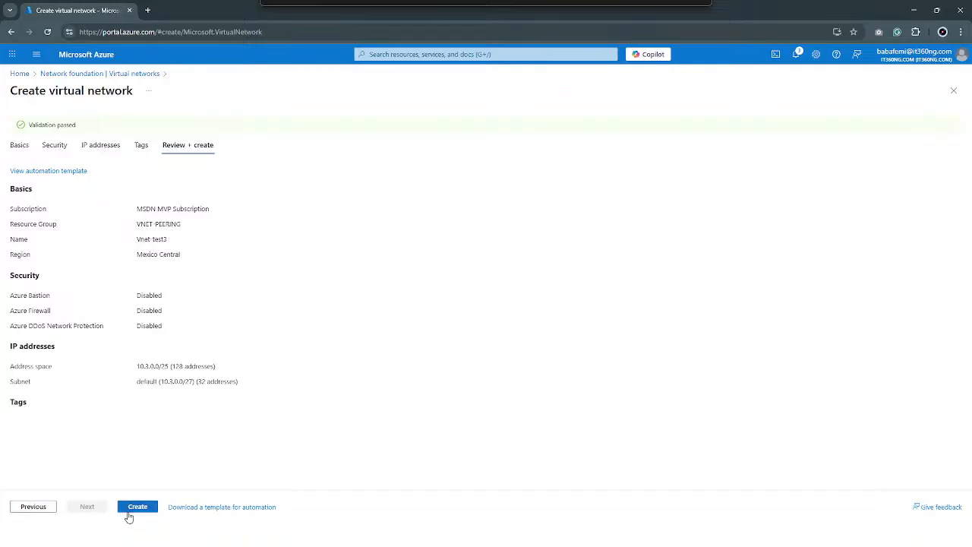
click(130, 509)
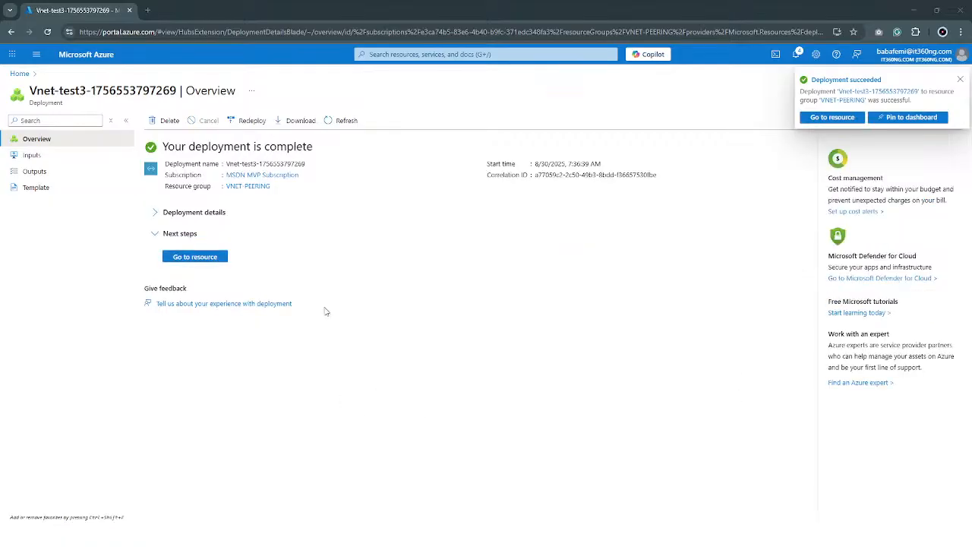
click(260, 187)
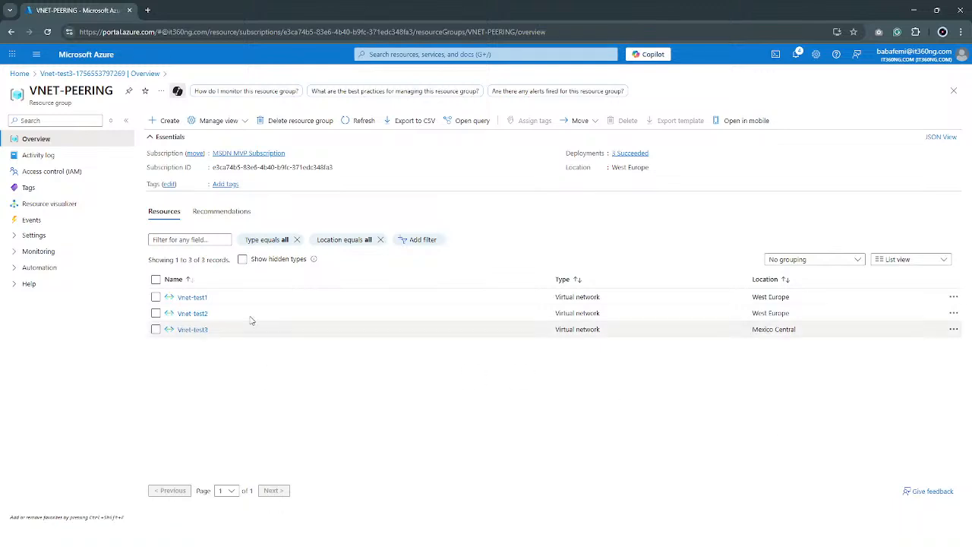
Open the peerings settings of the Vnet-test1 virtual network and start adding a new peering
click(202, 302)
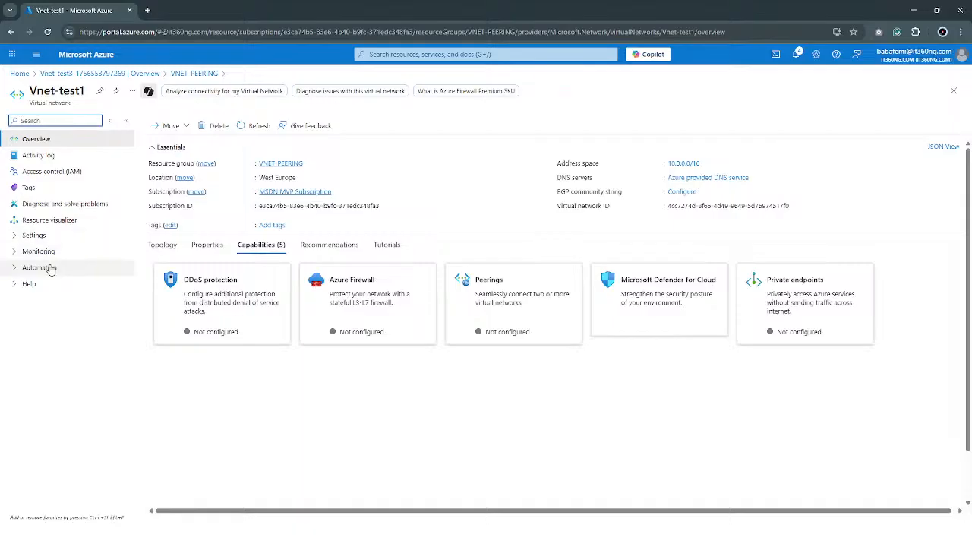
click(14, 237)
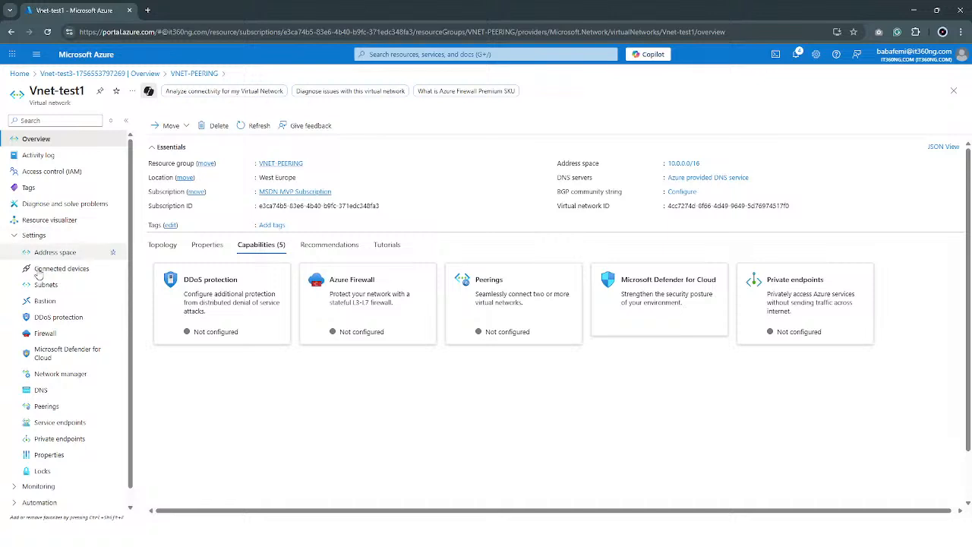
click(75, 409)
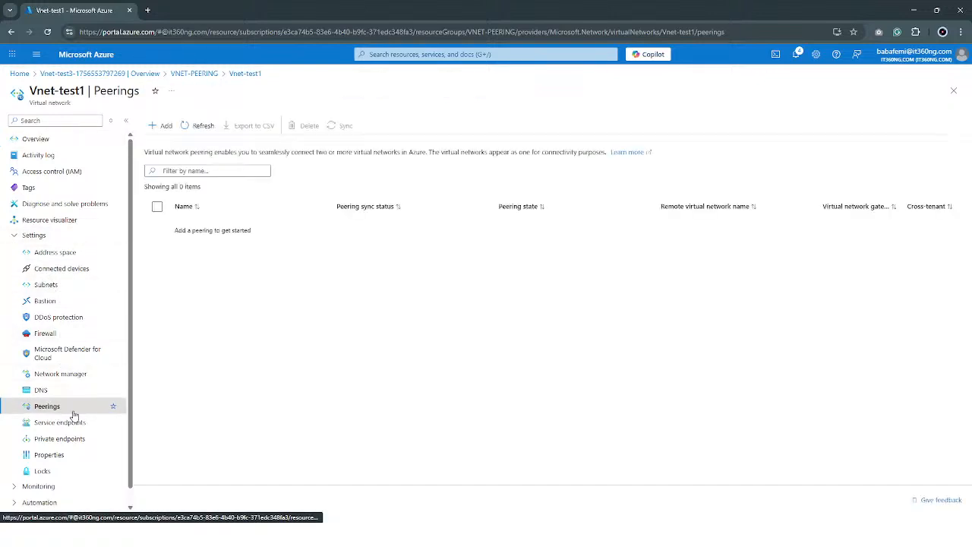
click(160, 126)
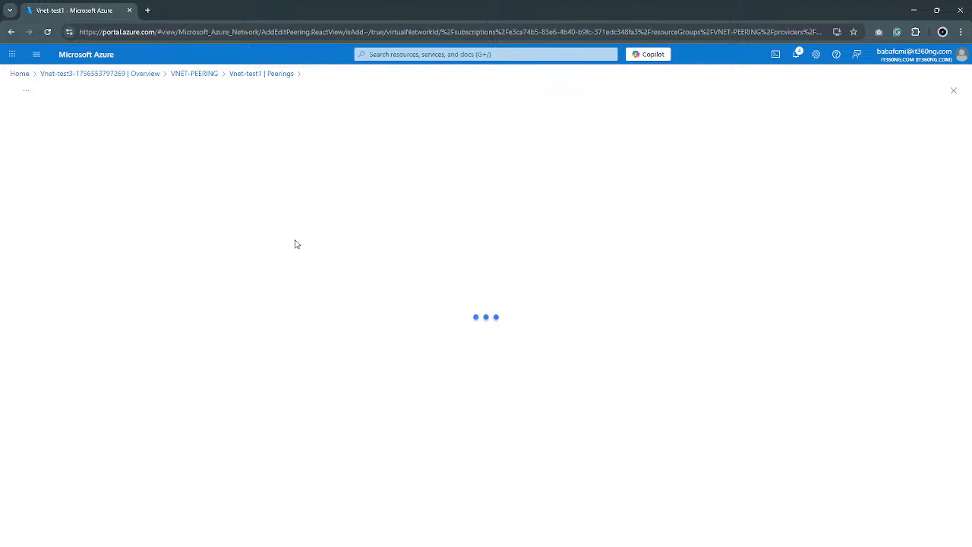
Duplicate the browser tab that holds the new peering form for Vnet-test1
right_click(89, 6)
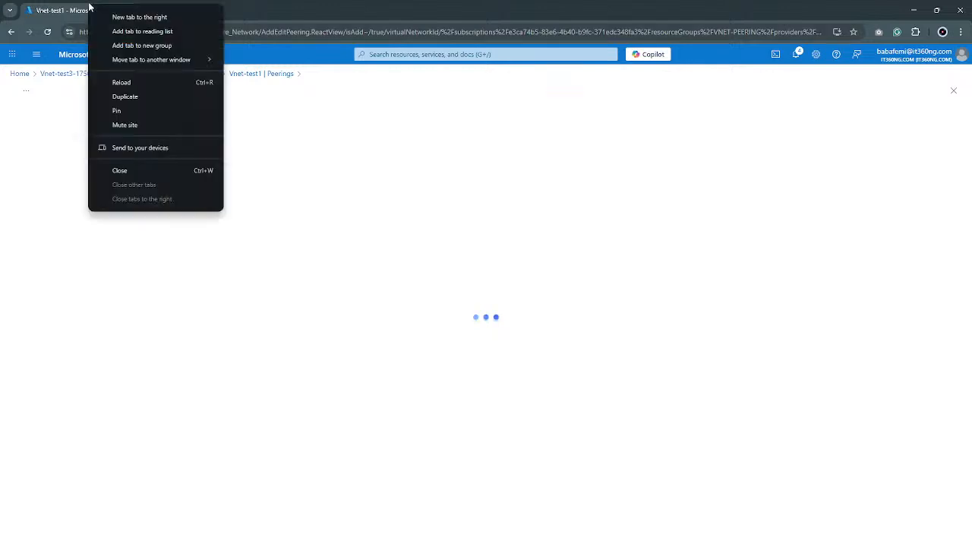
click(148, 96)
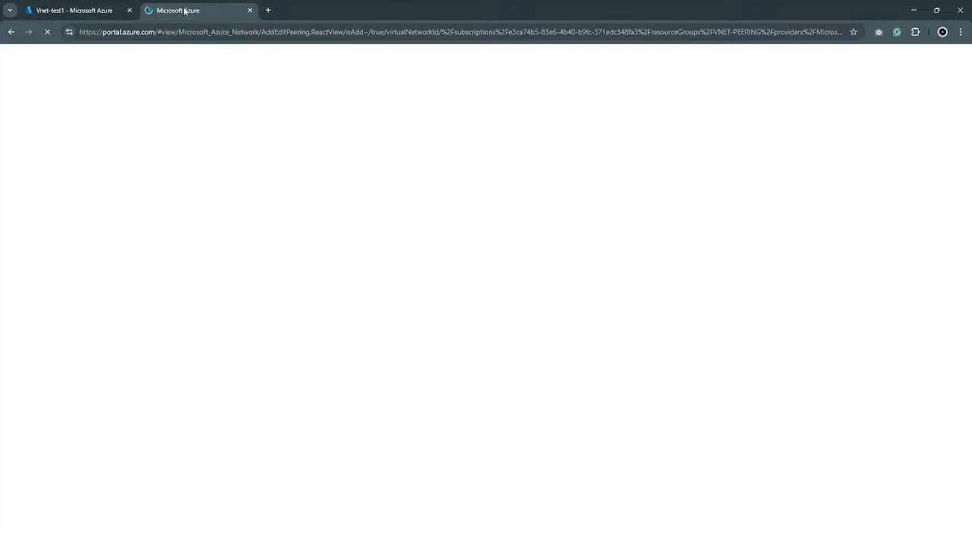
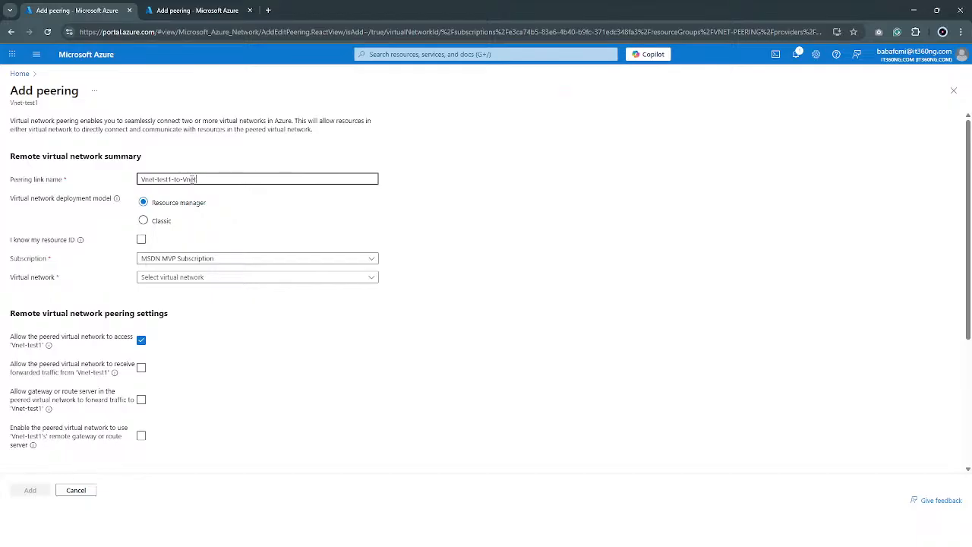
Name the remote peering link Vnet-test1-to-Vnet-test2 and keep Resource manager as the virtual network deployment model
text(t-test2)
click(145, 221)
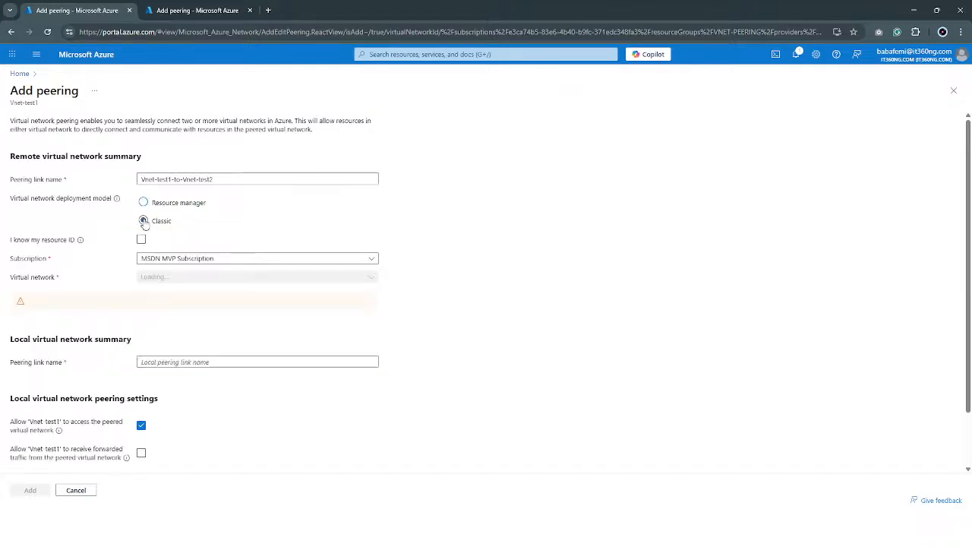
click(160, 209)
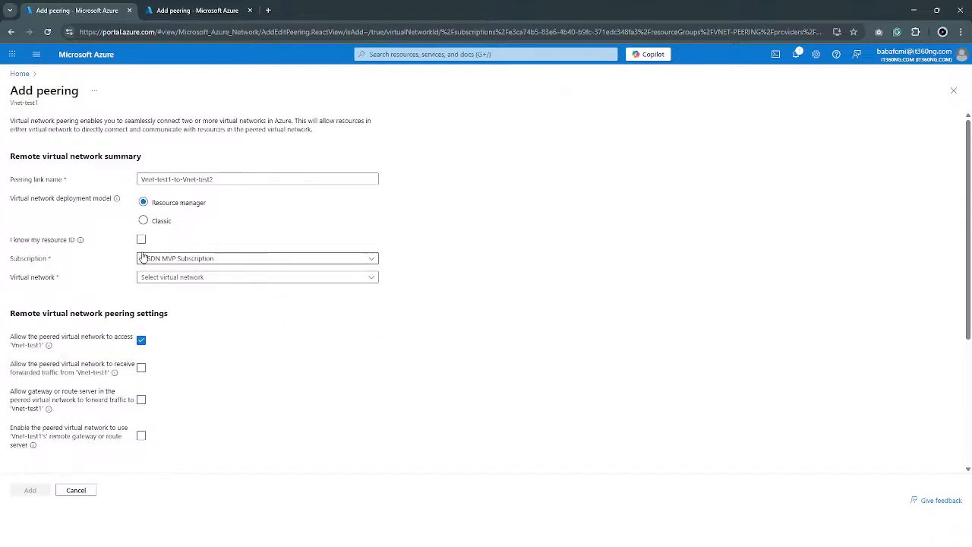
Try to select Vnet-test2 from the VNET-PEERING resource group as the remote virtual network
click(187, 279)
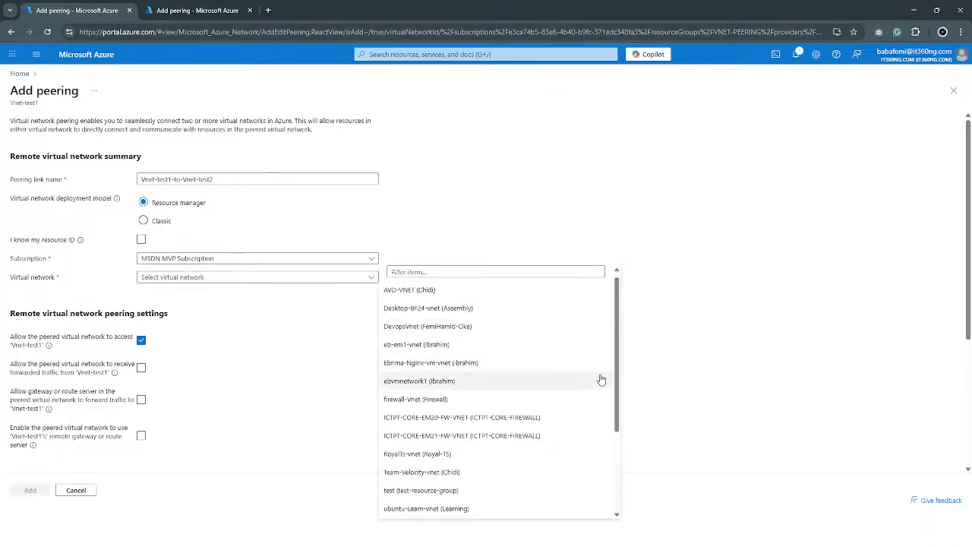
drag(616, 364, 634, 482)
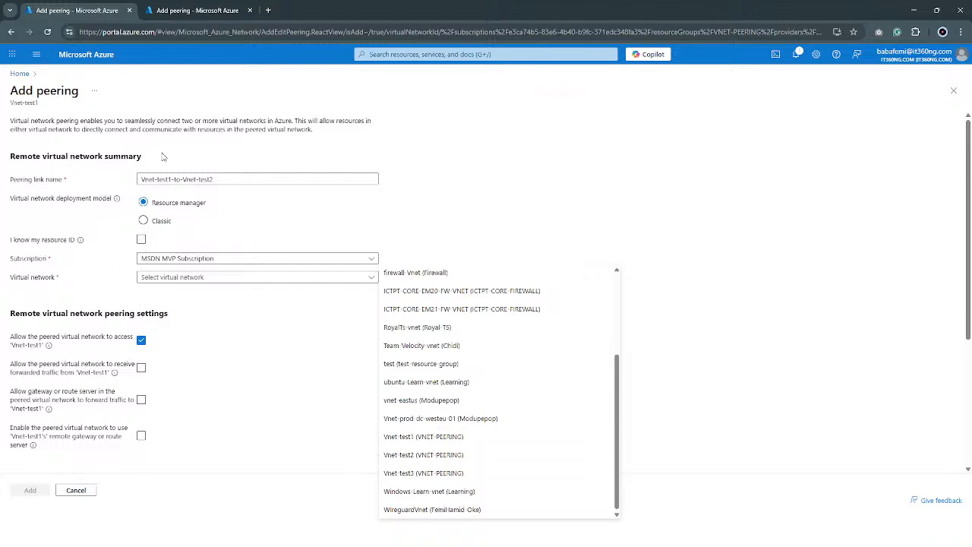
click(432, 454)
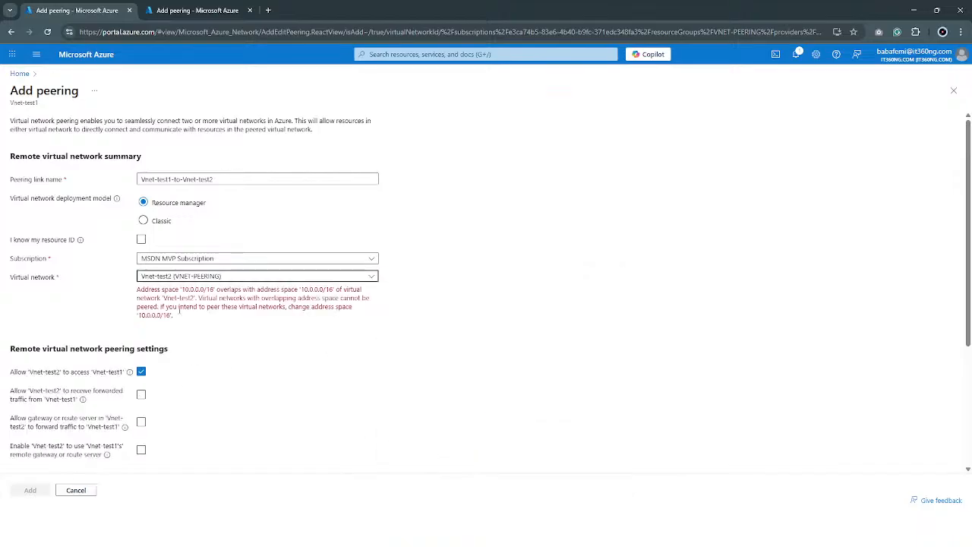
Examine the validation message for the selected virtual network and the address spaces it compares
drag(137, 291, 334, 307)
click(335, 308)
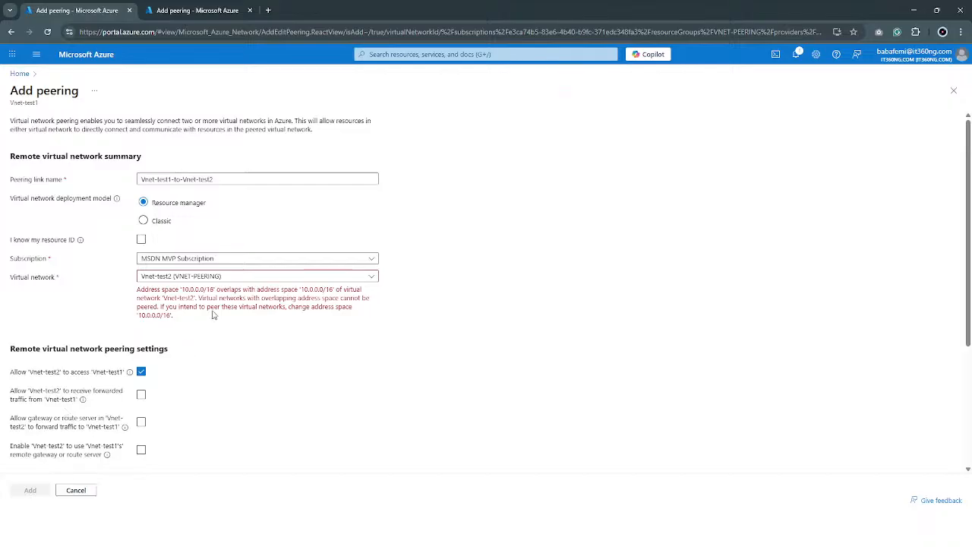
drag(181, 292, 207, 291)
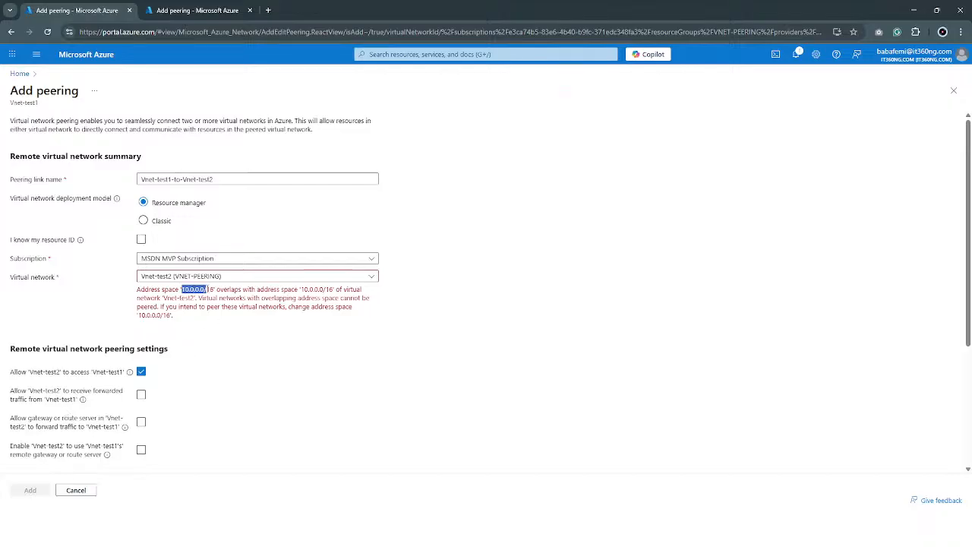
click(316, 290)
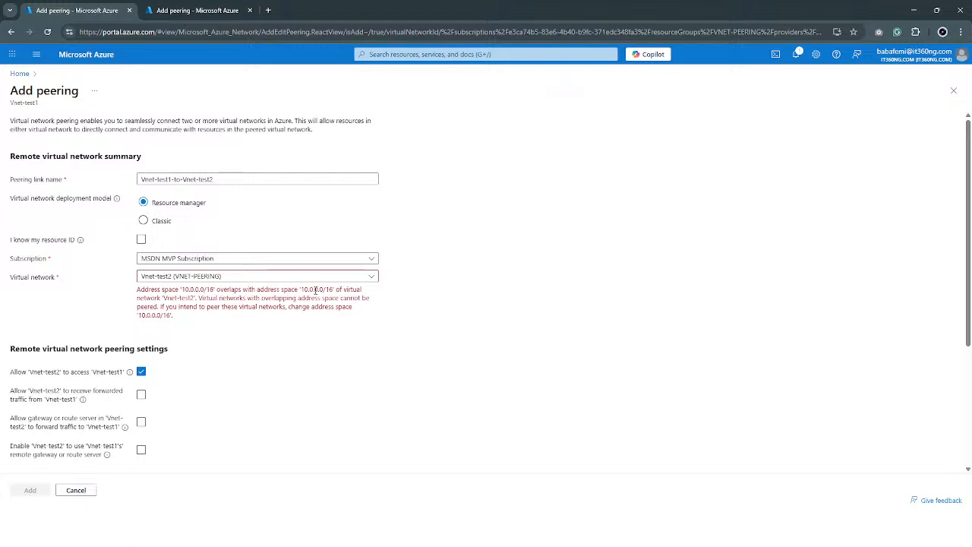
drag(314, 289, 319, 290)
click(319, 290)
drag(314, 290, 287, 289)
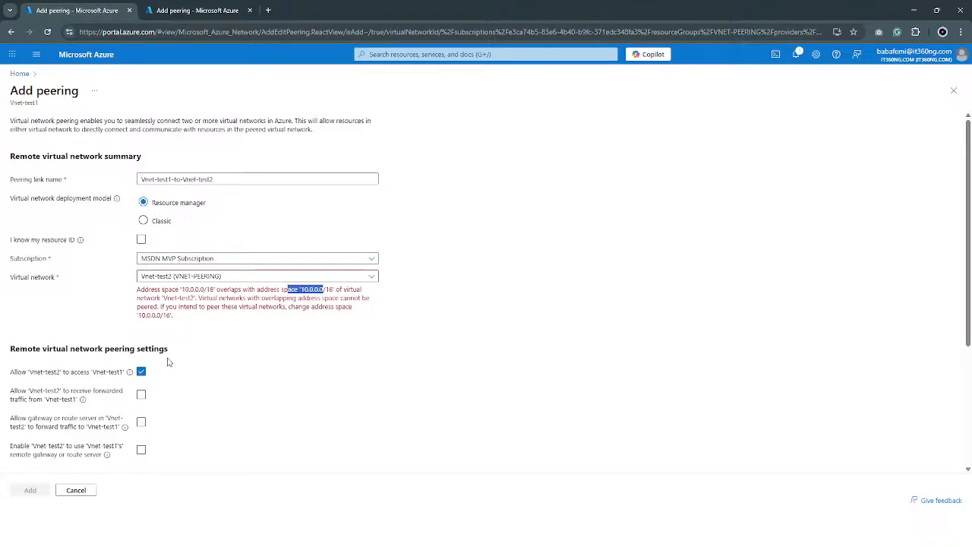
scroll(170, 362, down, 3)
scroll(170, 352, up, 3)
Select Vnet-test3 (VNET-PEERING) as the remote virtual network and review the remote and local peering settings
click(207, 278)
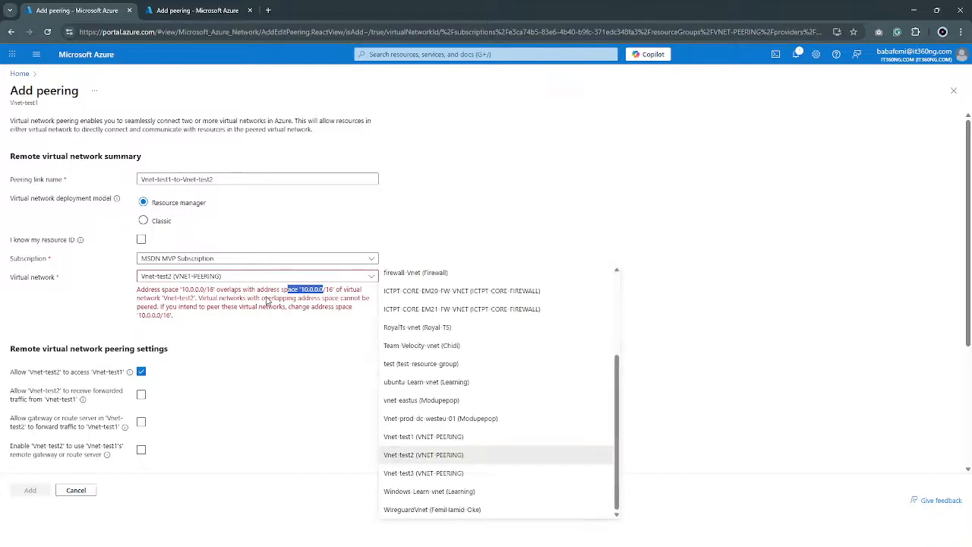
click(428, 474)
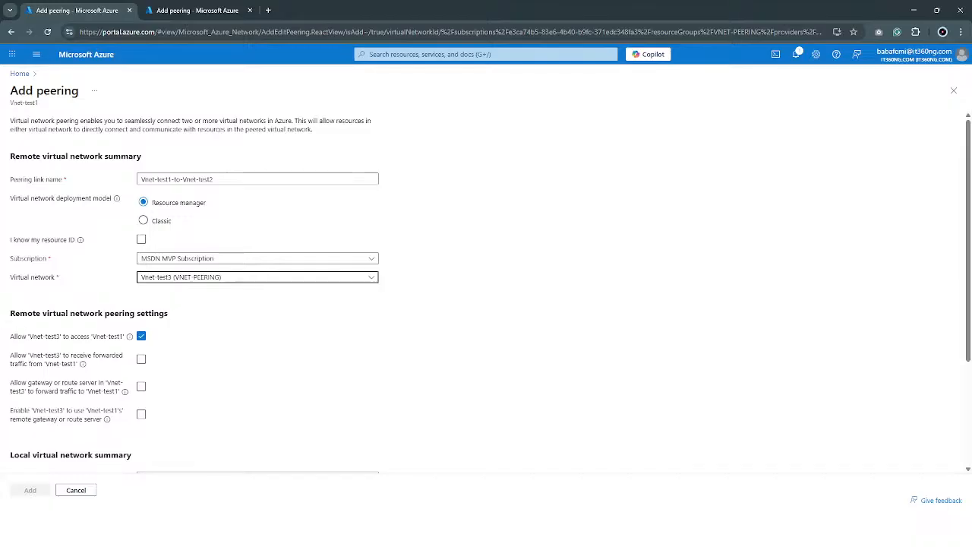
scroll(205, 359, down, 3)
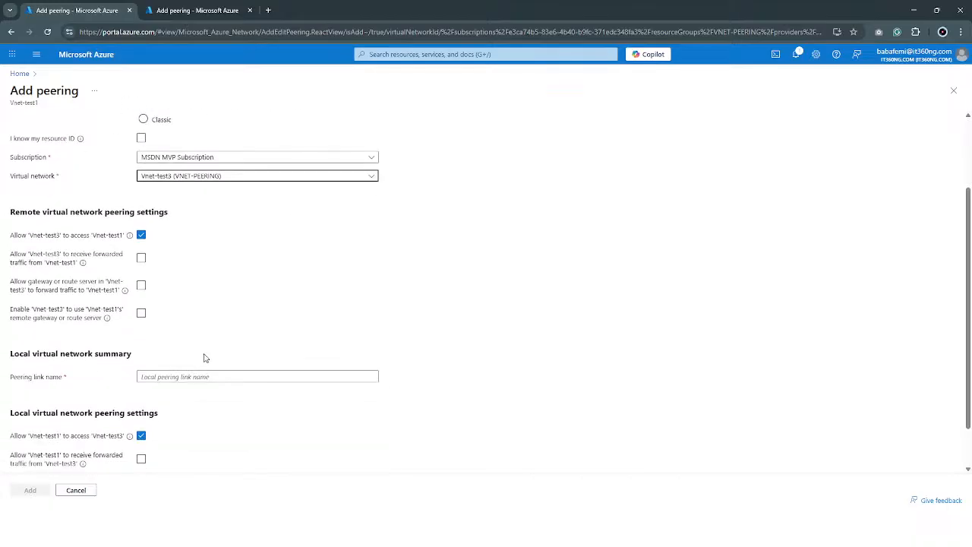
scroll(204, 357, up, 3)
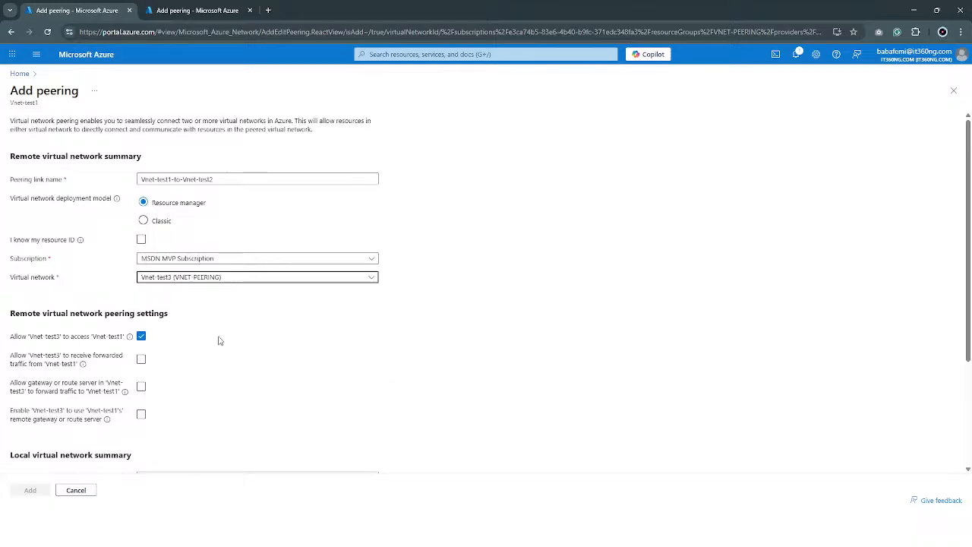
scroll(161, 359, down, 1)
scroll(161, 359, down, 3)
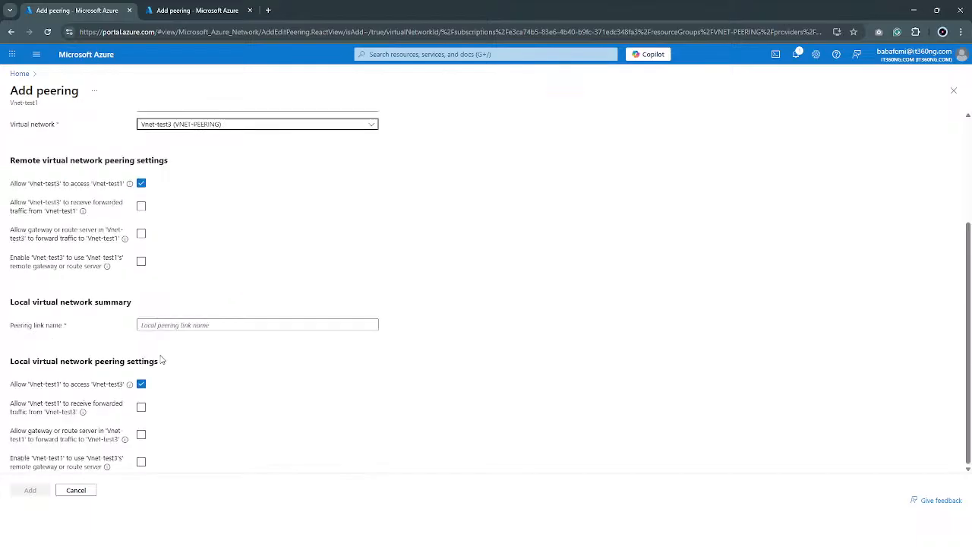
scroll(161, 361, up, 3)
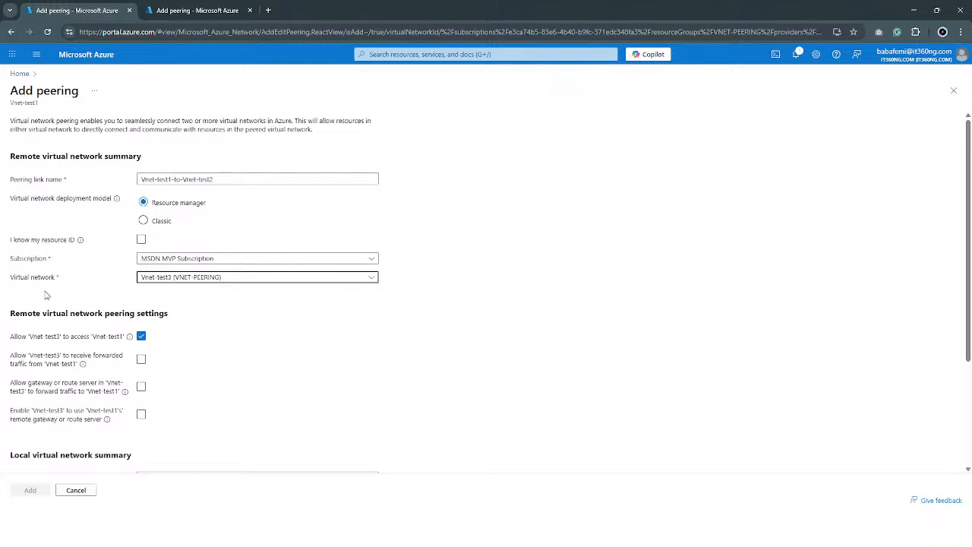
Look through the virtual networks available for peering in the MSDN MVP Subscription
click(245, 279)
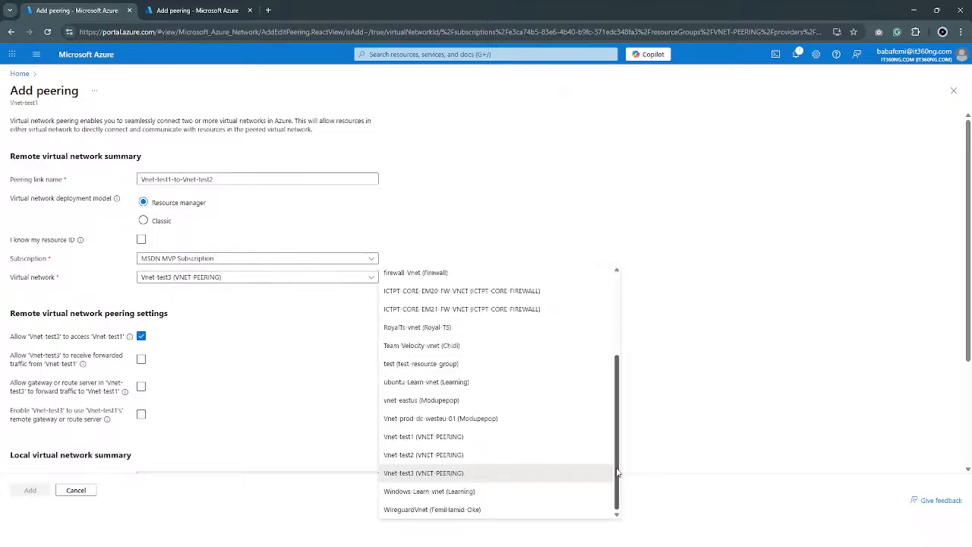
drag(618, 471, 619, 341)
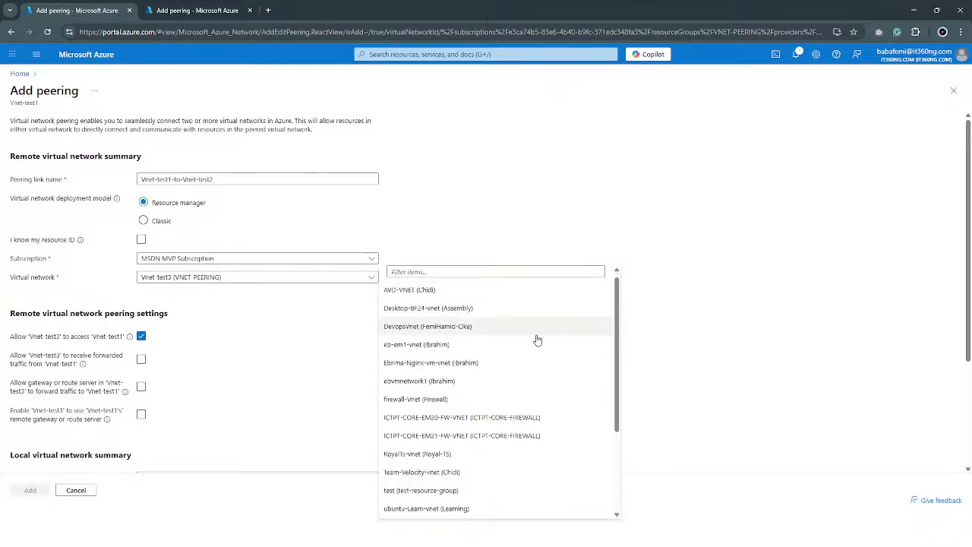
scroll(534, 356, down, 3)
scroll(515, 456, up, 3)
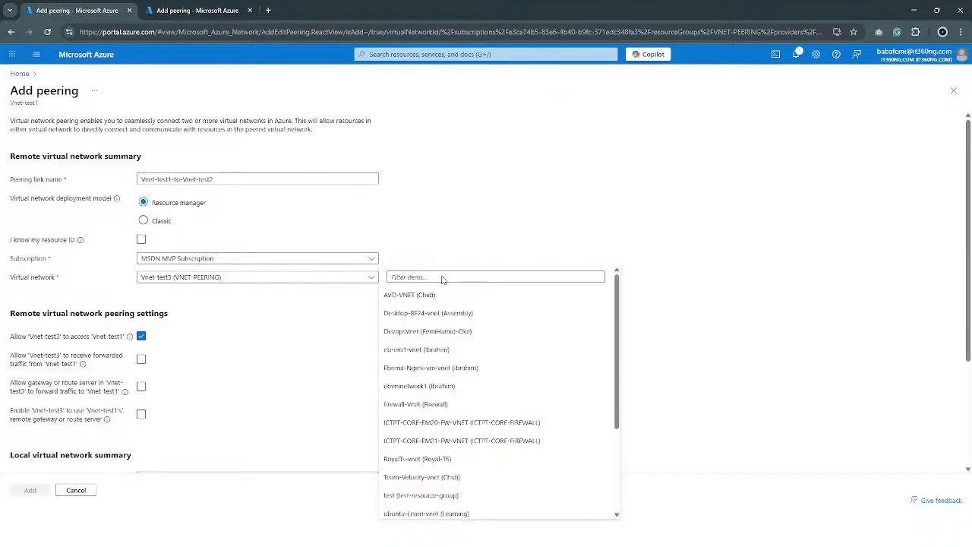
scroll(433, 295, down, 1)
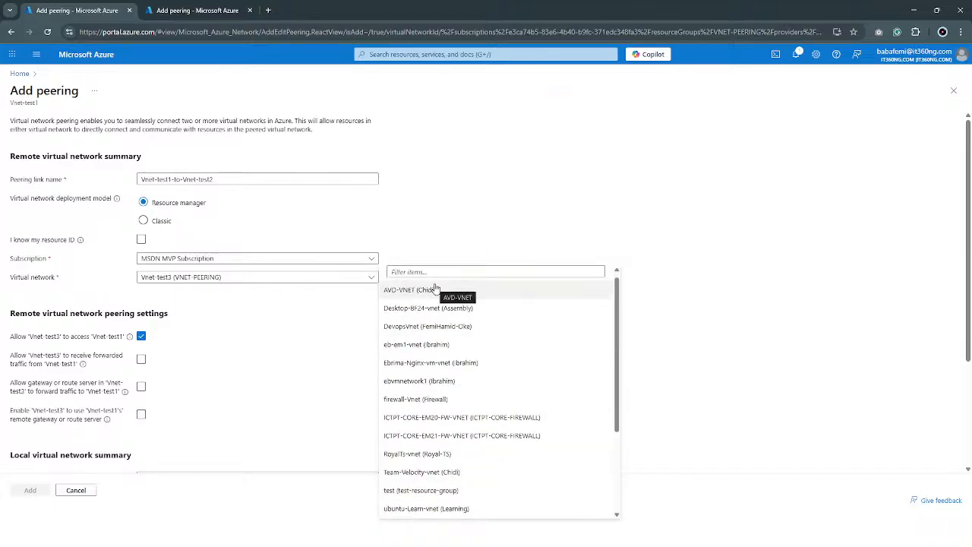
scroll(473, 343, down, 5)
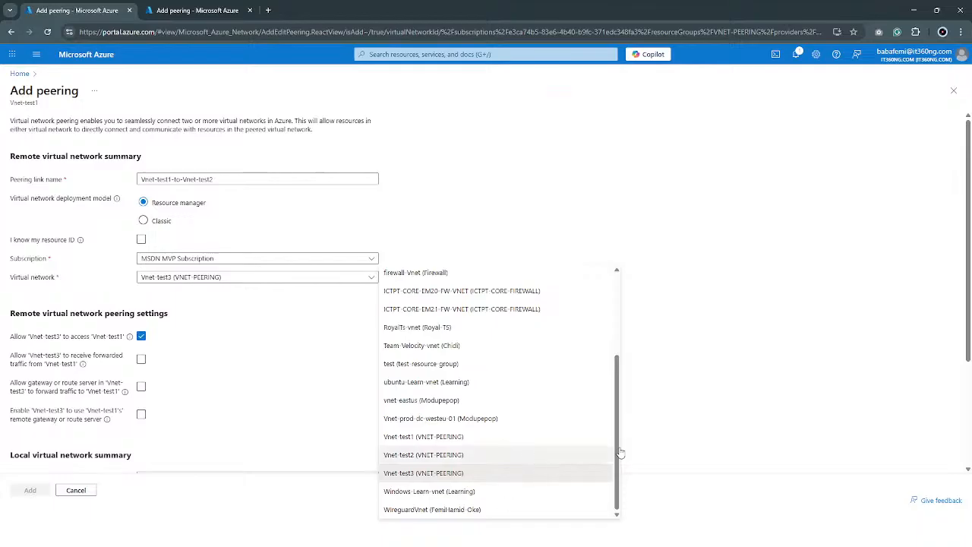
click(765, 379)
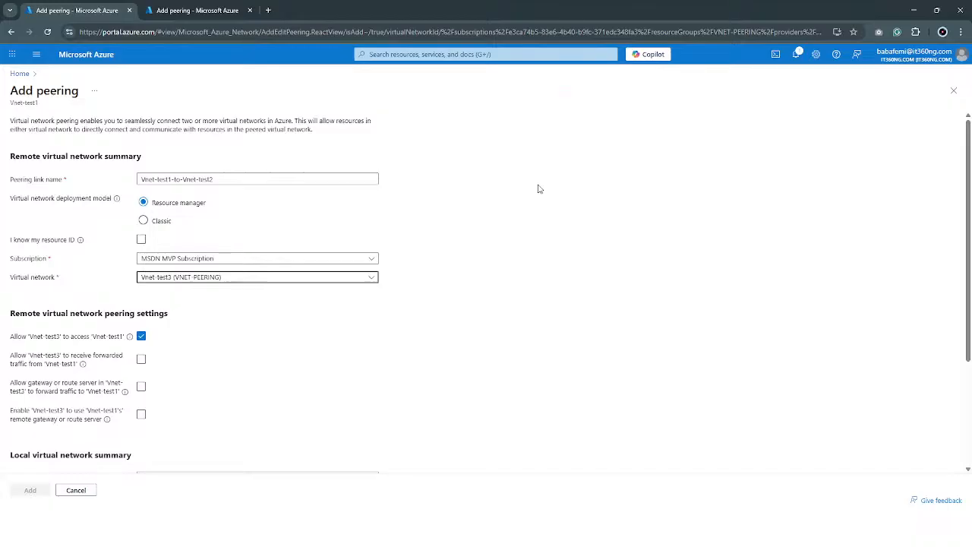
Enable identifying the remote virtual network by its resource ID
key(ctrl+plus)
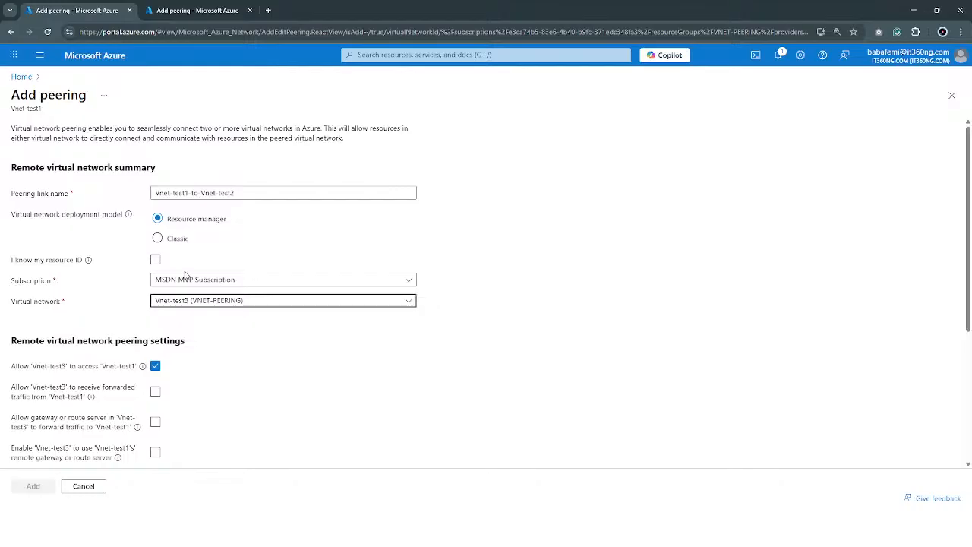
click(155, 261)
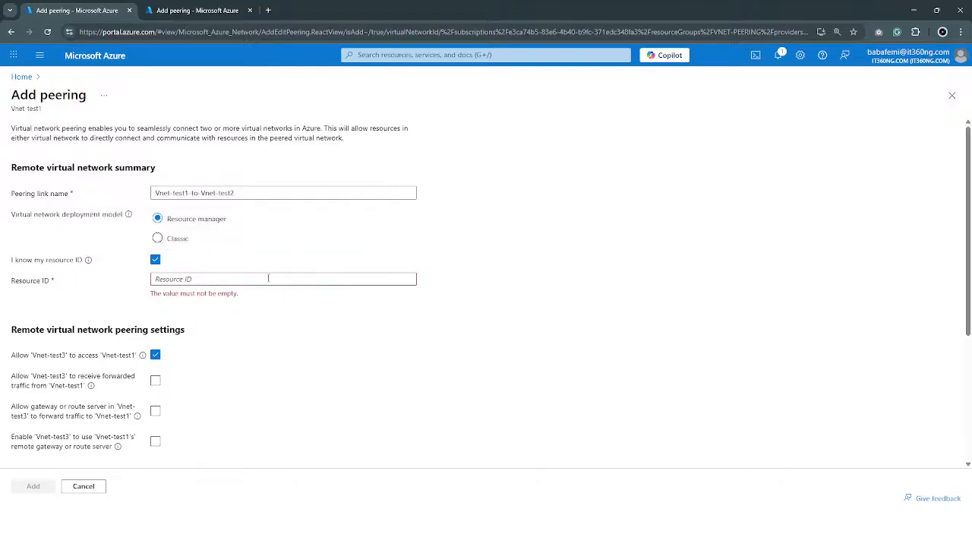
click(233, 279)
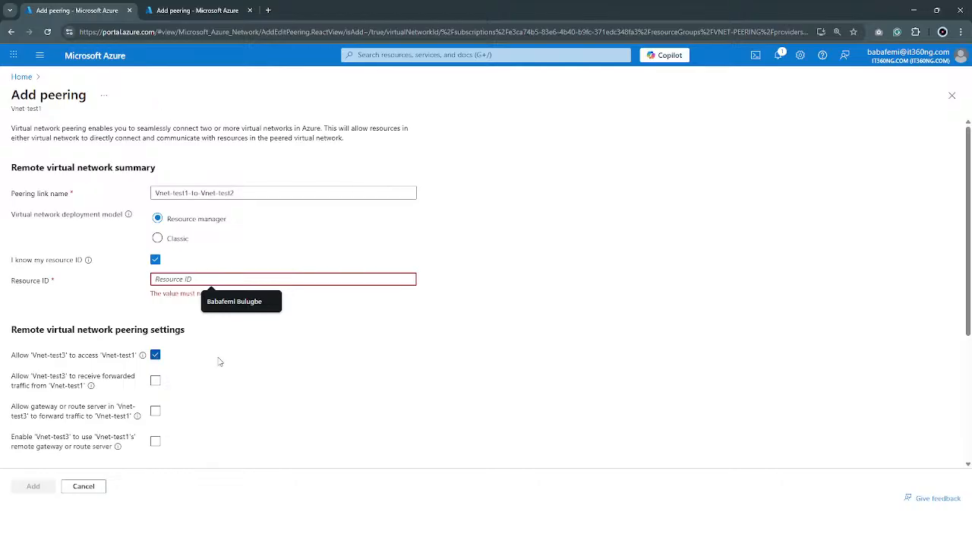
In the duplicated browser tab, open the Vnet-test3 virtual network from the recent resources and show its properties
click(199, 11)
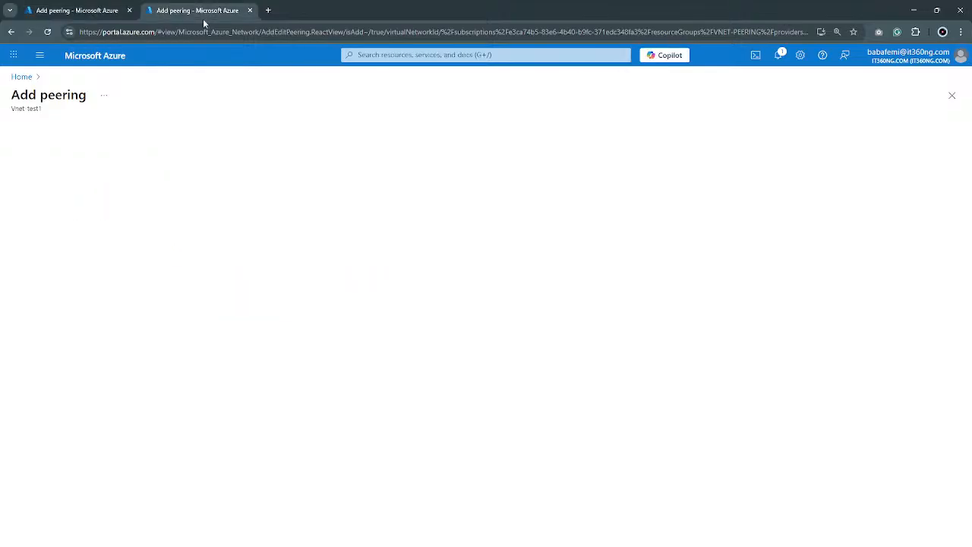
click(26, 77)
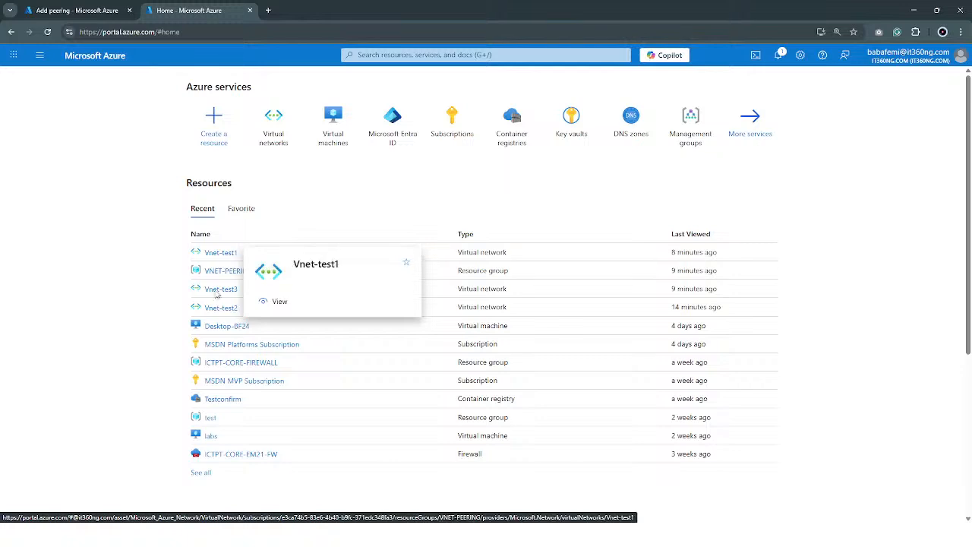
click(221, 290)
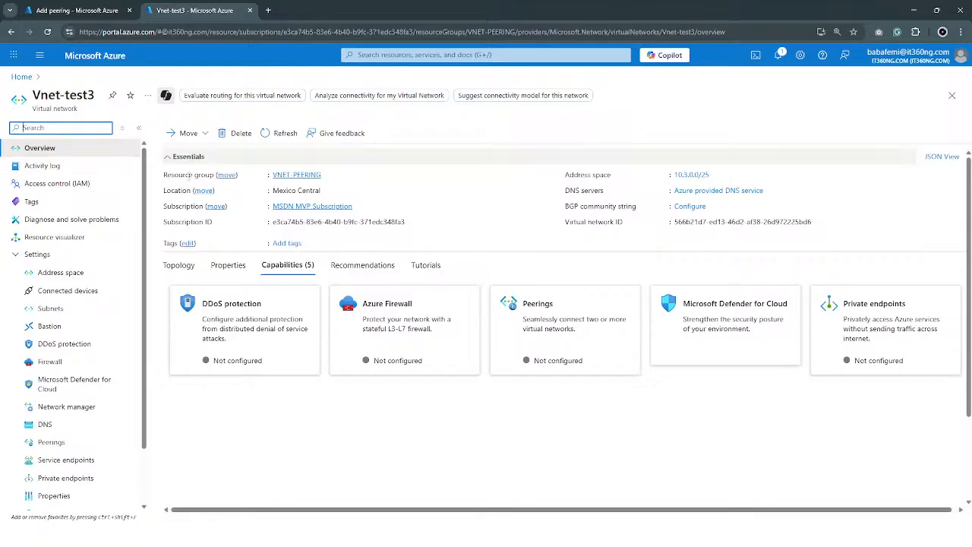
drag(100, 99, 37, 90)
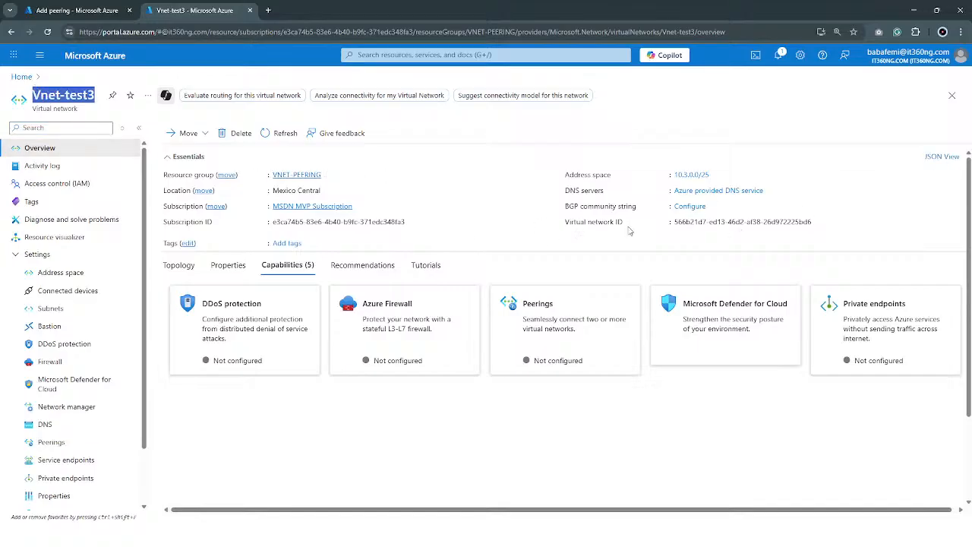
mouse_move(801, 221)
scroll(64, 399, down, 1)
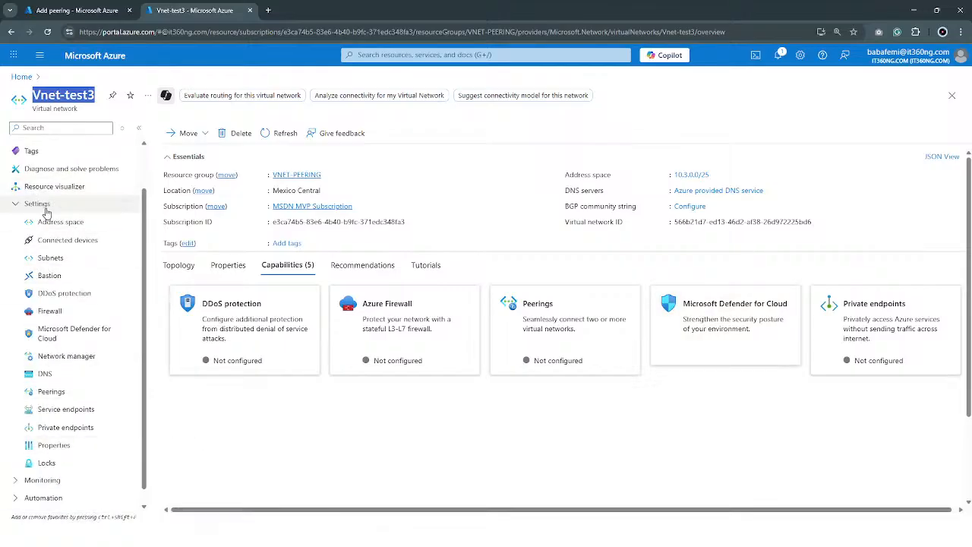
click(53, 446)
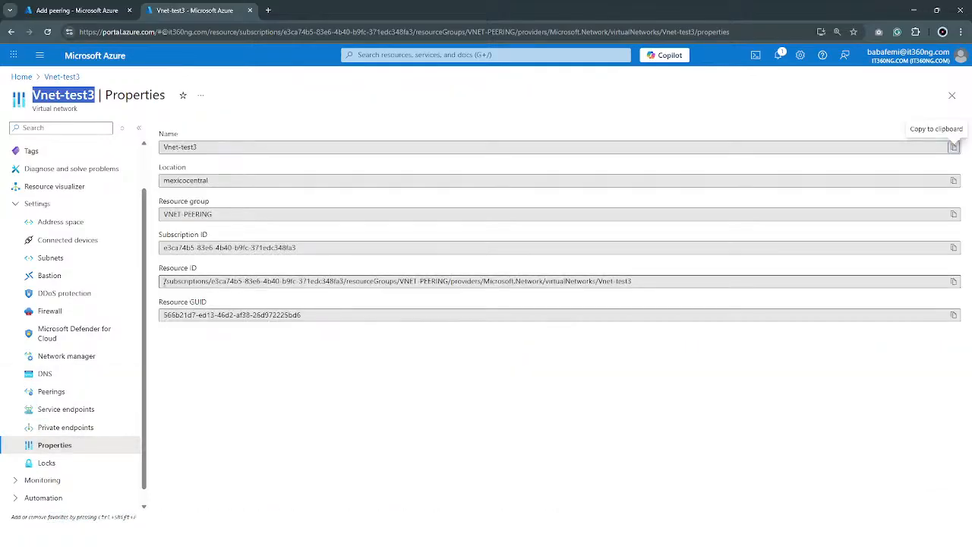
Copy the resource ID of the Vnet-test3 virtual network to the clipboard
drag(164, 281, 666, 281)
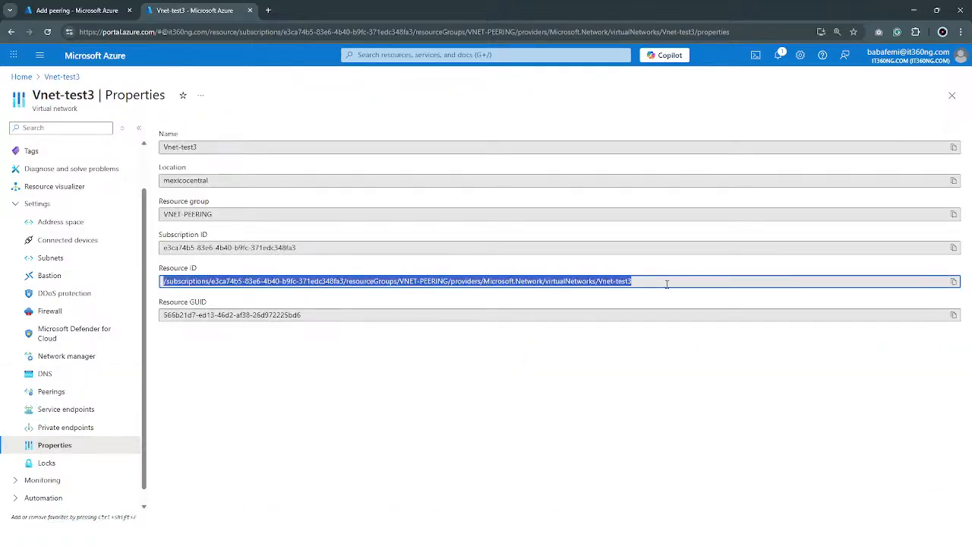
click(593, 370)
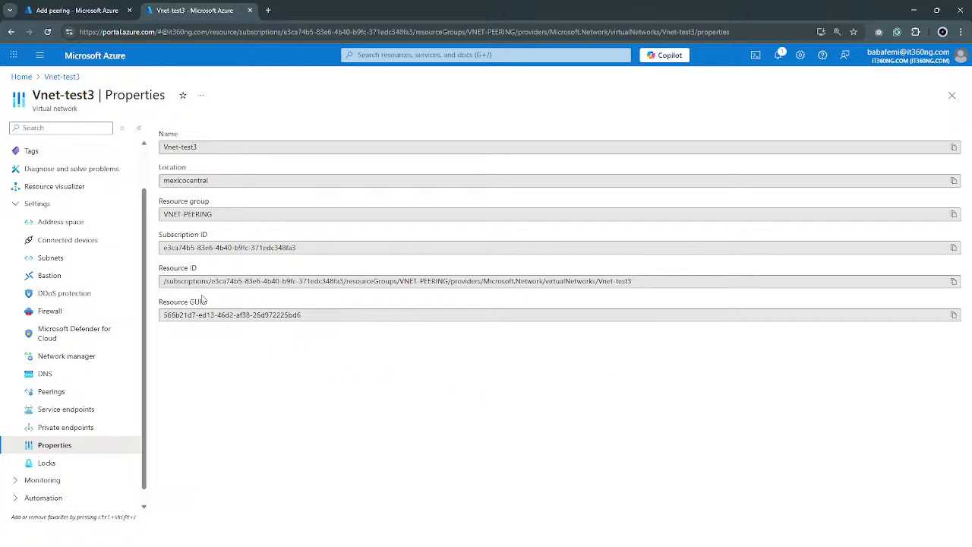
drag(161, 282, 525, 282)
click(664, 283)
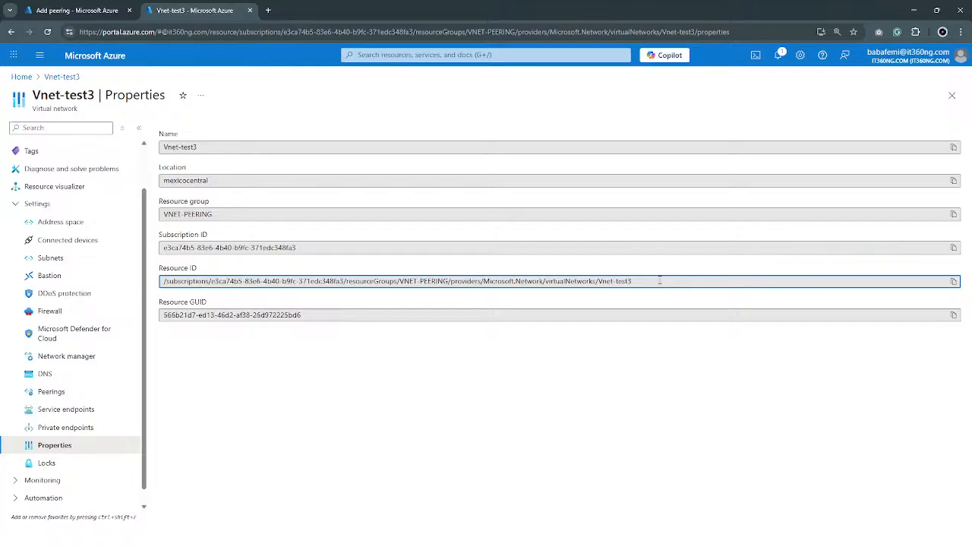
drag(97, 95, 12, 89)
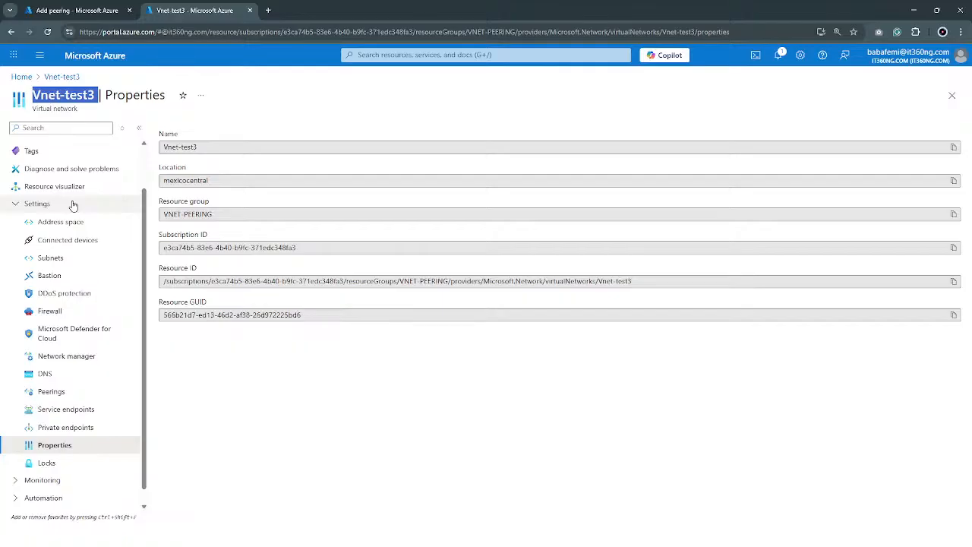
click(954, 282)
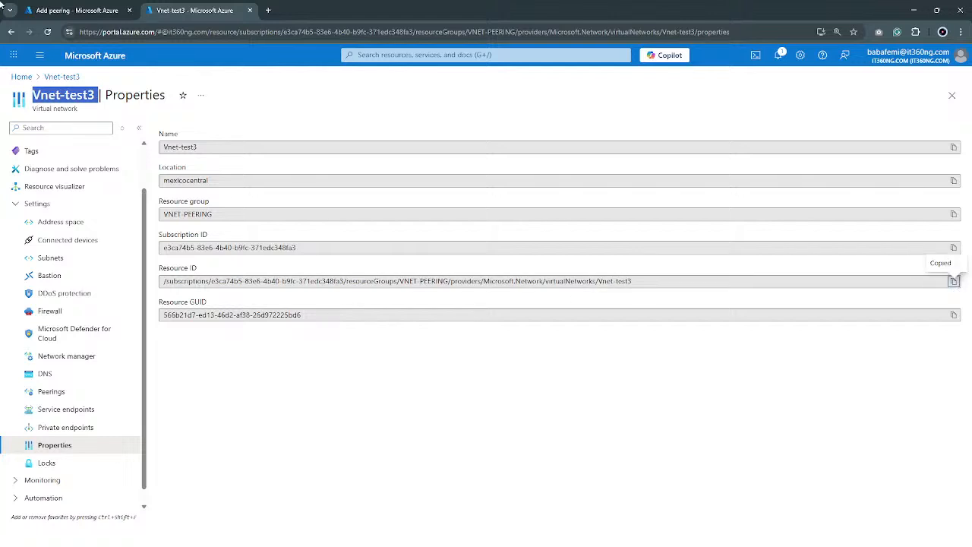
Return to the Vnet-test1 peering form and paste Vnet-test3's resource ID as the remote network's resource ID
click(62, 11)
click(234, 279)
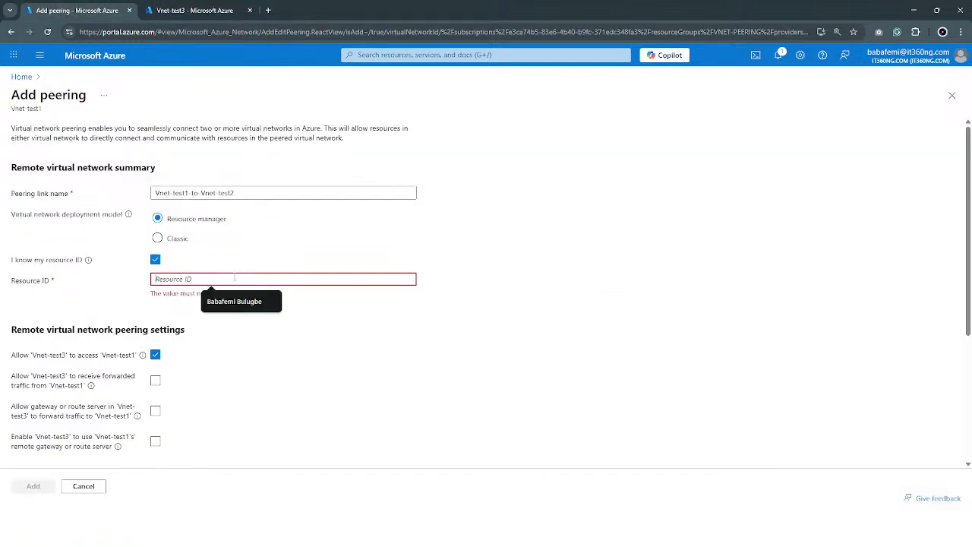
key(ctrl+v)
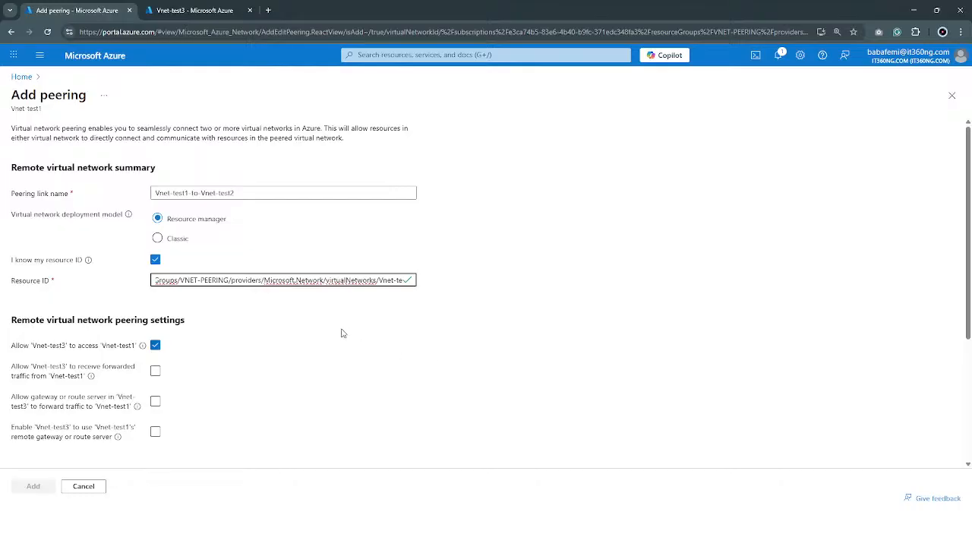
Copy the remote peering link name Vnet-test1-to-Vnet-test2 into the peering link name of the local virtual network
scroll(167, 448, down, 3)
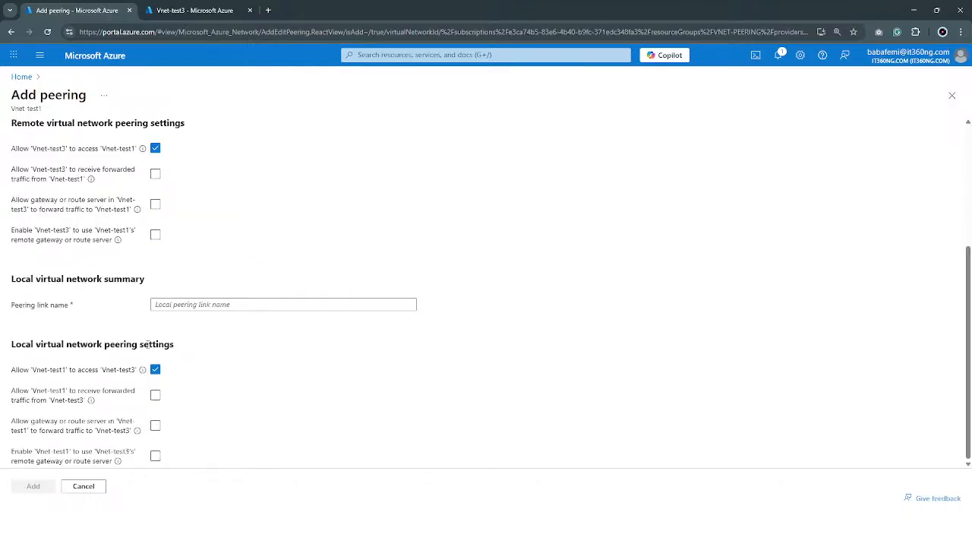
scroll(69, 490, up, 3)
scroll(174, 395, down, 3)
scroll(209, 304, up, 3)
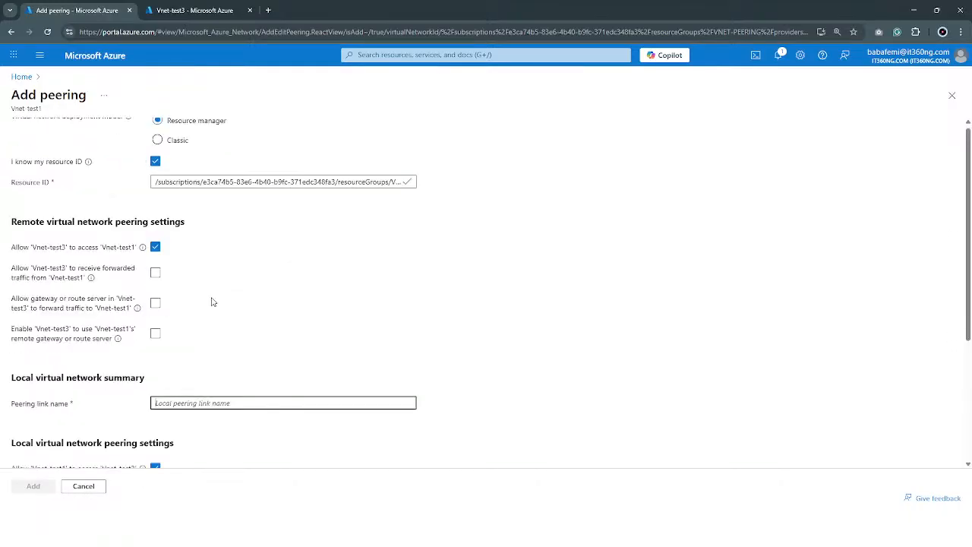
click(242, 193)
key(ctrl+v)
key(ctrl+a)
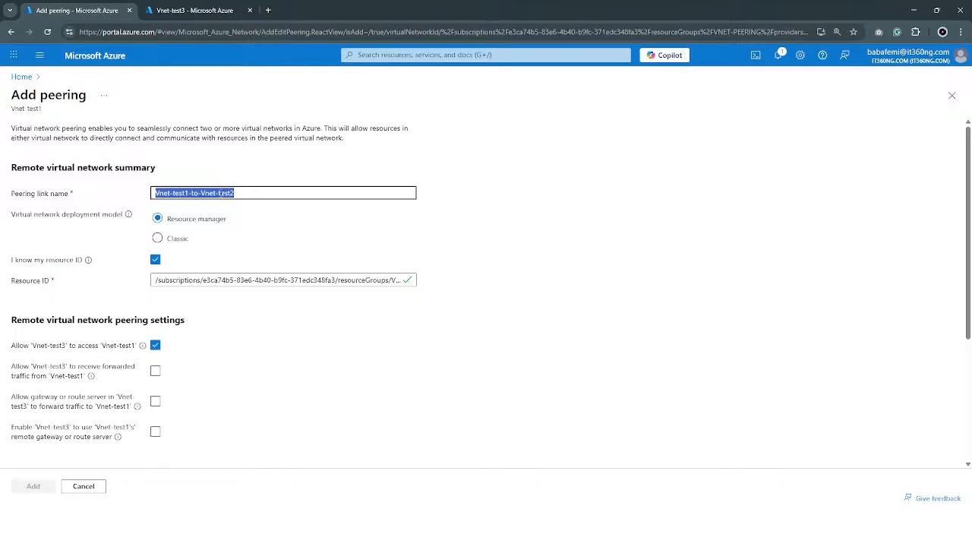
scroll(227, 228, down, 3)
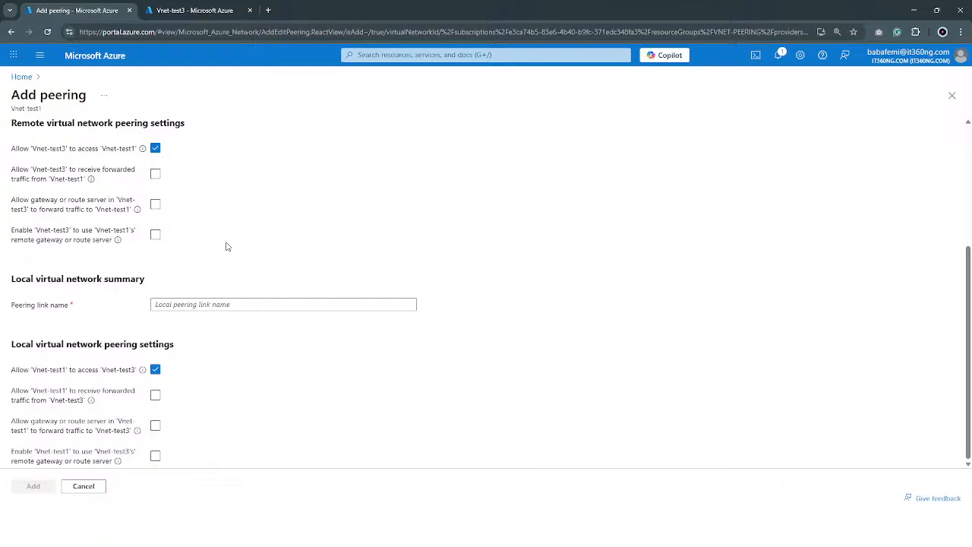
click(214, 304)
key(ctrl+v)
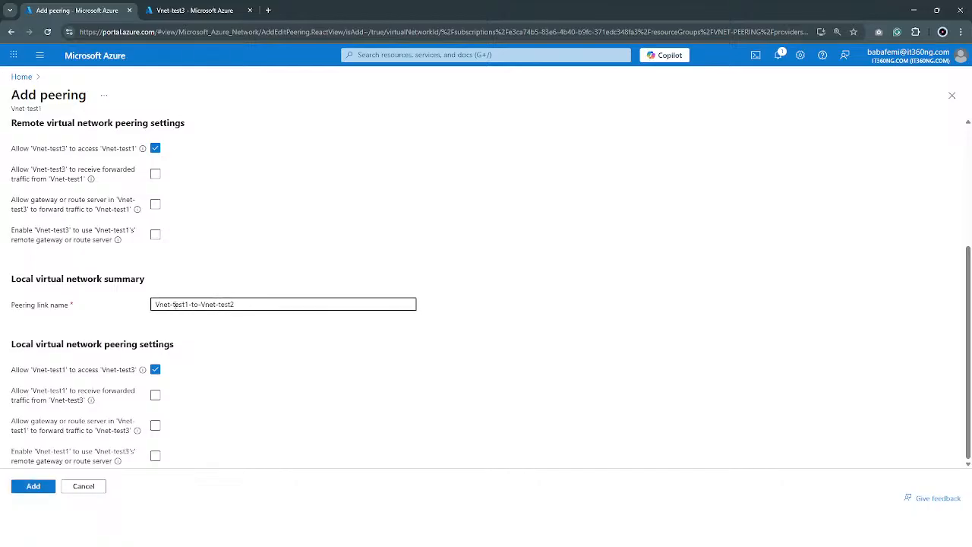
Change the local peering link name to Vnet-test2-to-Vnet-test1 and add the peering
key(BackSpace)
text(2)
text(1)
click(19, 489)
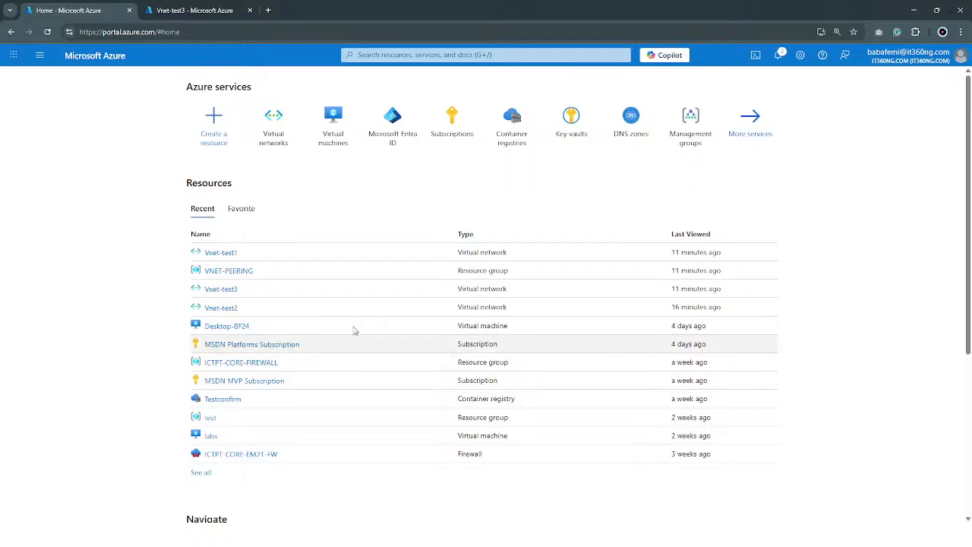
Open Vnet-test1 from the recent resources and reload the Vnet-test3 page in the other browser tab
click(212, 255)
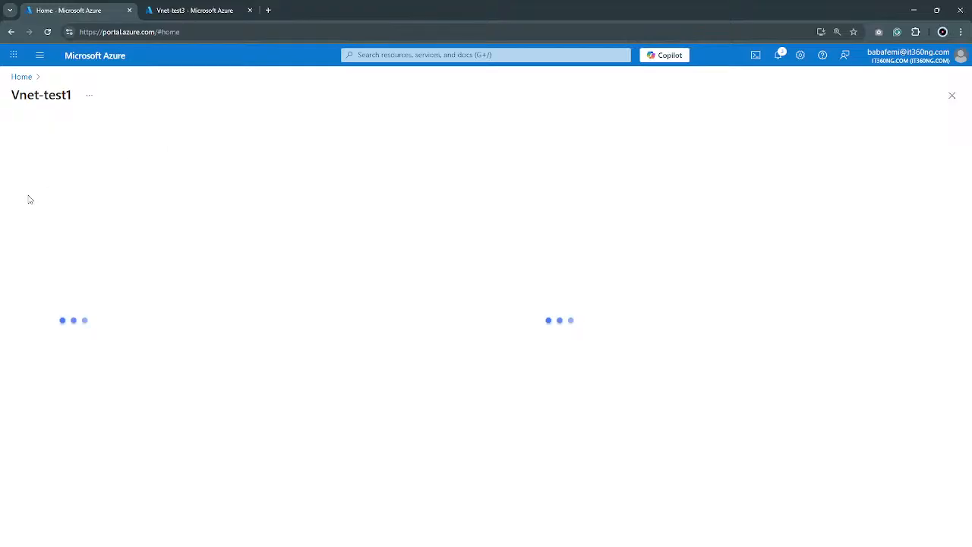
click(153, 10)
click(46, 152)
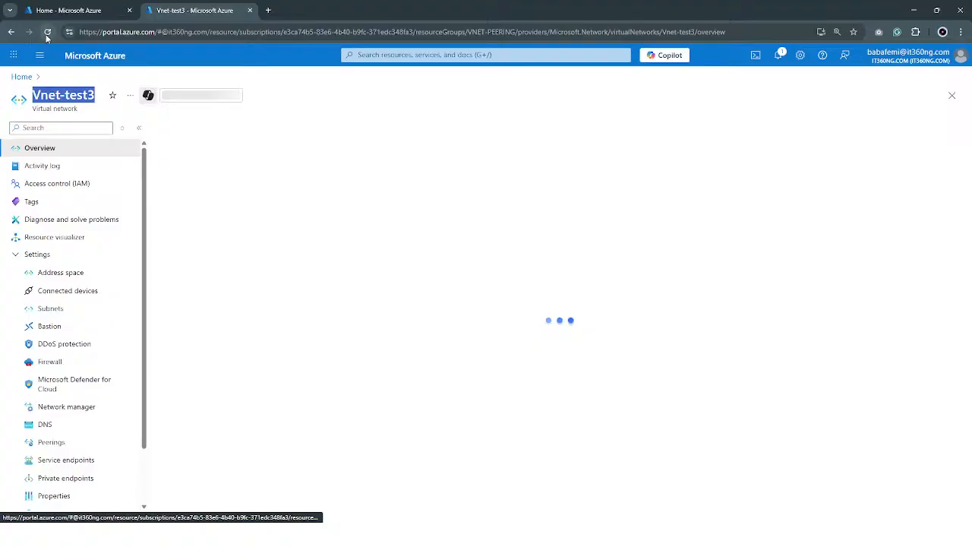
click(31, 9)
click(177, 9)
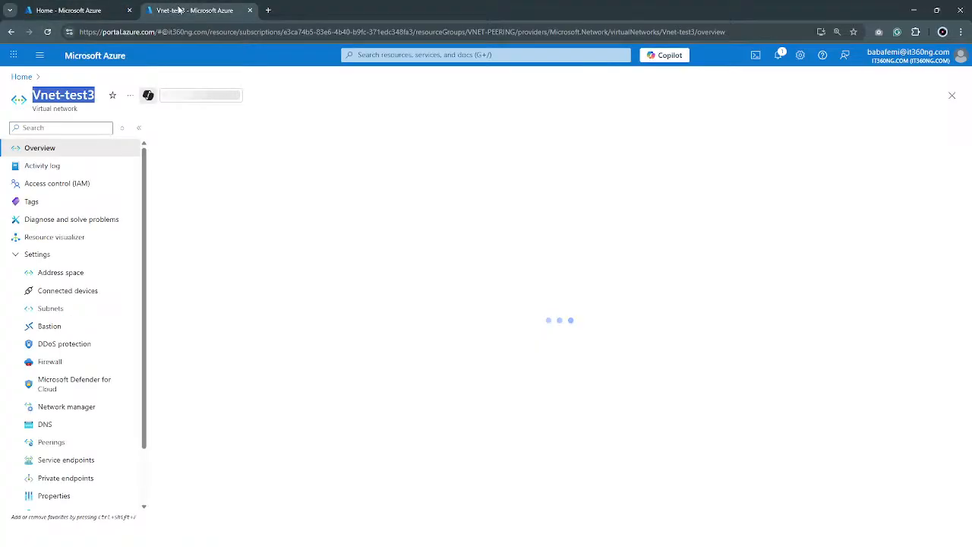
click(52, 29)
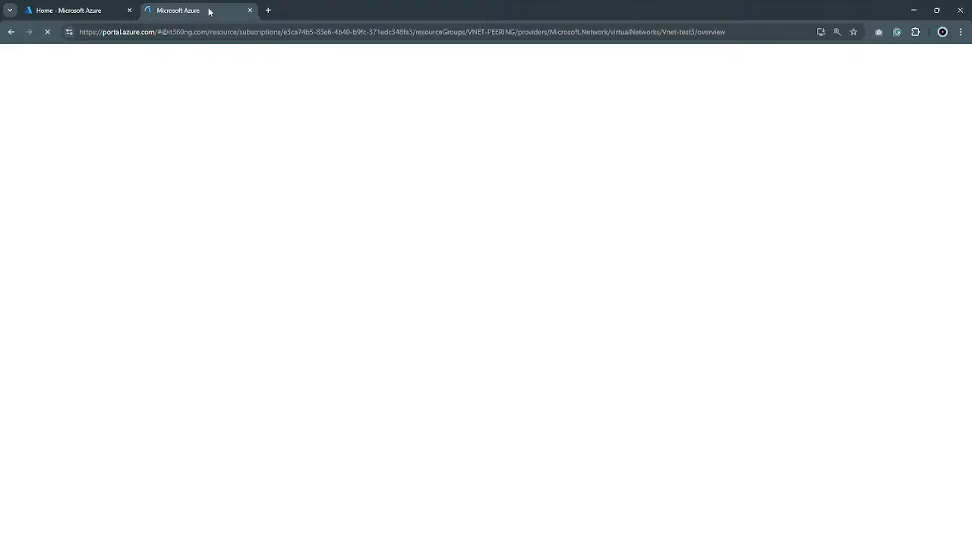
Reload the portal in the first browser tab and open the Vnet-test1 virtual network from the recent resources
click(85, 9)
click(47, 32)
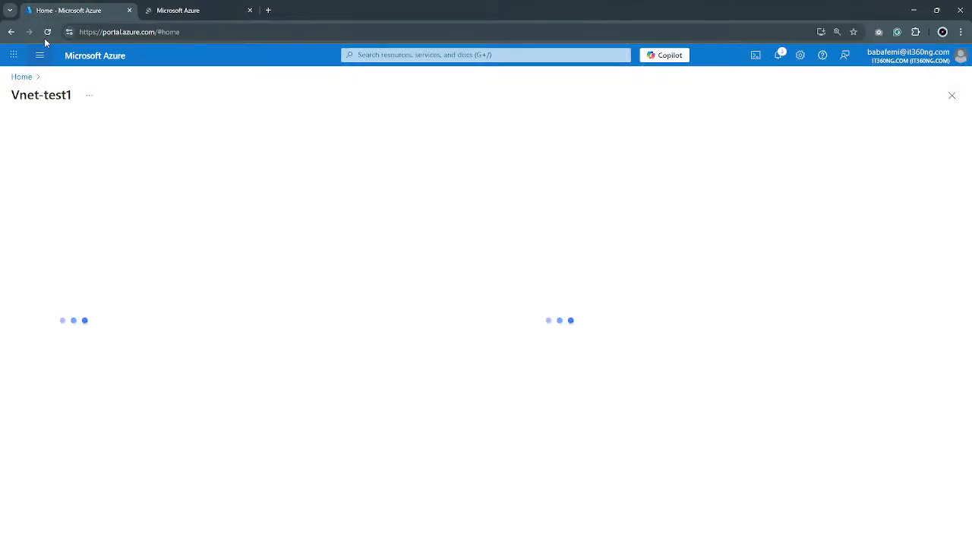
click(180, 11)
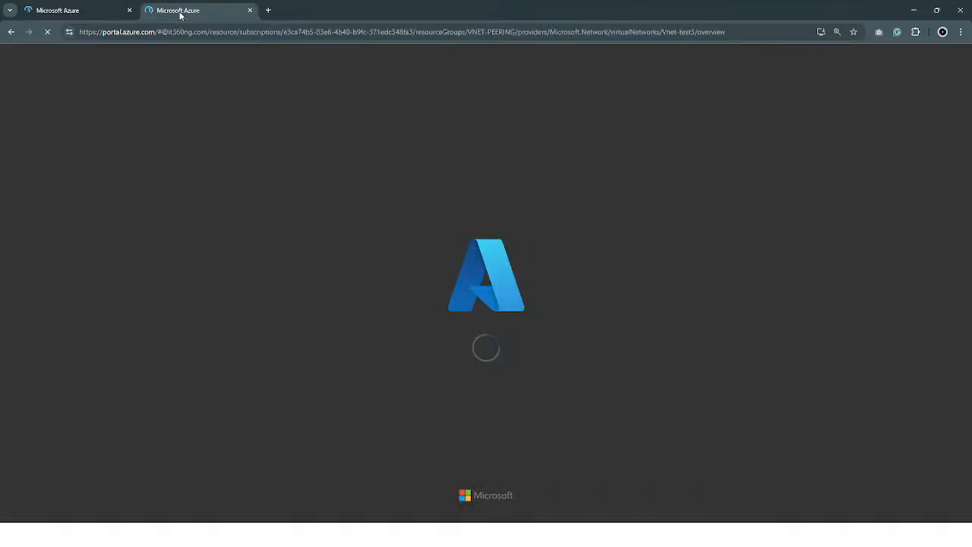
click(84, 11)
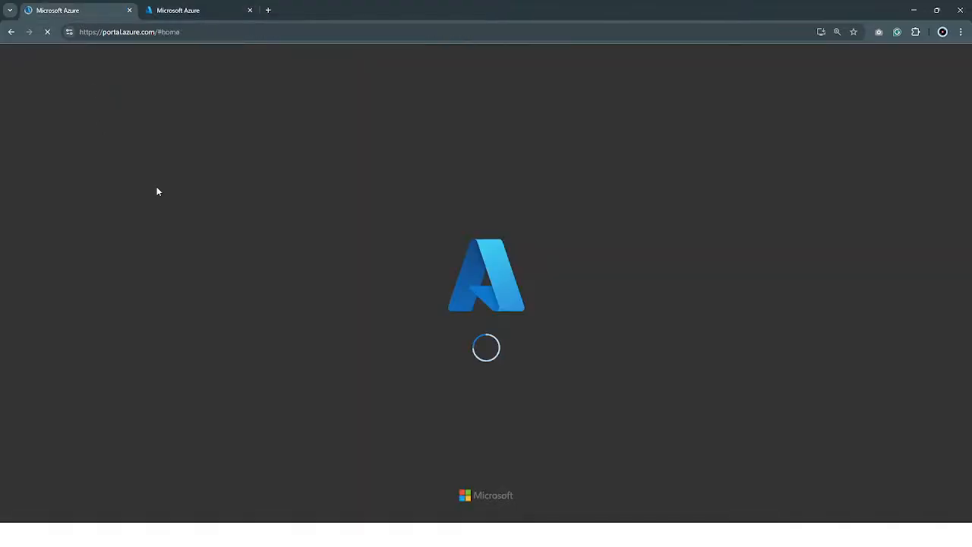
click(177, 17)
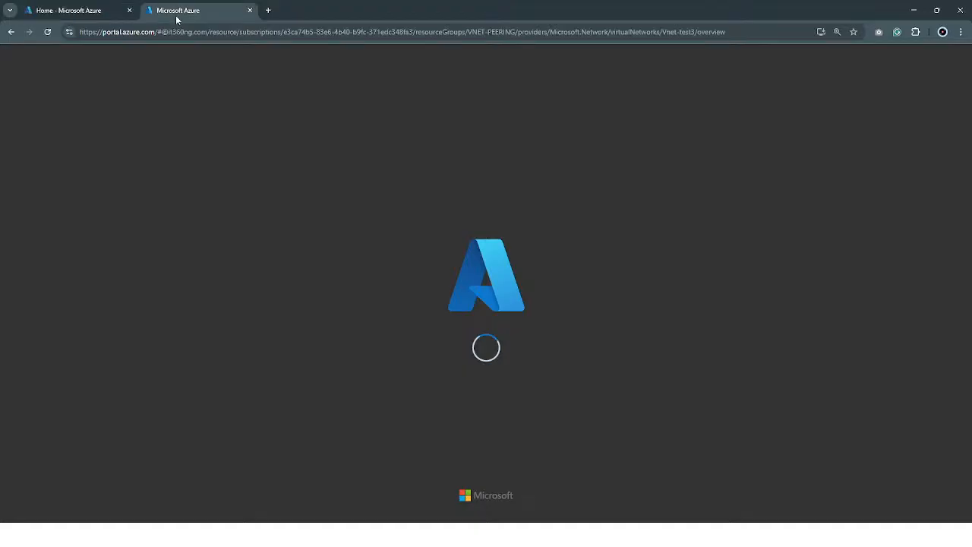
click(67, 12)
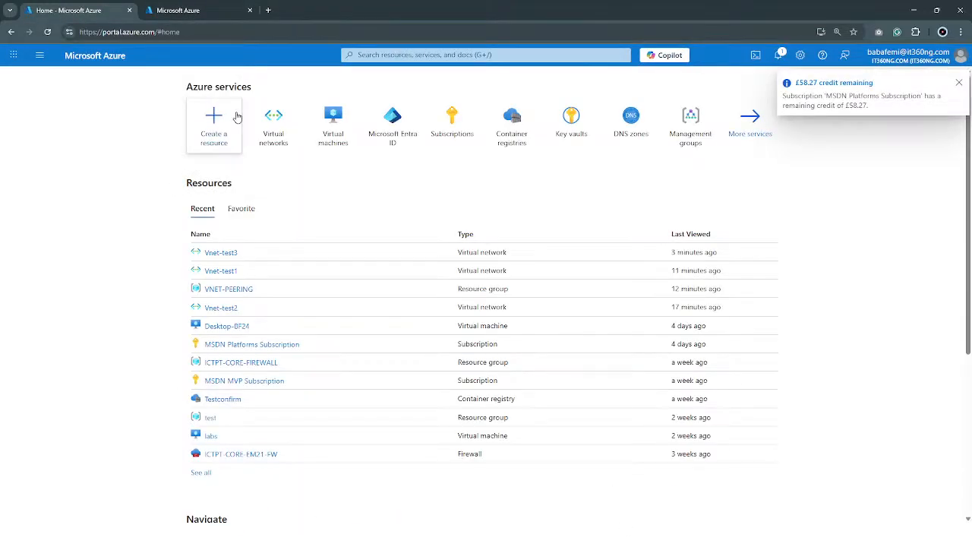
click(216, 271)
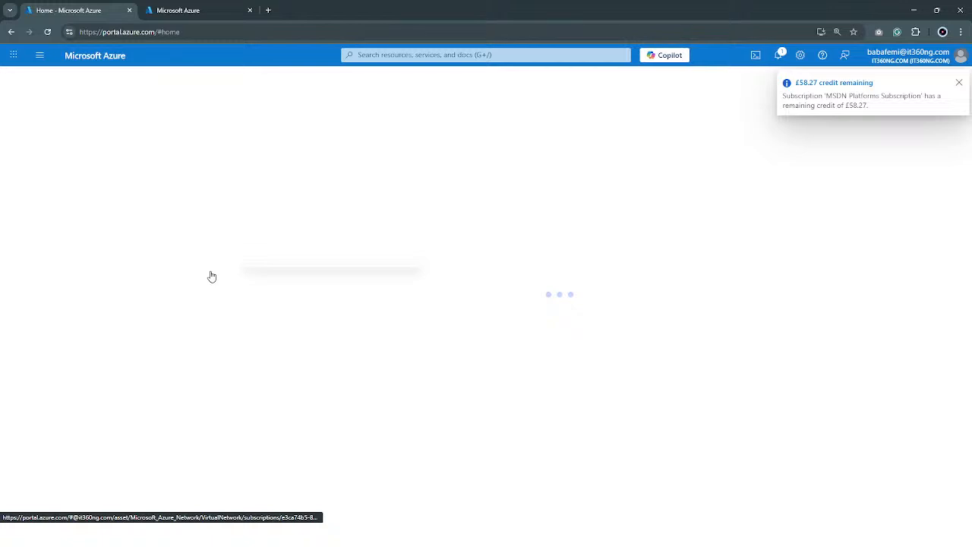
Show the peerings of Vnet-test1, and those of Vnet-test3 in the other browser tab
click(217, 6)
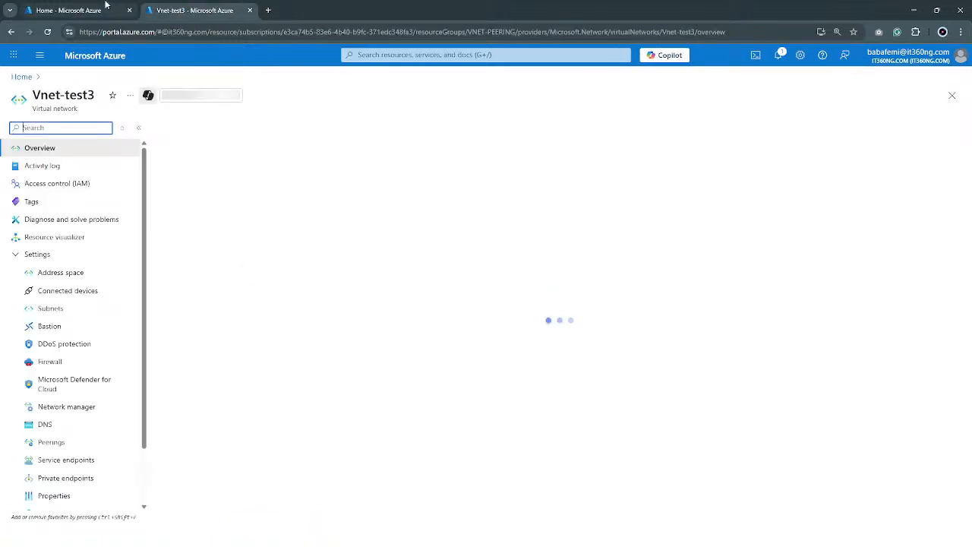
click(107, 7)
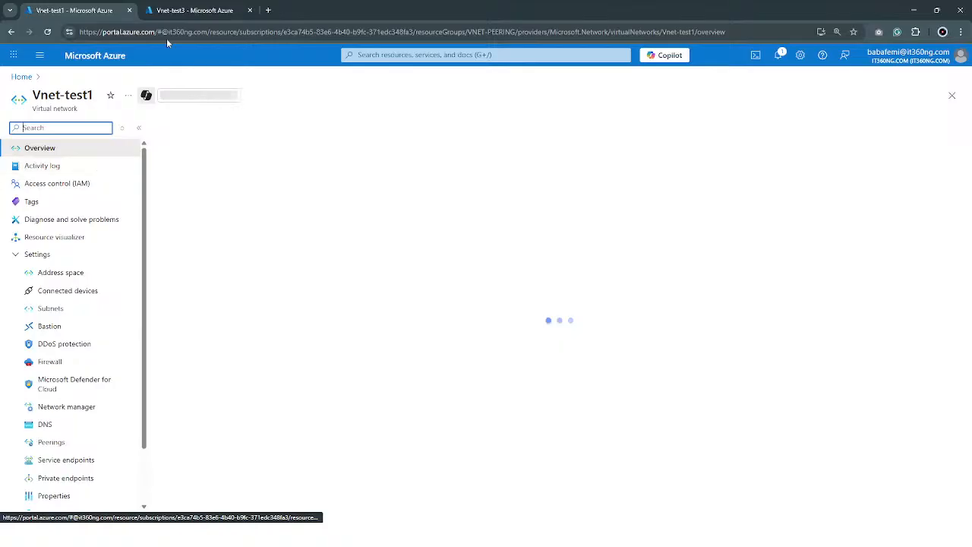
click(176, 7)
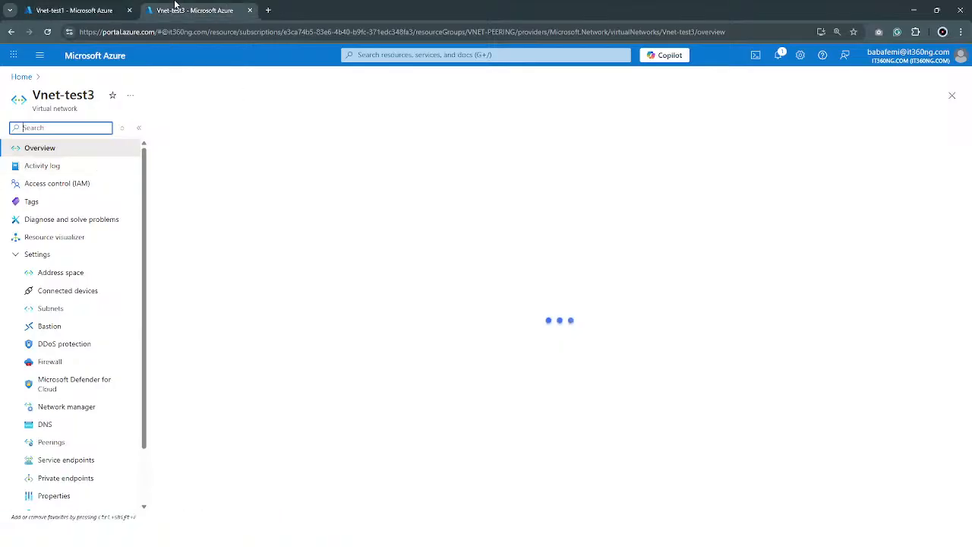
click(93, 10)
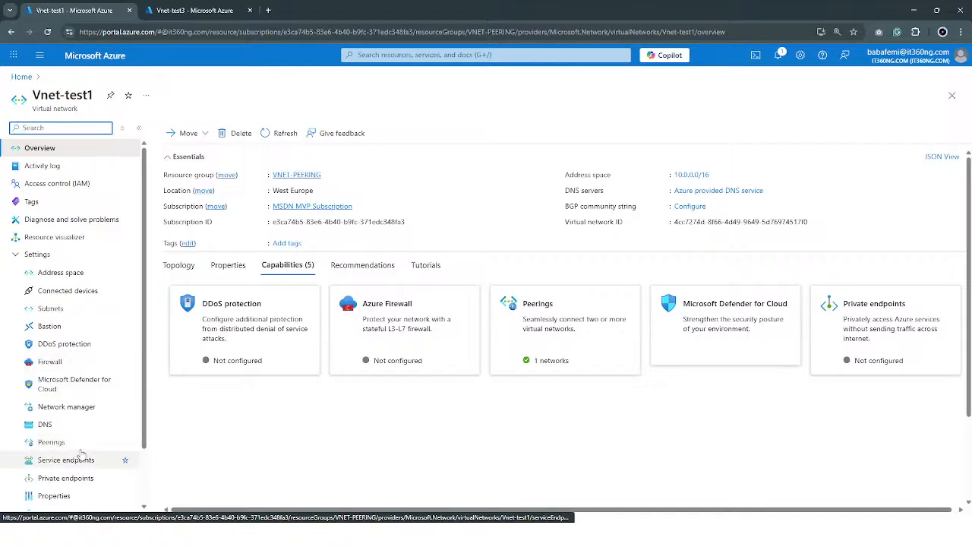
click(537, 340)
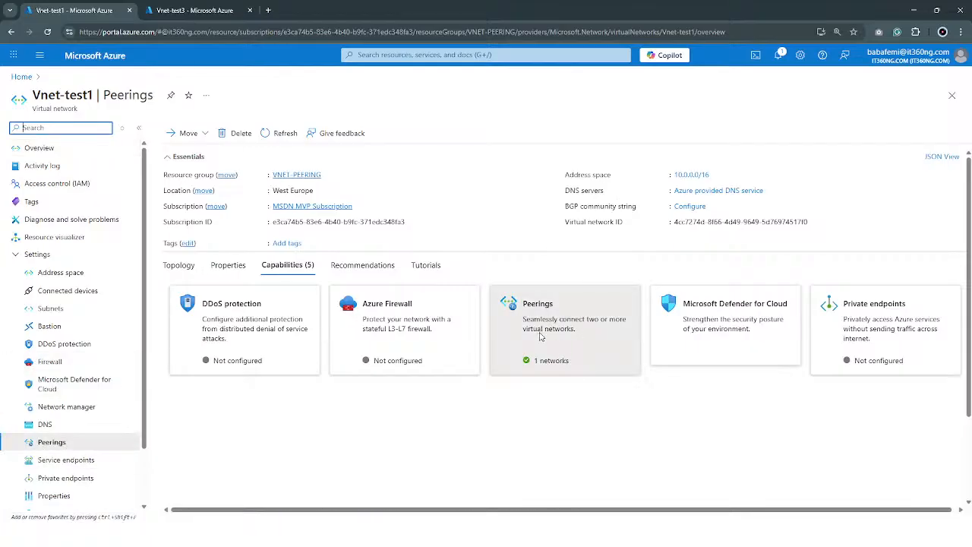
click(221, 7)
click(99, 443)
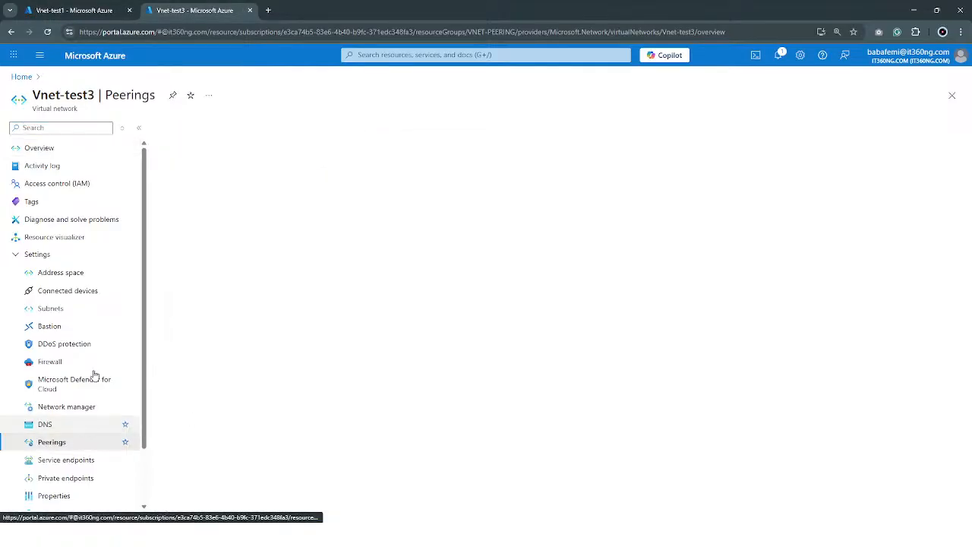
click(82, 6)
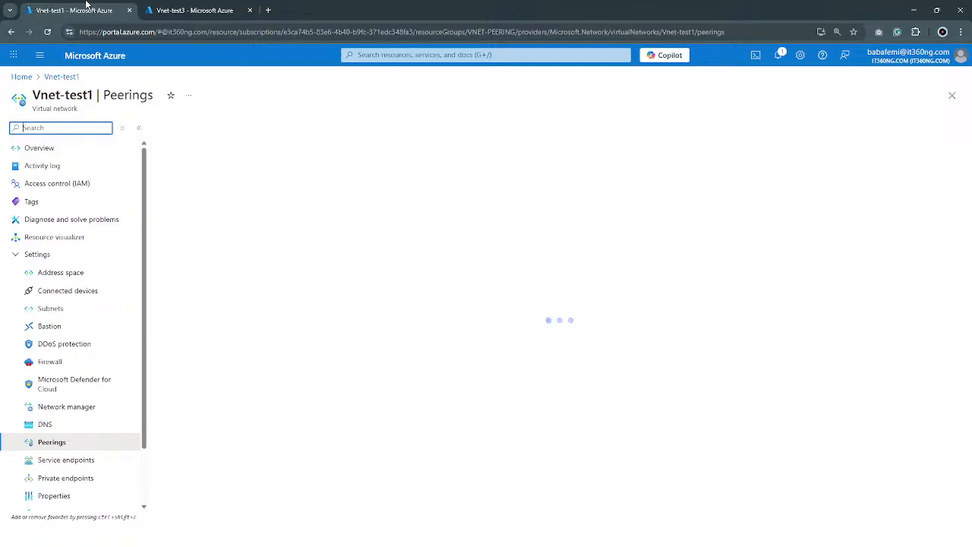
click(195, 10)
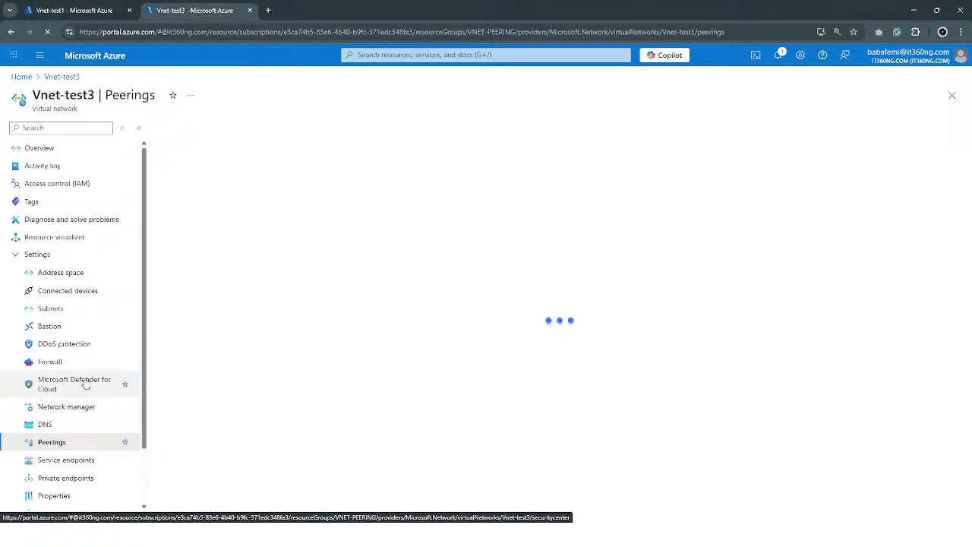
click(74, 6)
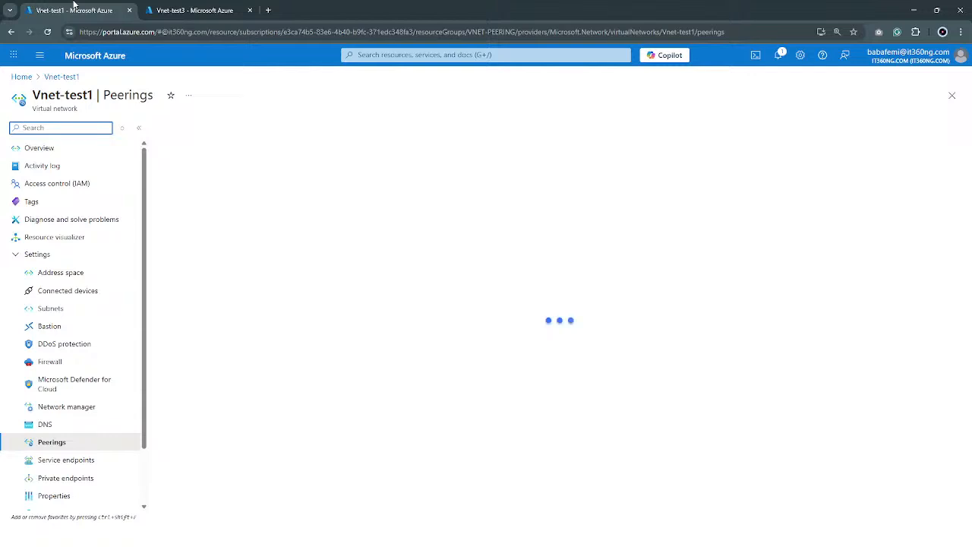
click(205, 8)
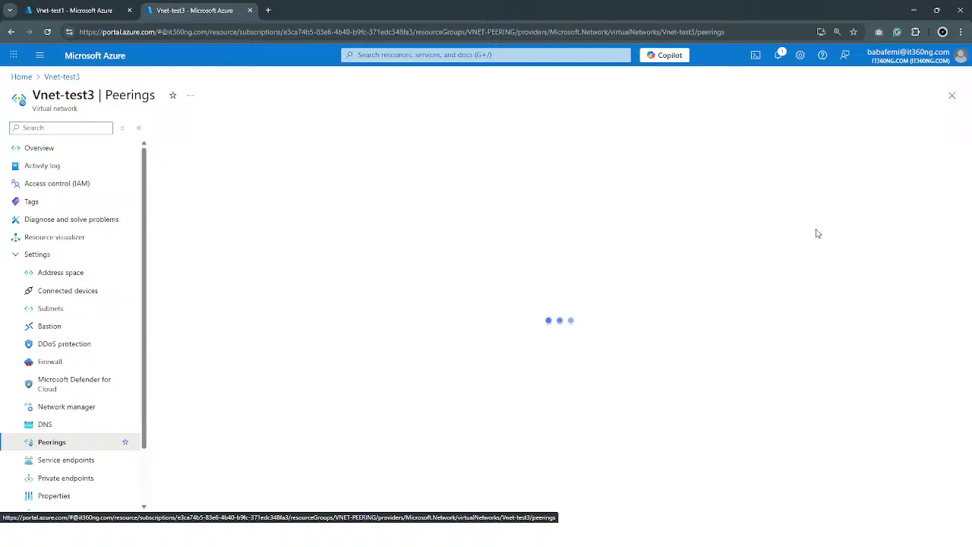
click(89, 10)
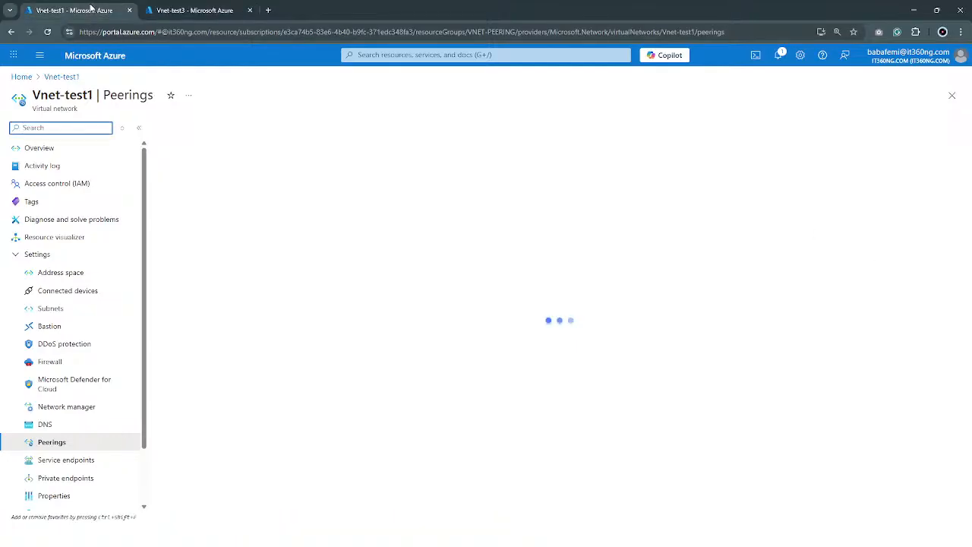
click(185, 6)
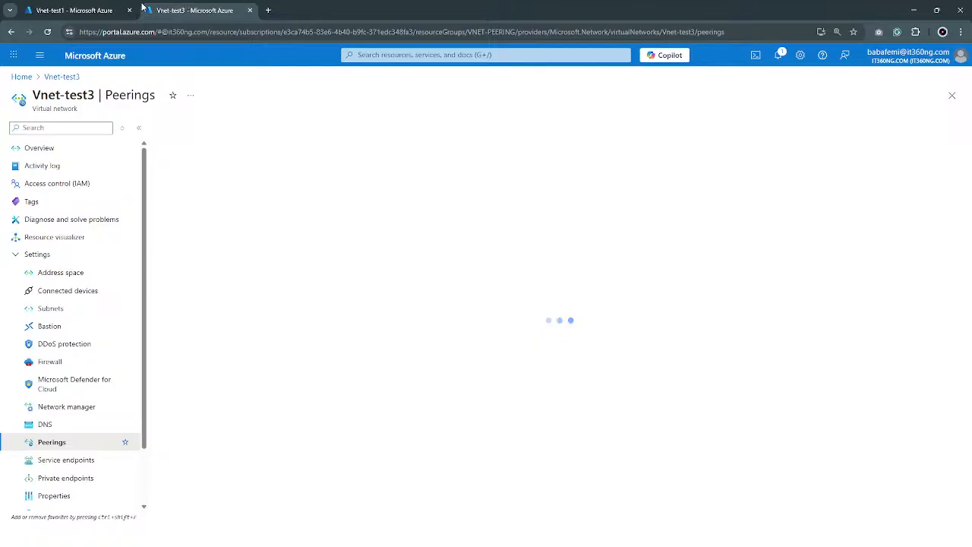
Reload Vnet-test1's peerings page and resize the list columns so the virtual network gateway or route server heading is fully readable
click(94, 9)
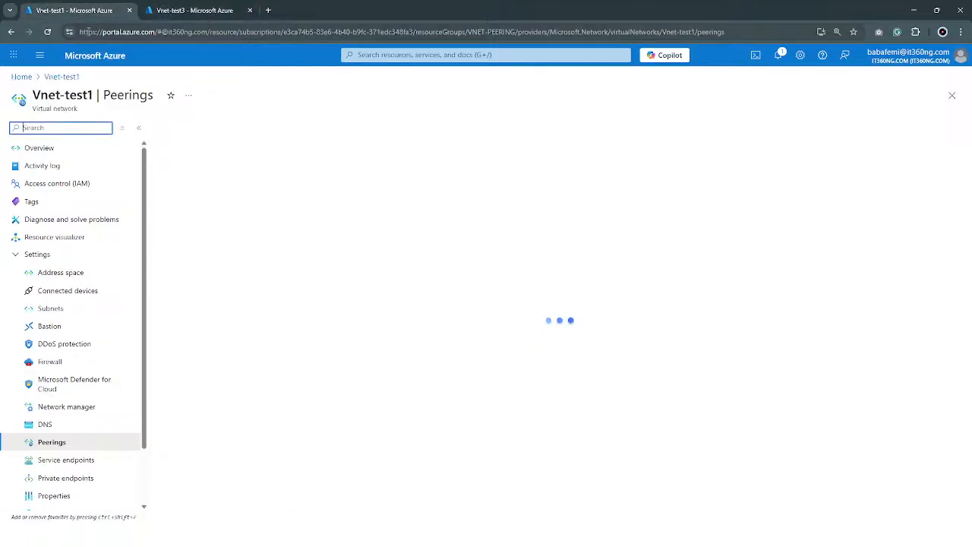
click(46, 32)
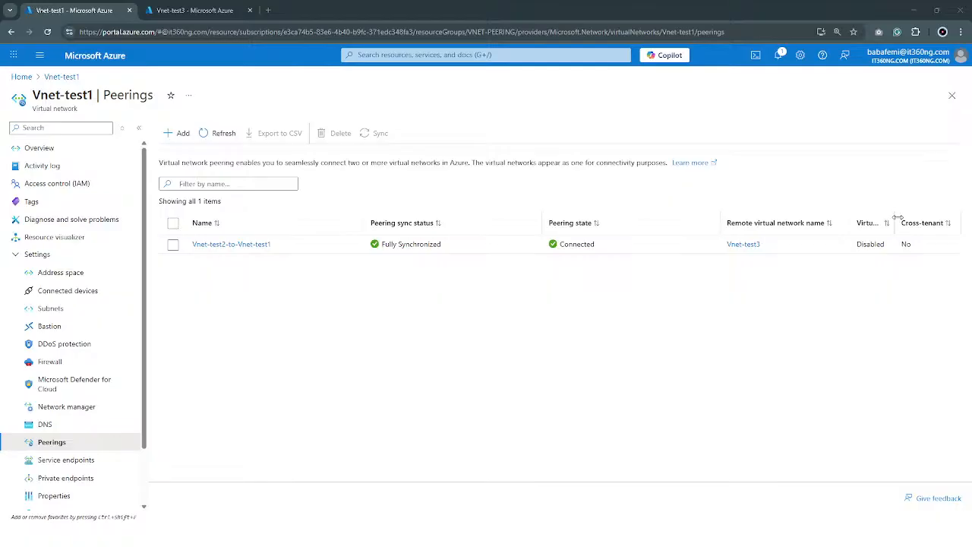
drag(897, 219, 937, 217)
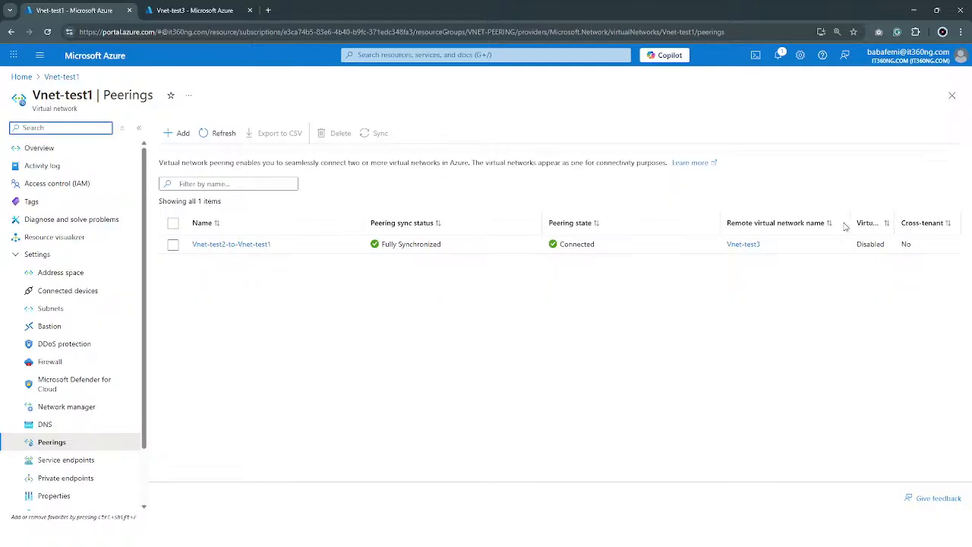
drag(851, 222, 637, 222)
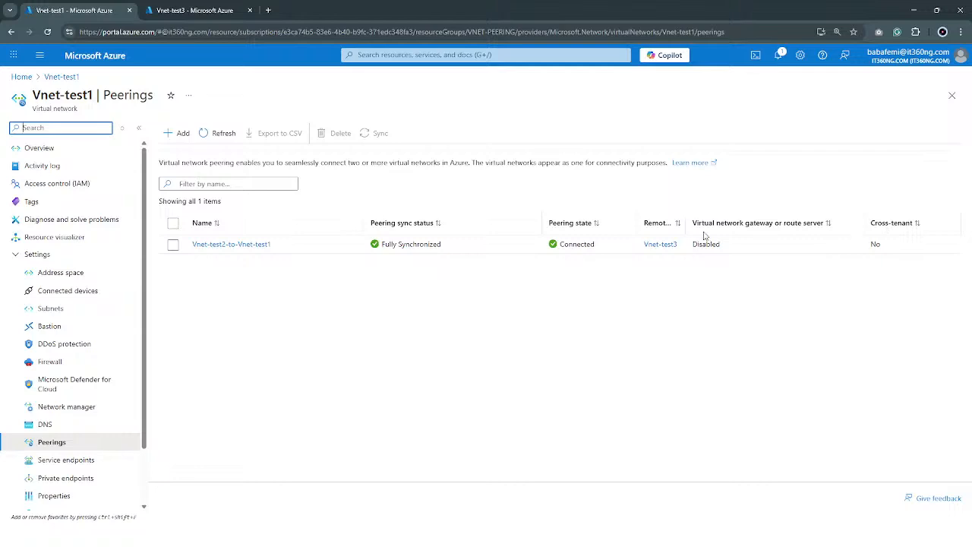
drag(686, 223, 735, 223)
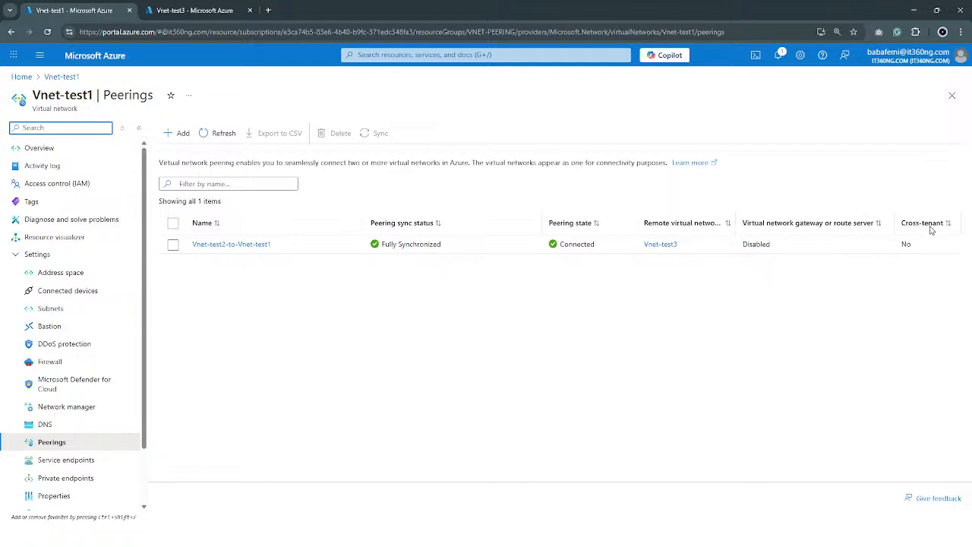
Check Vnet-test3's peerings page in the other browser tab and return to Vnet-test1's peering list
click(190, 11)
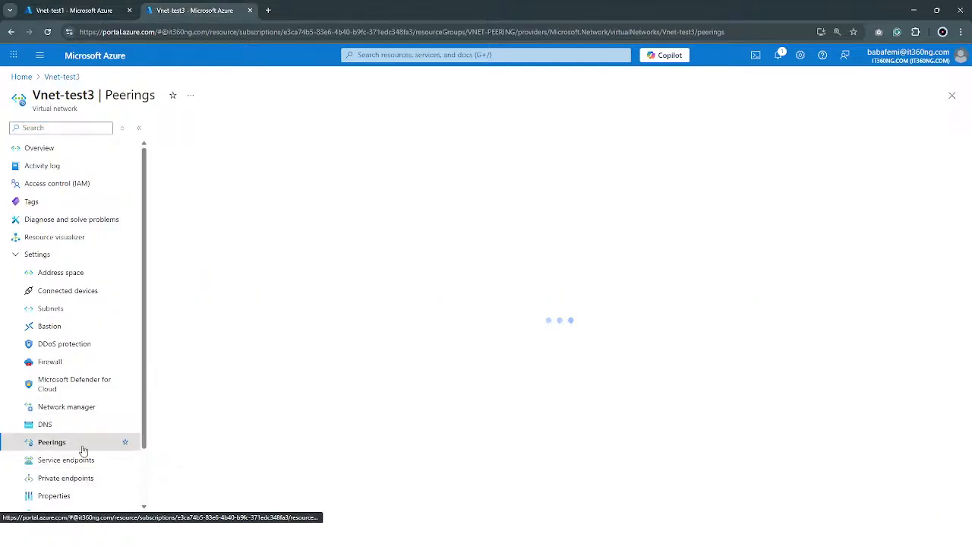
click(69, 10)
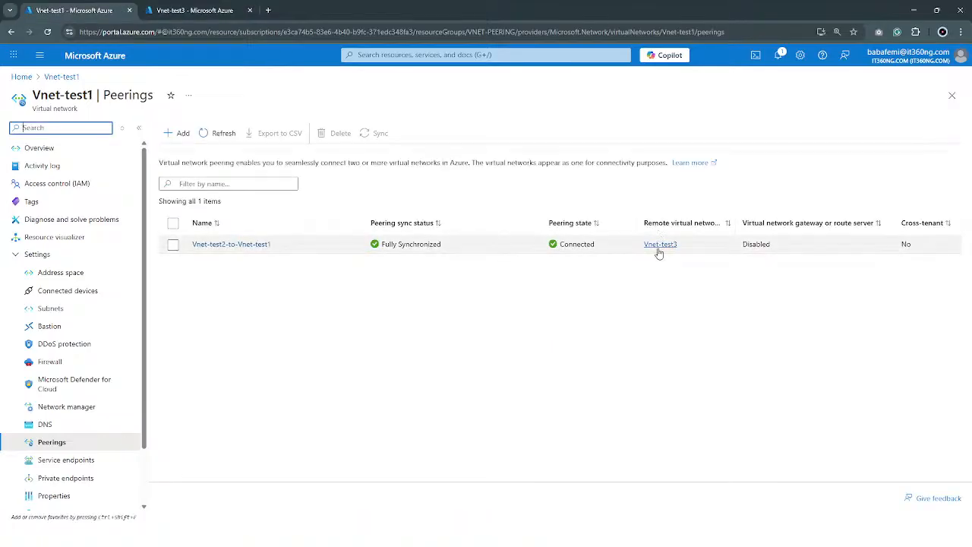
Compare the peerings pages of Vnet-test3 and Vnet-test1 in the two browser tabs, finishing on Vnet-test1's peering list
click(195, 16)
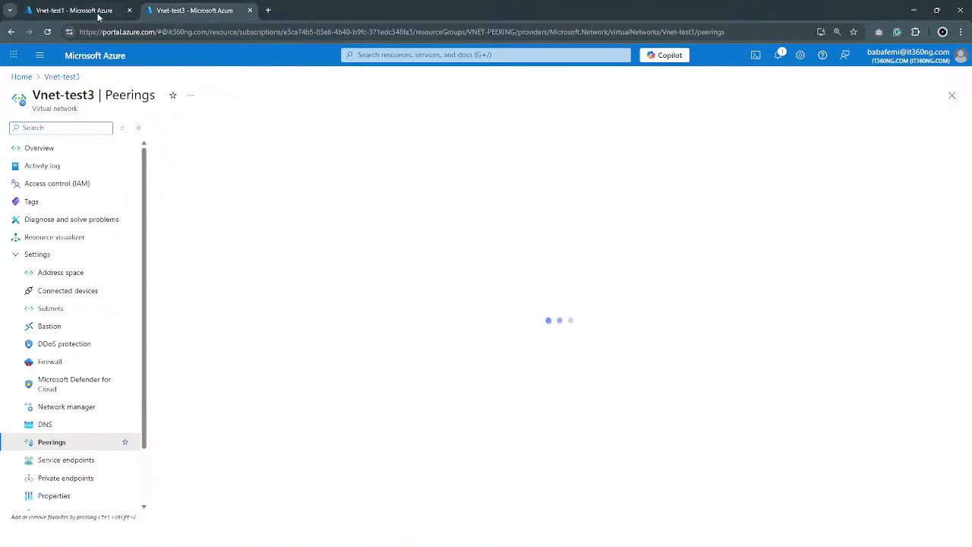
click(85, 11)
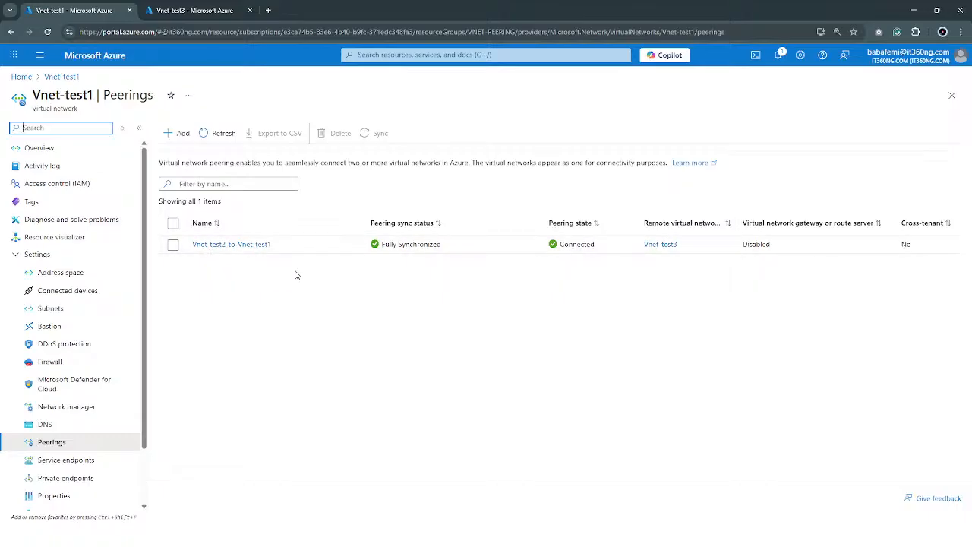
click(203, 11)
click(79, 9)
click(195, 13)
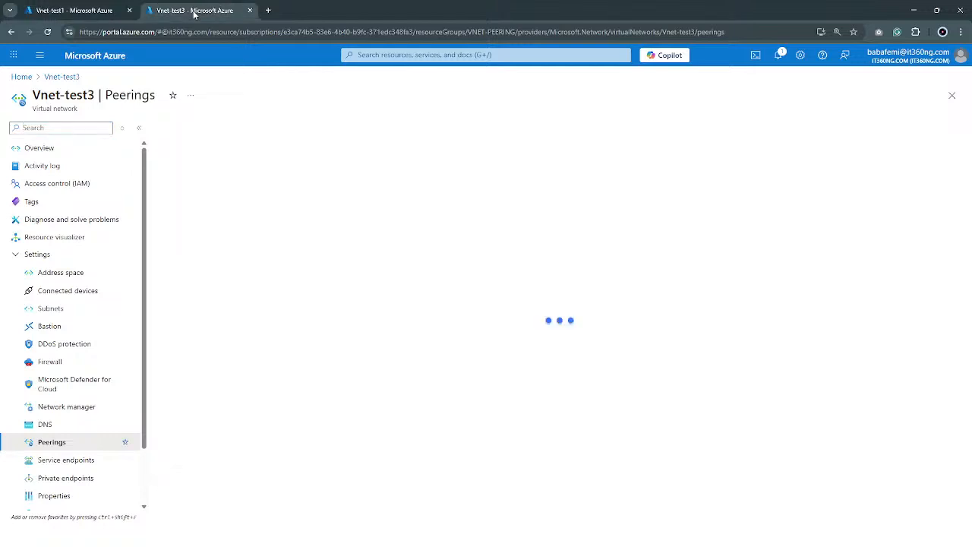
click(89, 13)
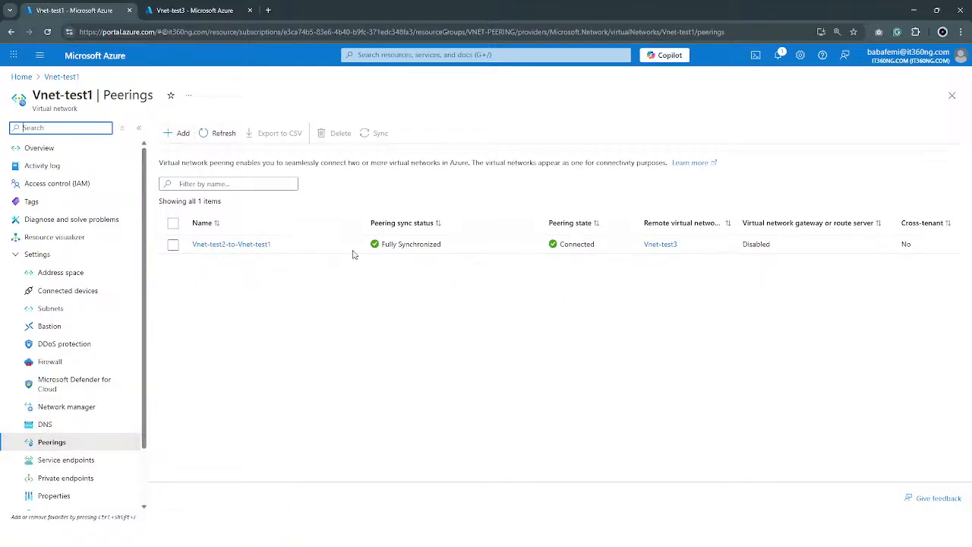
Show Vnet-test1's address space settings and review its address range and the peered network's address space
click(83, 274)
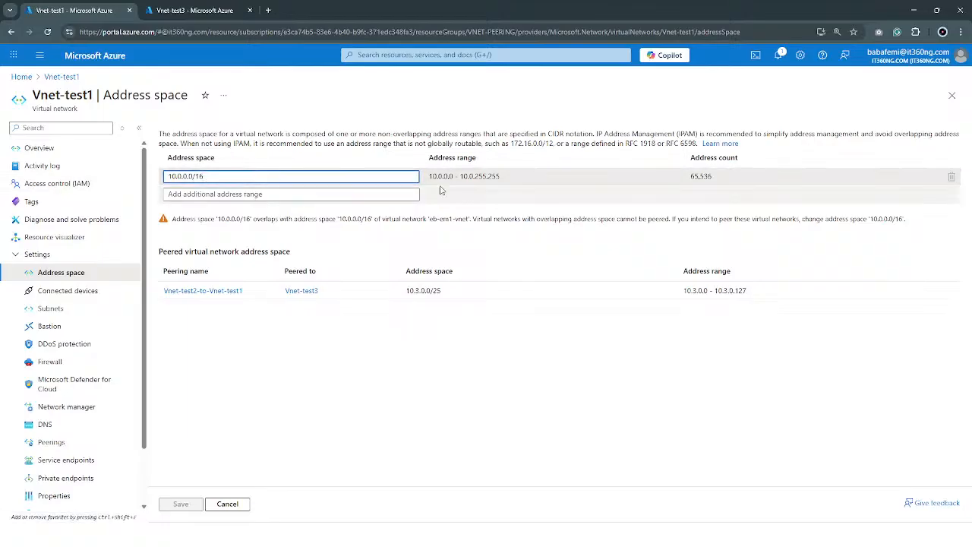
click(189, 194)
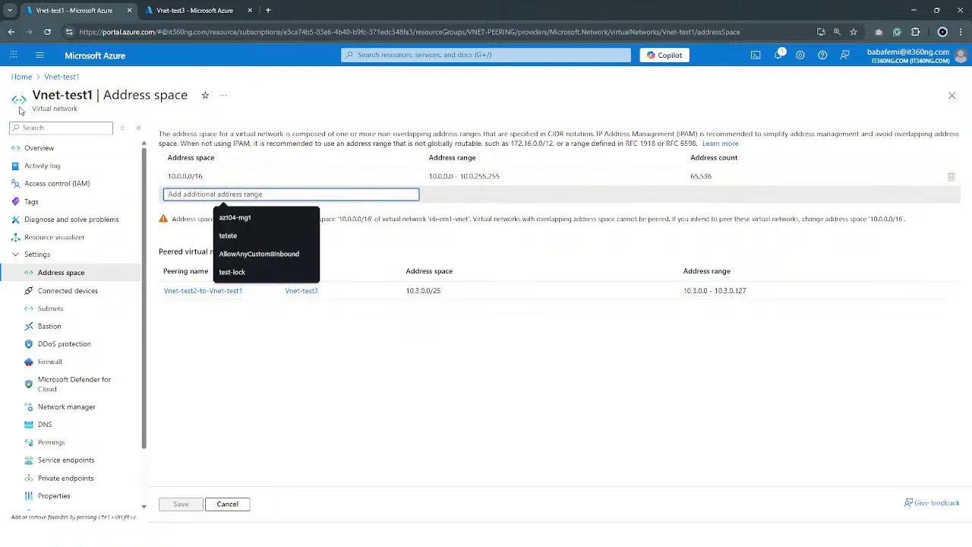
drag(33, 110, 93, 113)
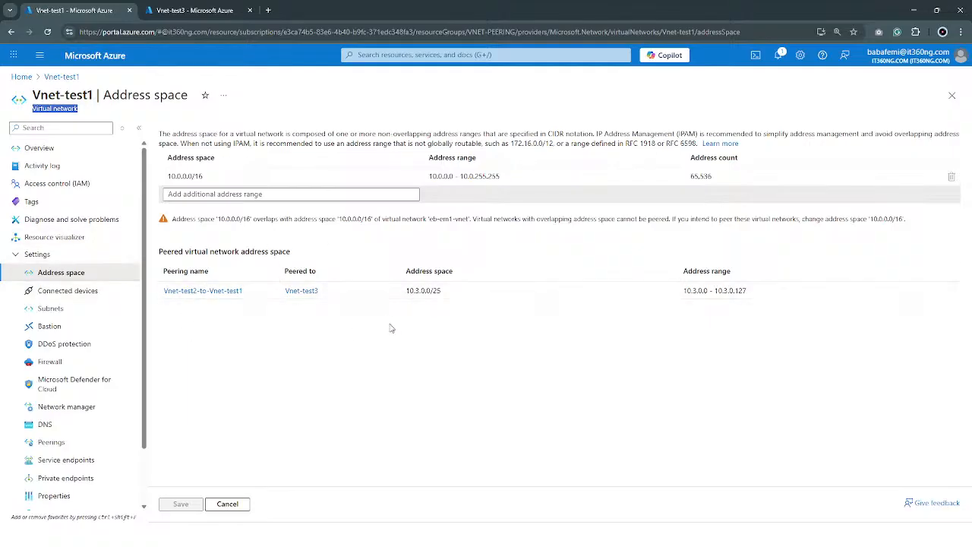
View Vnet-test1's connected devices, open Vnet-test3's DNS settings in the other browser tab, and return to Vnet-test1
click(95, 295)
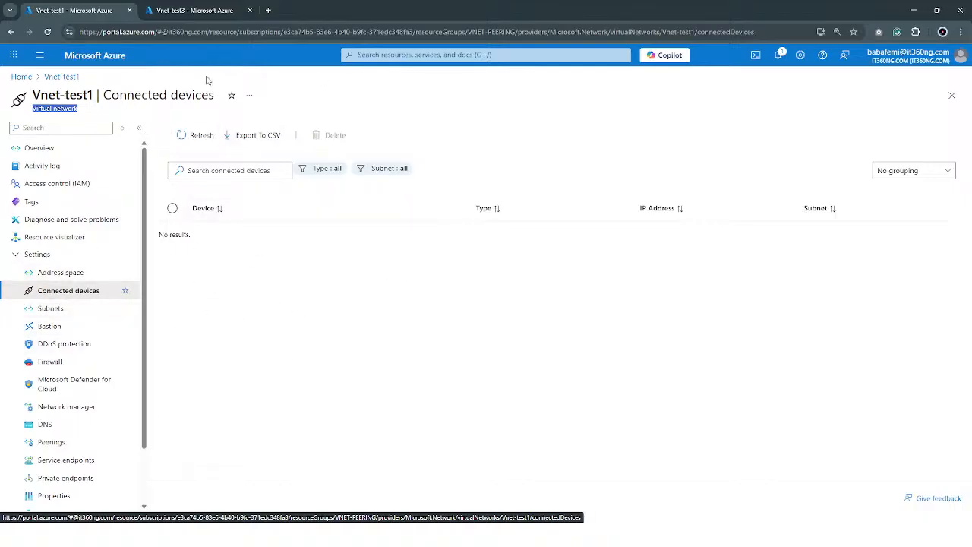
click(232, 11)
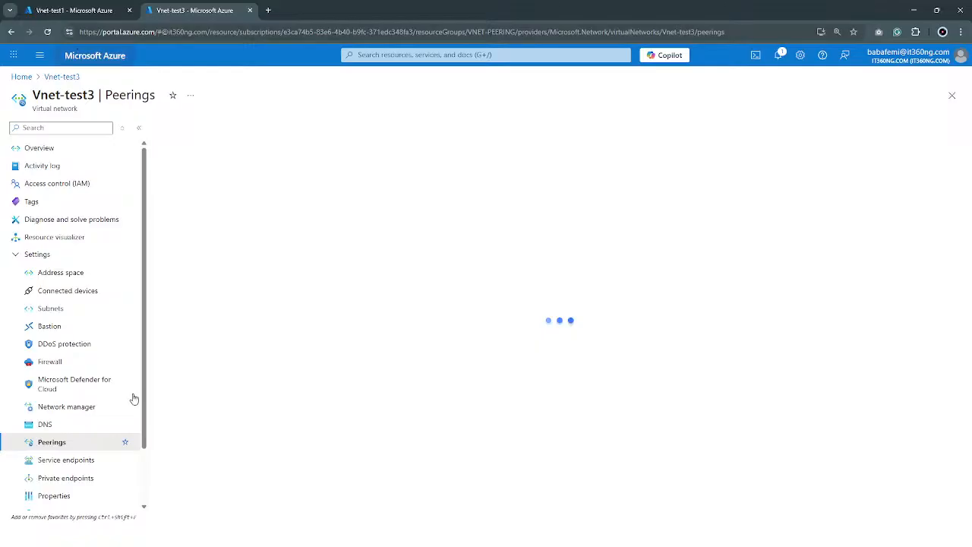
click(87, 423)
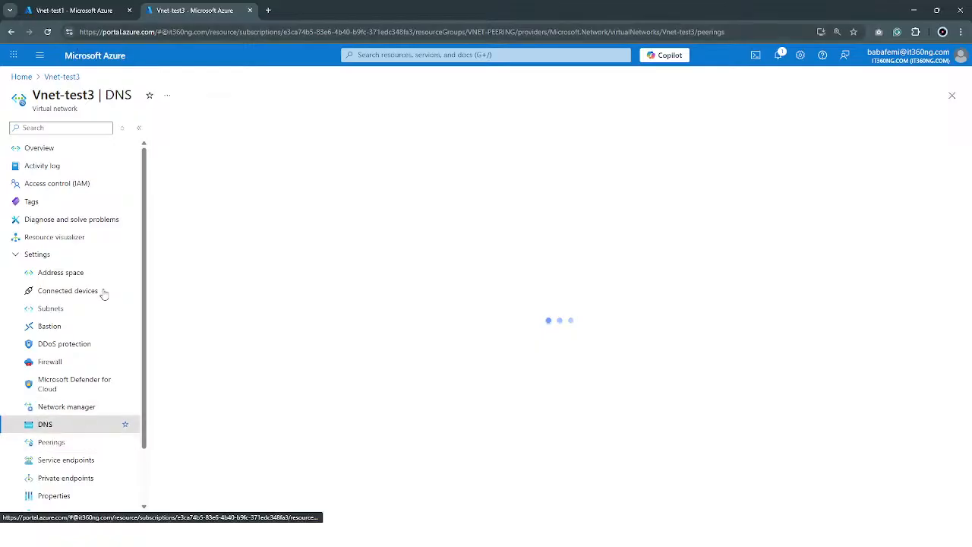
click(114, 11)
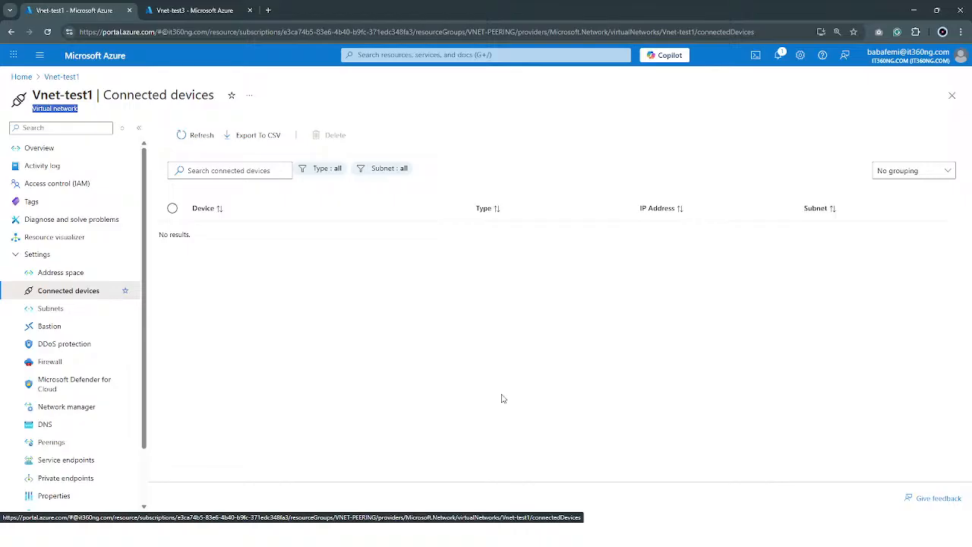
Open Vnet-test1's subnets page and reload it, and show Vnet-test3's subnets in the other browser tab
click(82, 312)
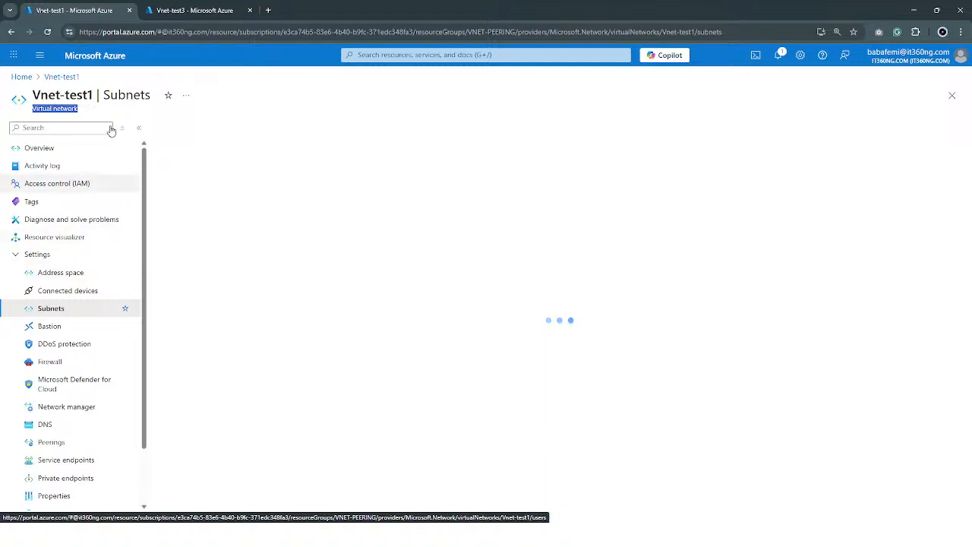
click(47, 31)
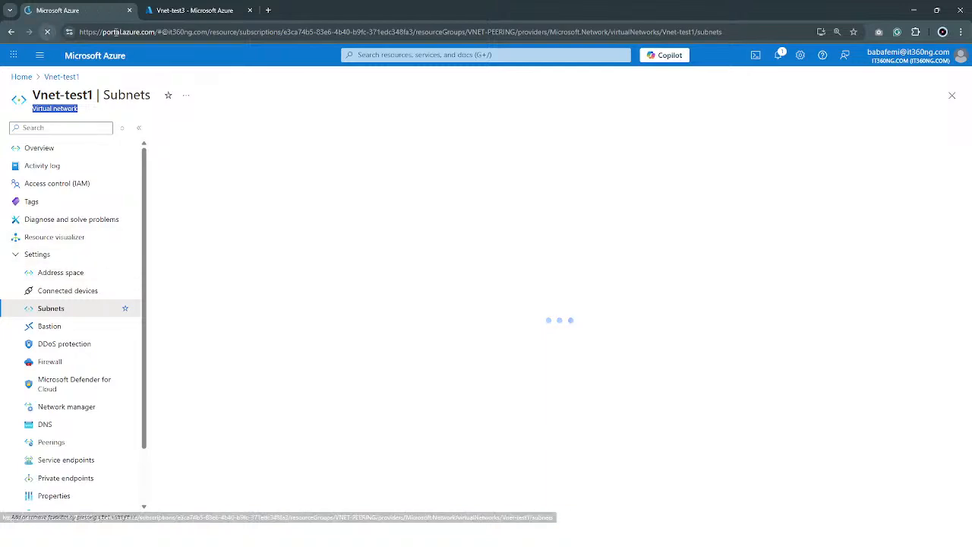
click(198, 16)
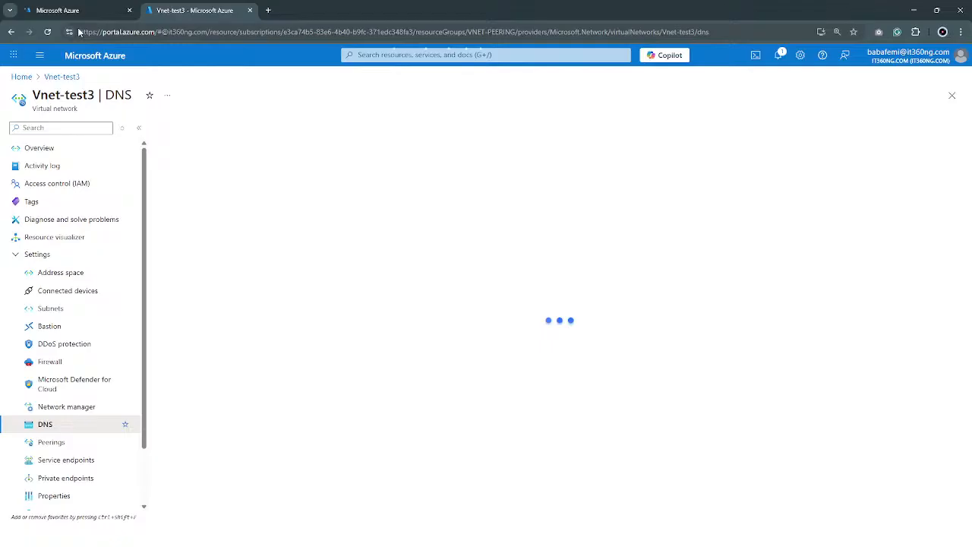
click(69, 314)
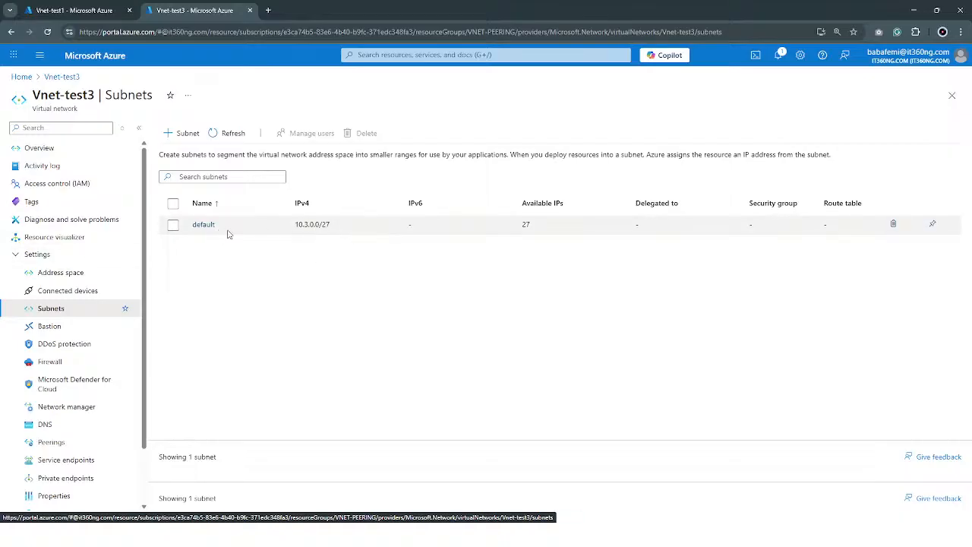
Start adding a subnet to Vnet-test3 and show the available subnet purpose options
click(187, 135)
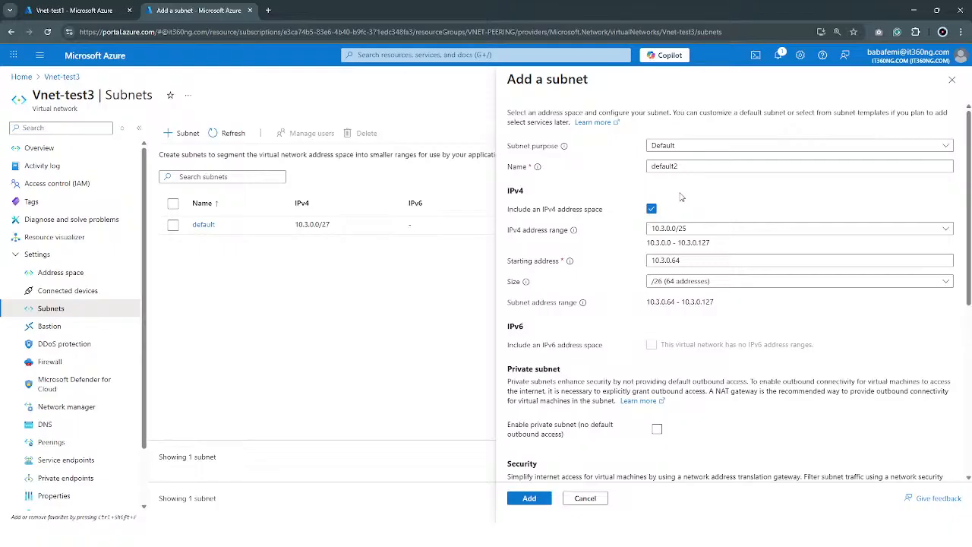
click(680, 147)
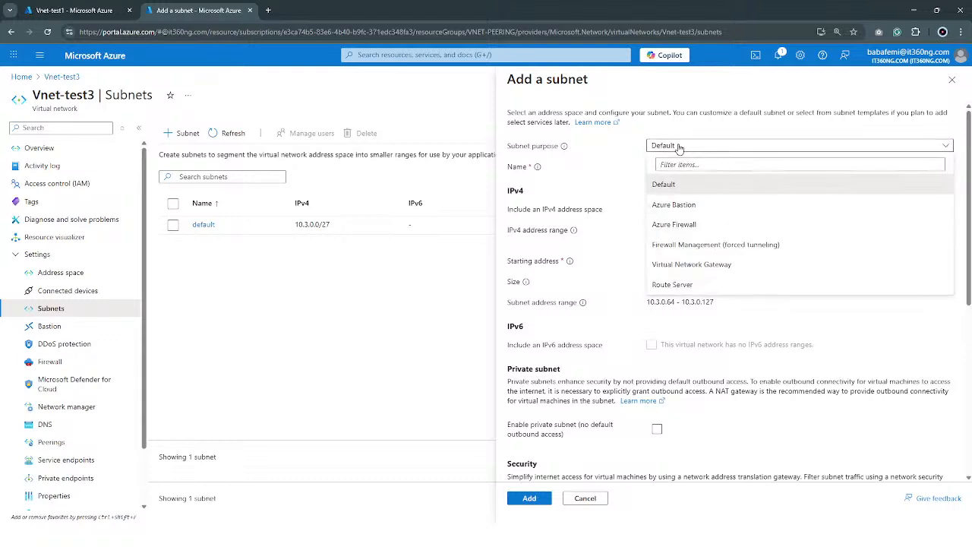
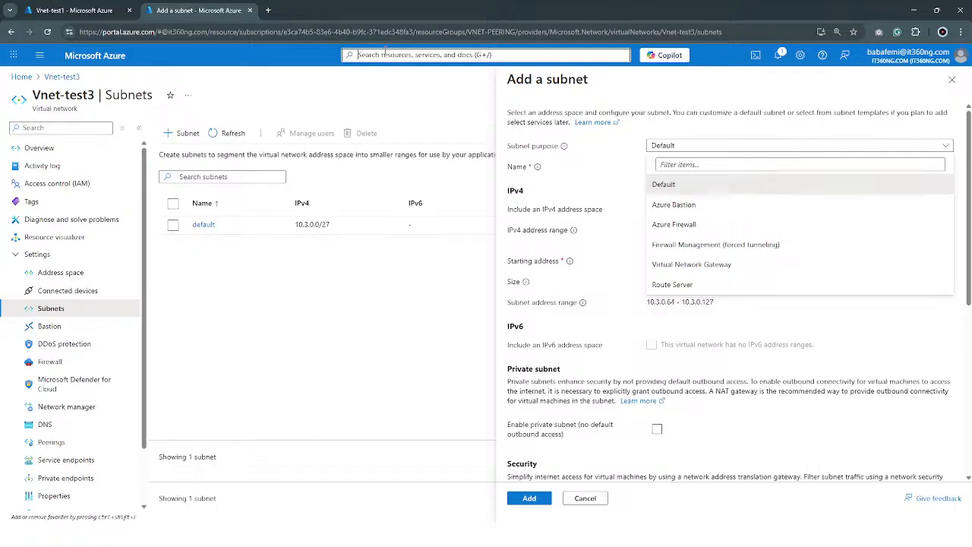
Search the portal for route and open the Route tables service
text(r)
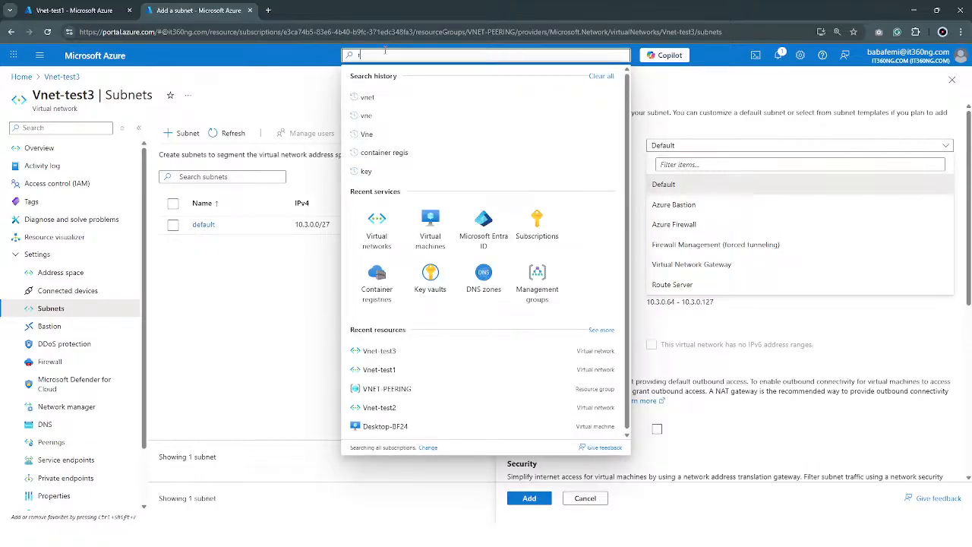
text(oute)
key(BackSpace)
key(BackSpace)
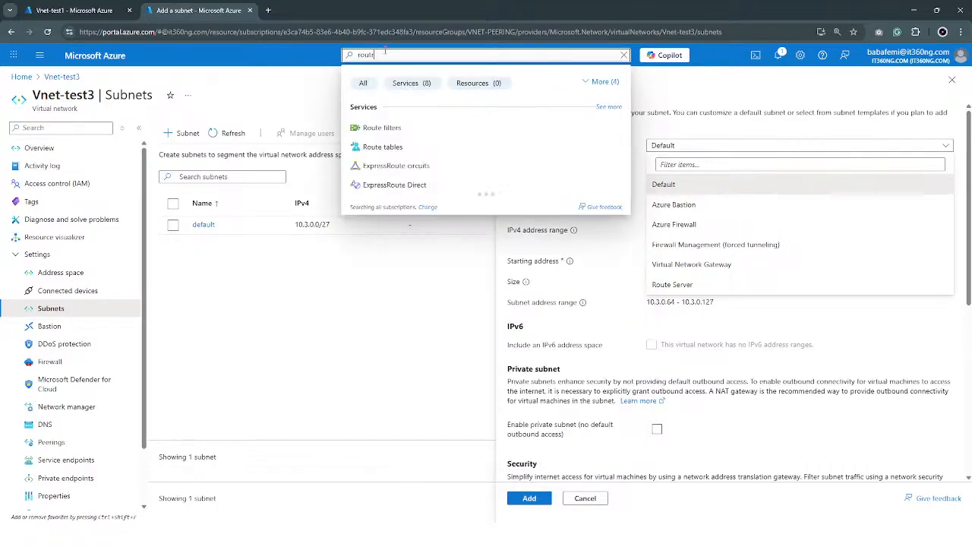
text(e)
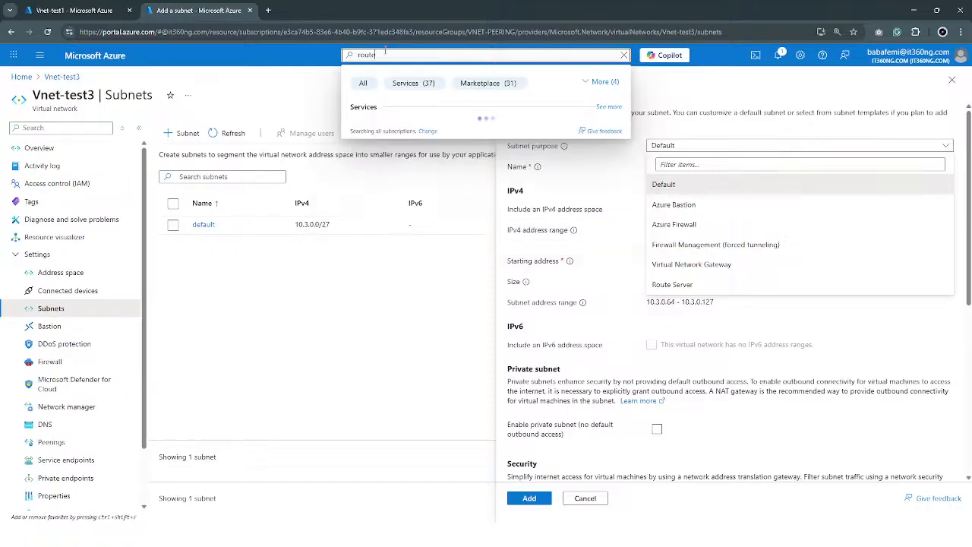
click(389, 129)
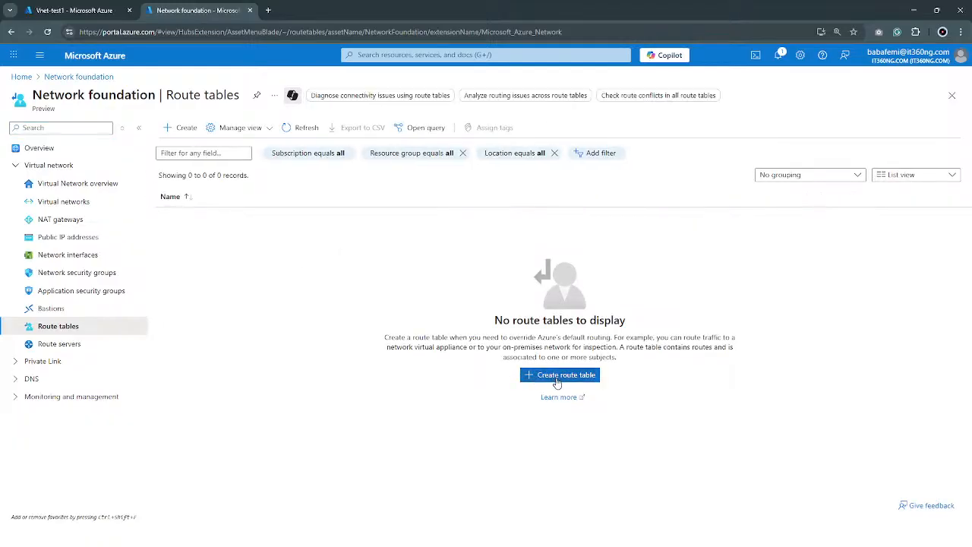
Start creating a route table in the VNET-PEERING resource group
click(560, 377)
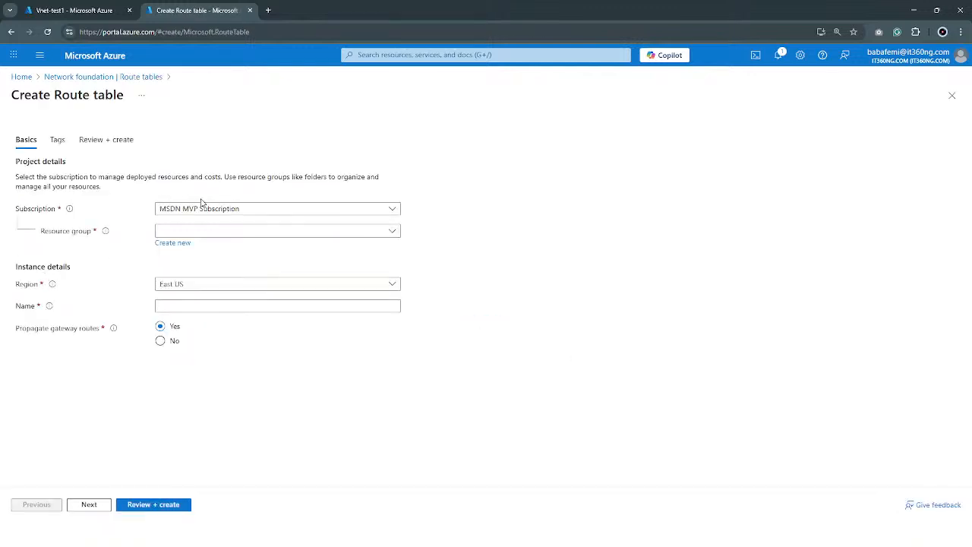
click(235, 232)
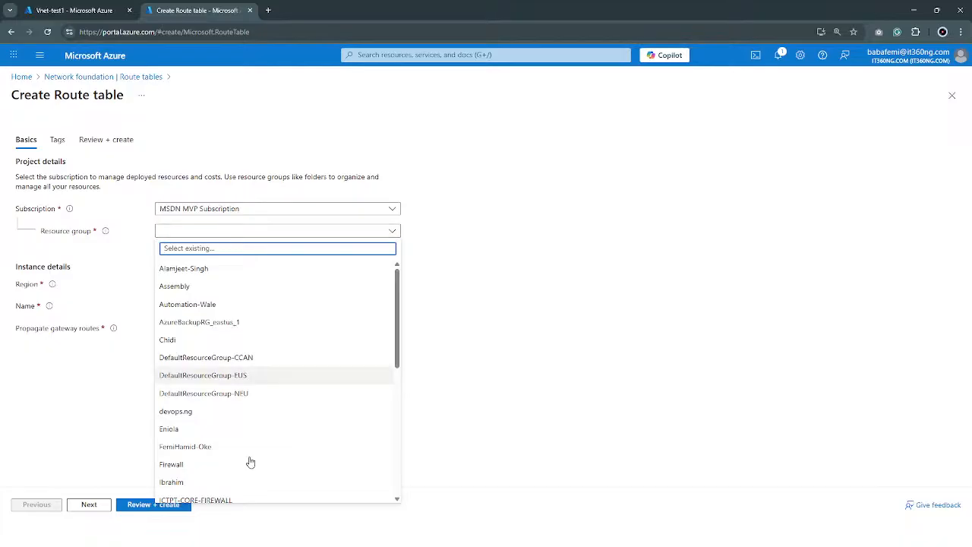
scroll(250, 462, down, 8)
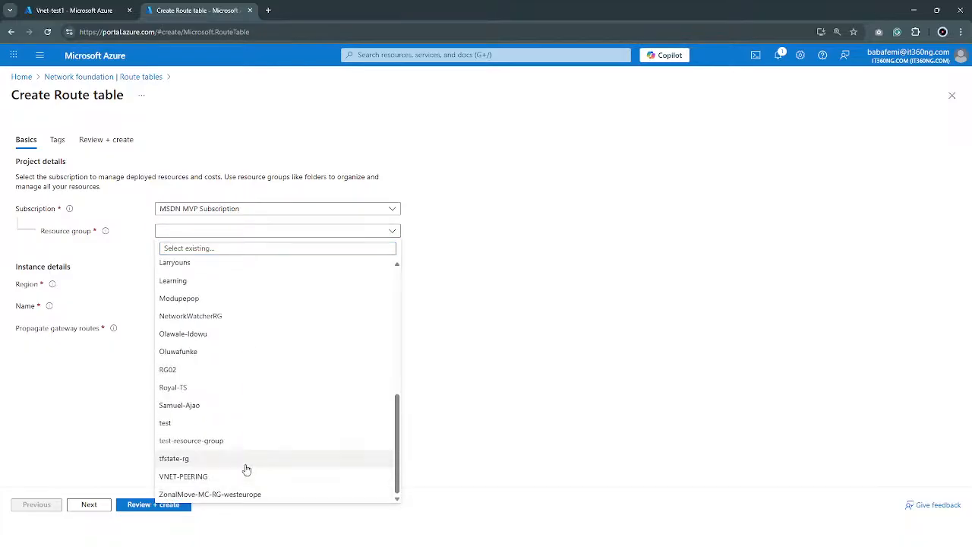
click(246, 476)
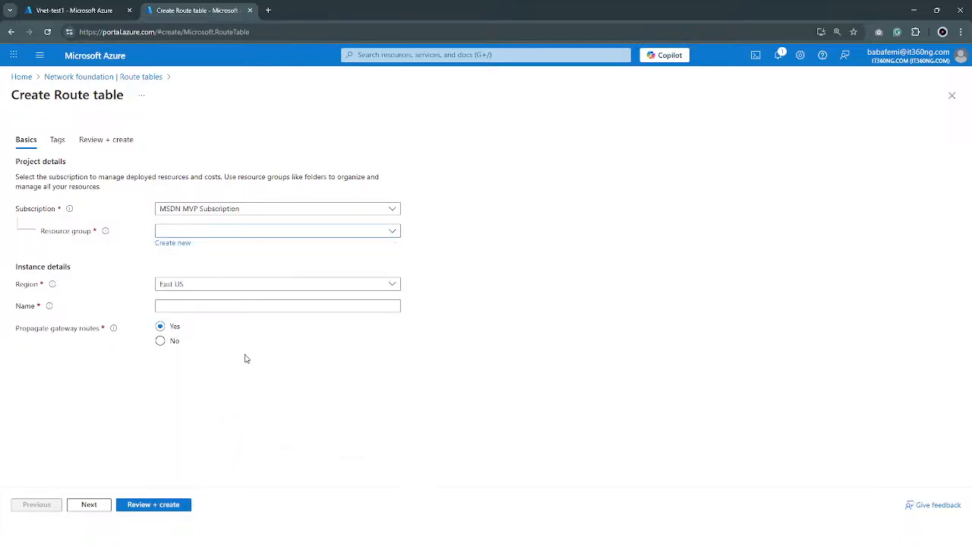
click(224, 285)
Name the route table test, review its settings and create it
click(219, 306)
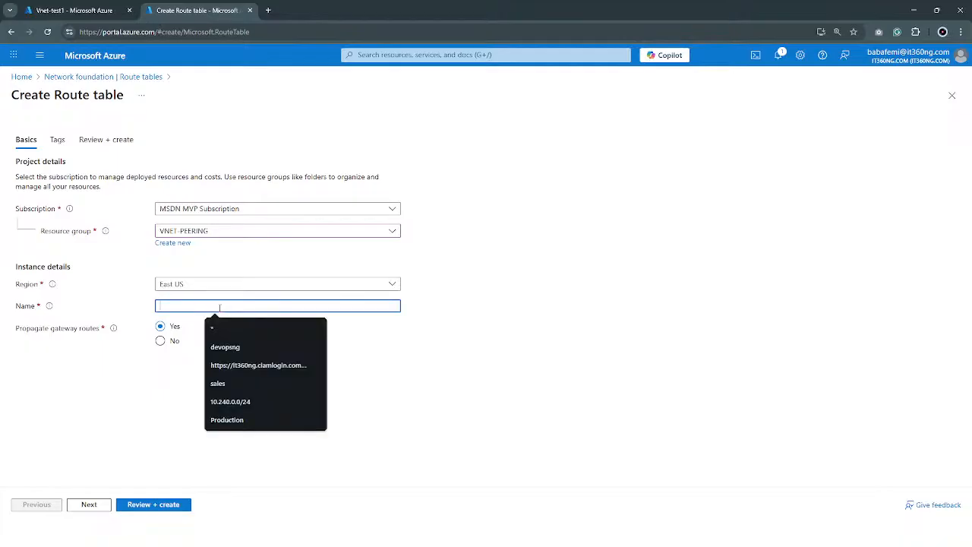
text(twl)
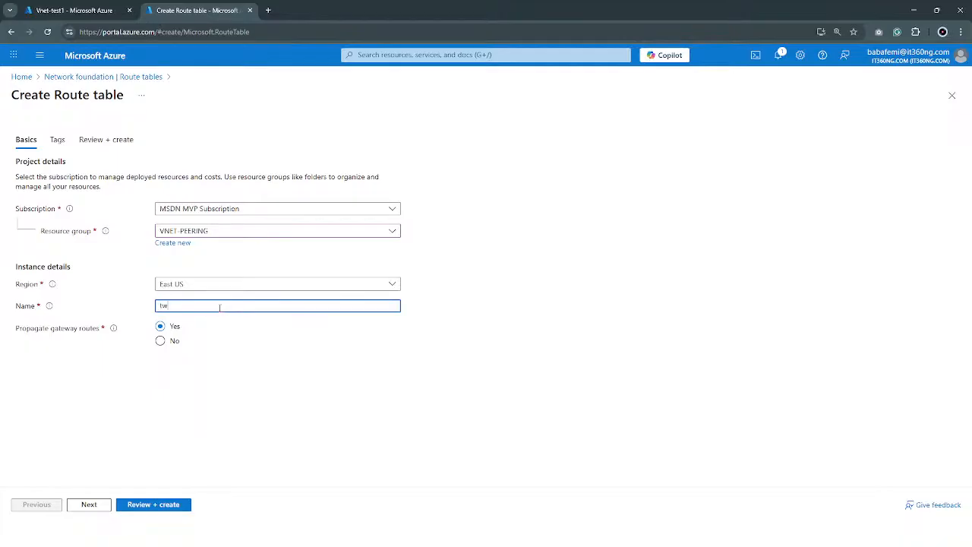
key(BackSpace)
key(BackSpace)
key(BackSpace)
text(tests)
click(150, 505)
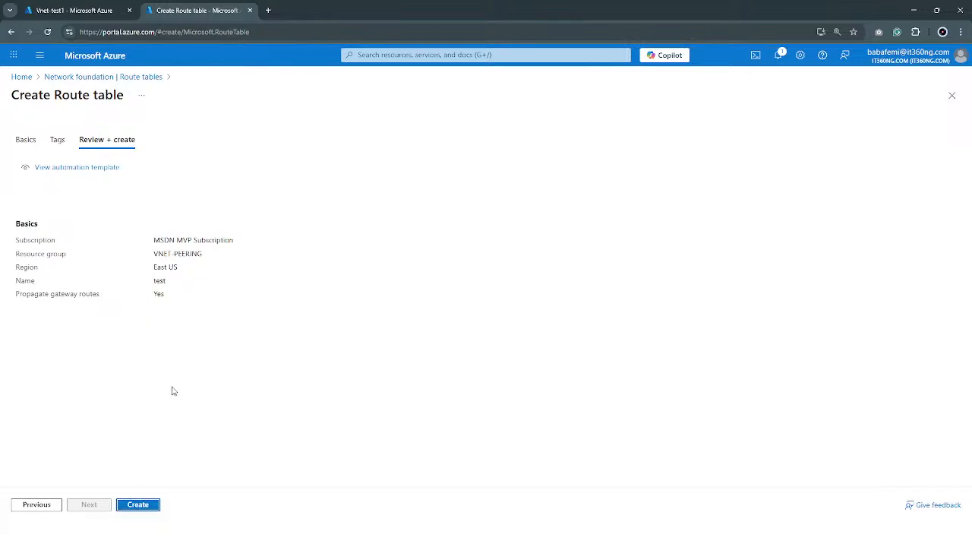
drag(186, 298, 35, 295)
click(154, 505)
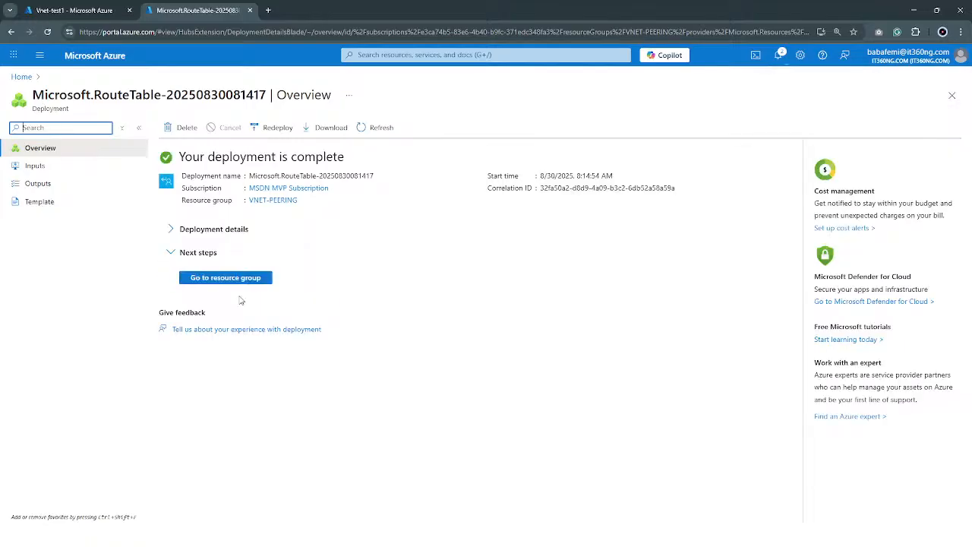
Go to the VNET-PEERING resource group, refresh its resource list and open the test route table
click(215, 278)
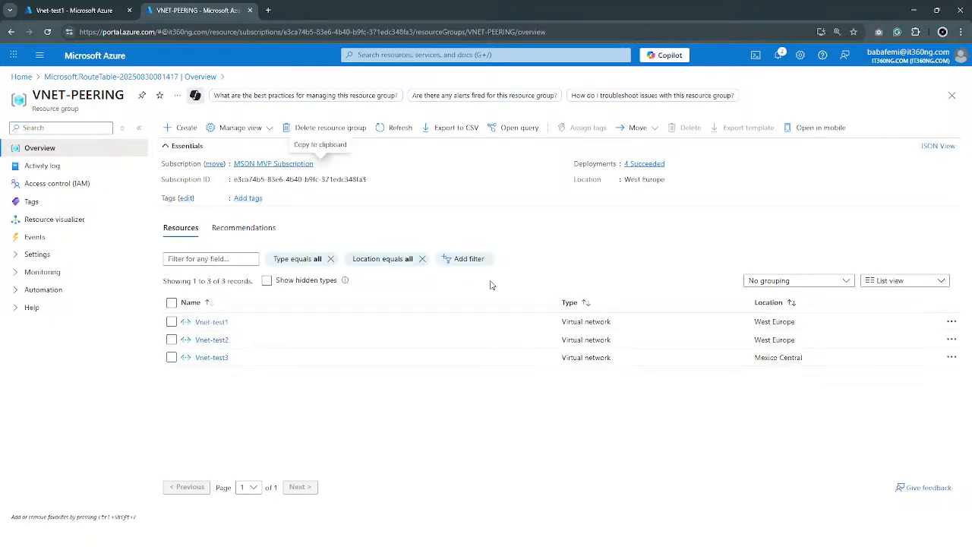
click(403, 129)
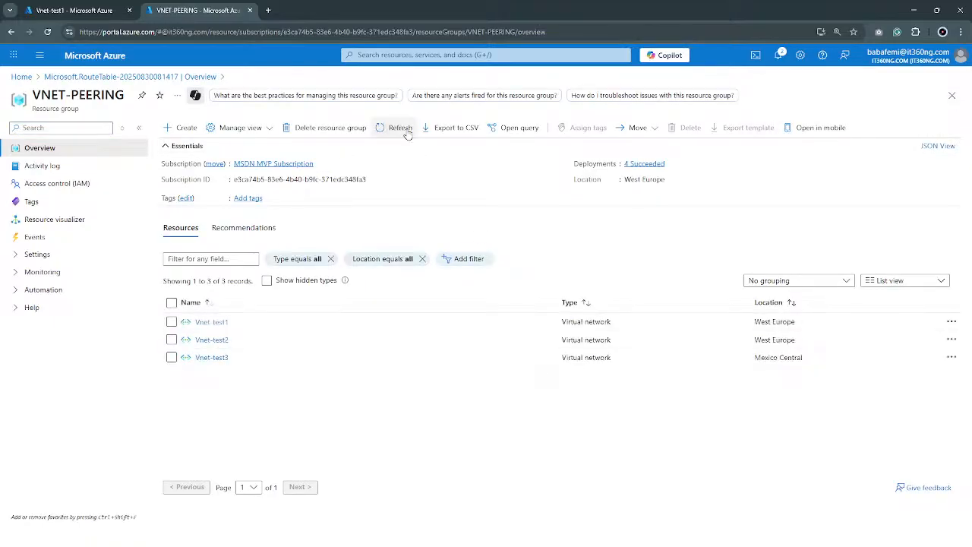
click(403, 129)
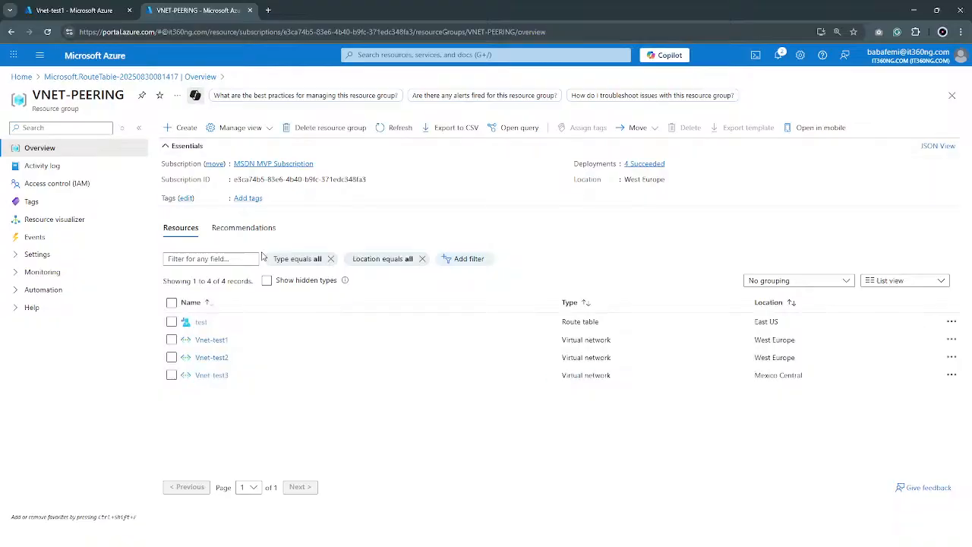
click(201, 323)
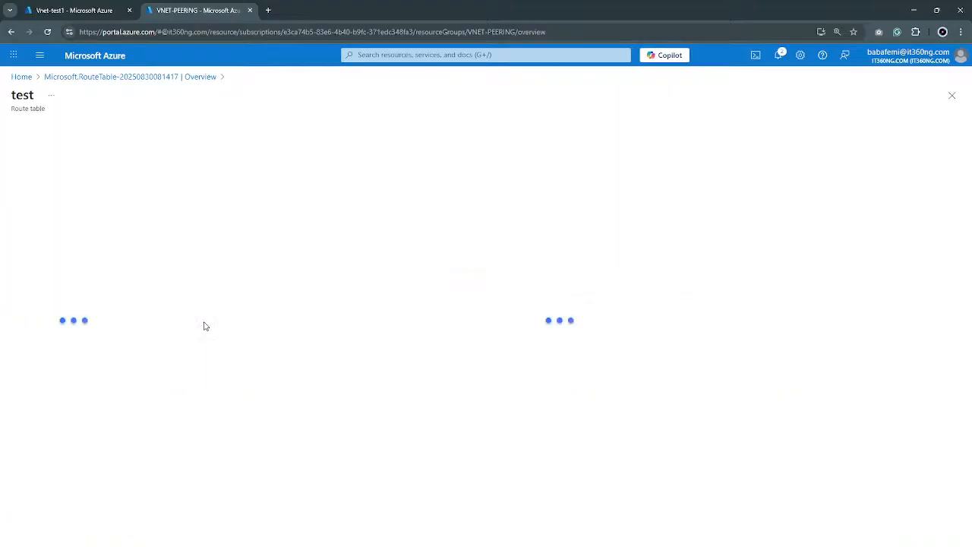
Start adding a route named test to the route table, with IP Addresses as the destination type
click(19, 256)
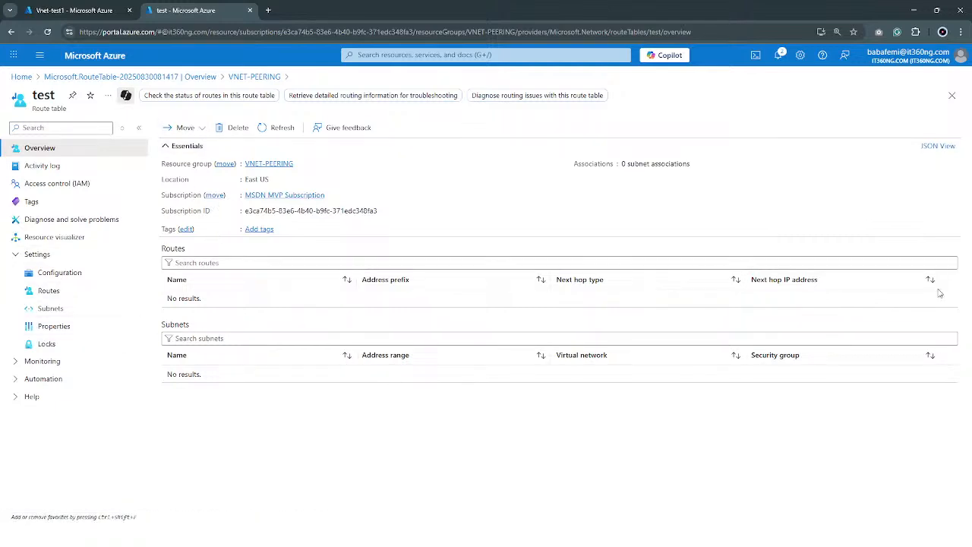
click(46, 290)
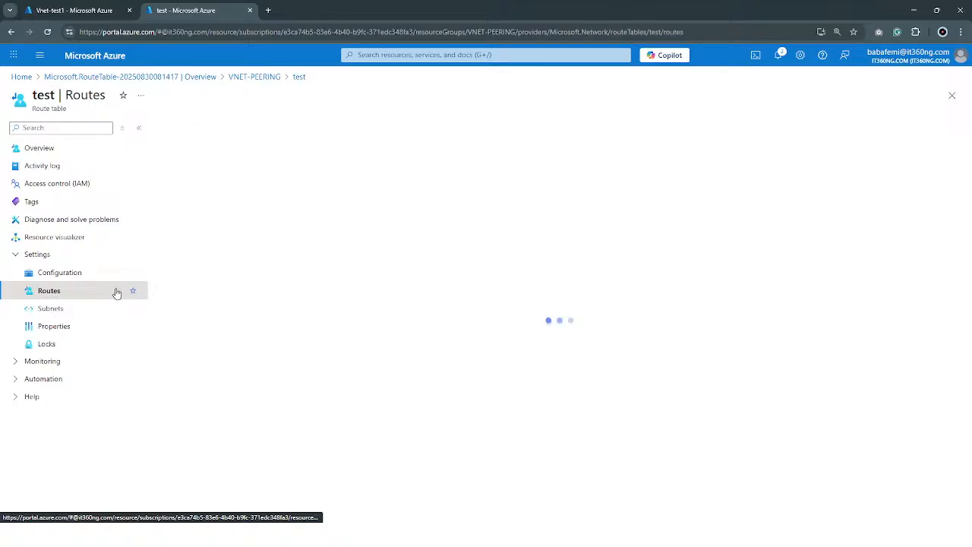
click(177, 128)
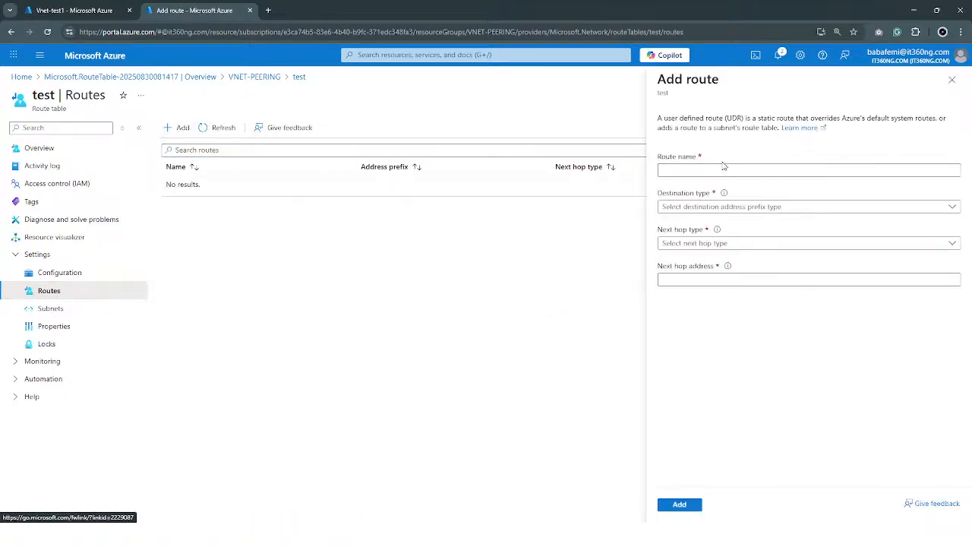
click(707, 171)
click(707, 171)
text(tets)
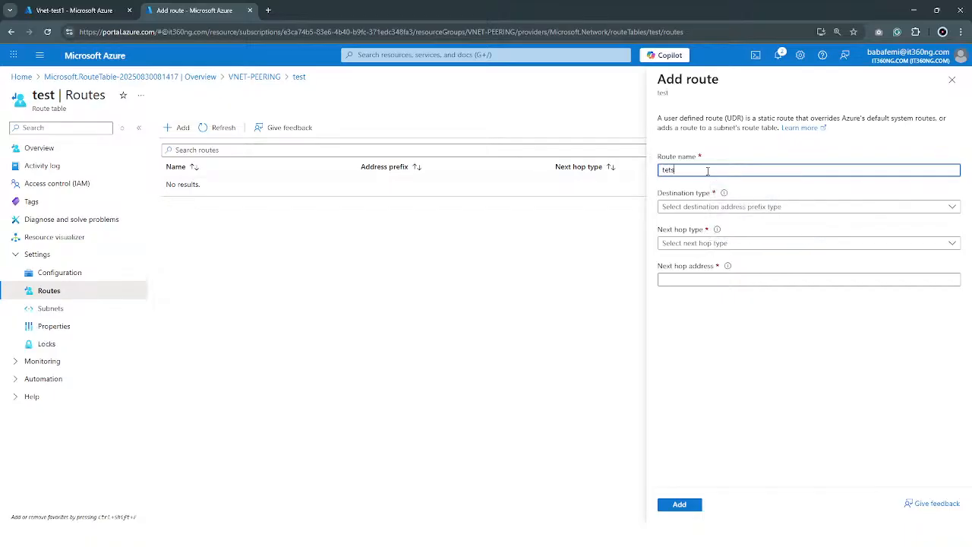
key(BackSpace)
text(st)
click(751, 208)
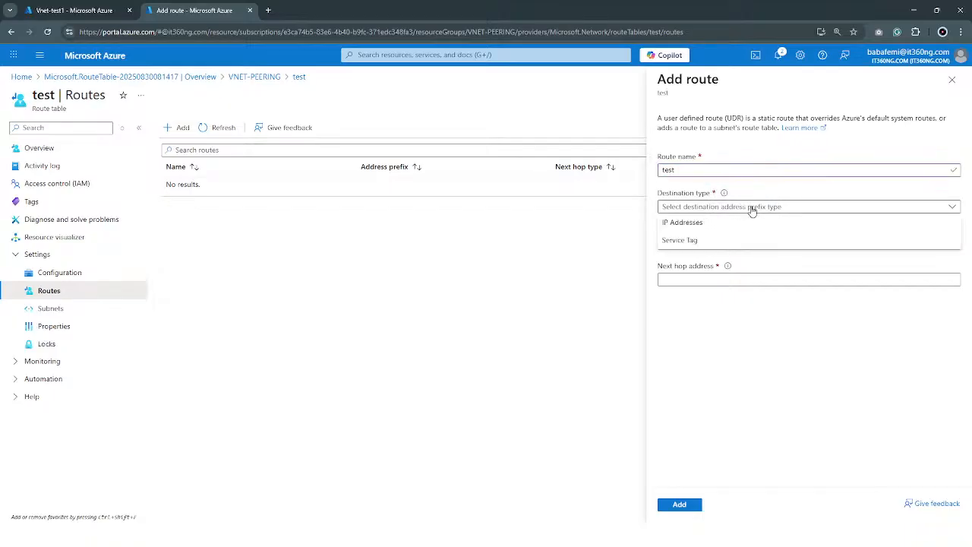
click(747, 225)
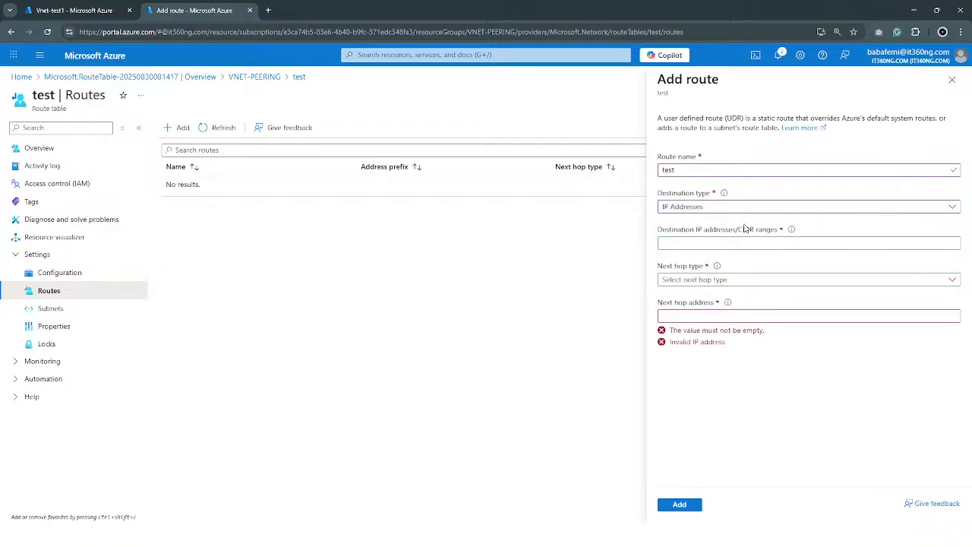
Enter 10.0.1.15/16 as the route's destination IP range
click(750, 245)
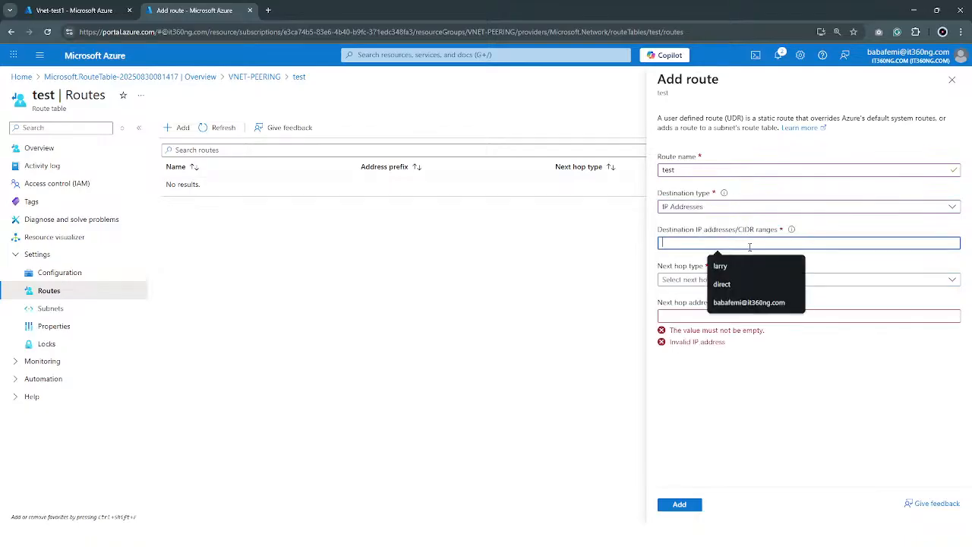
text(10)
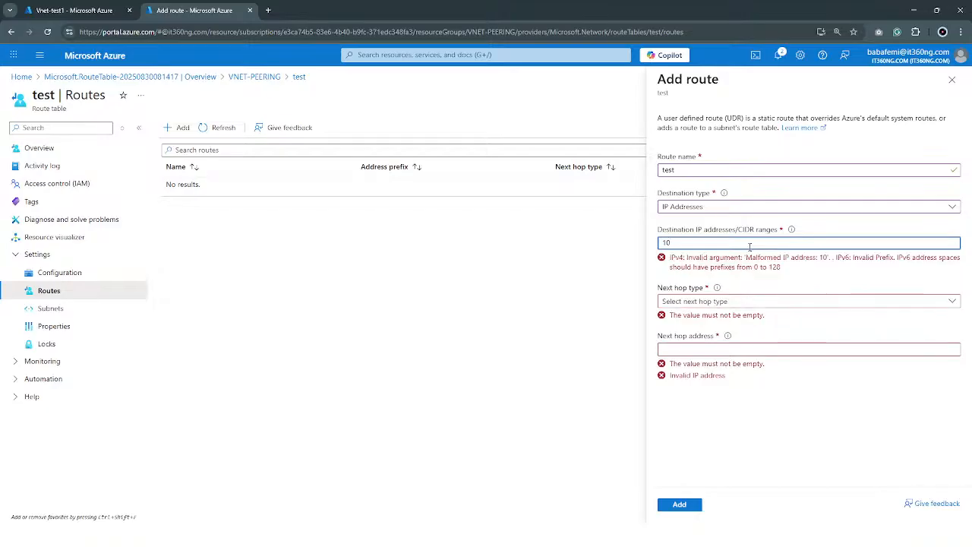
text(.0.)
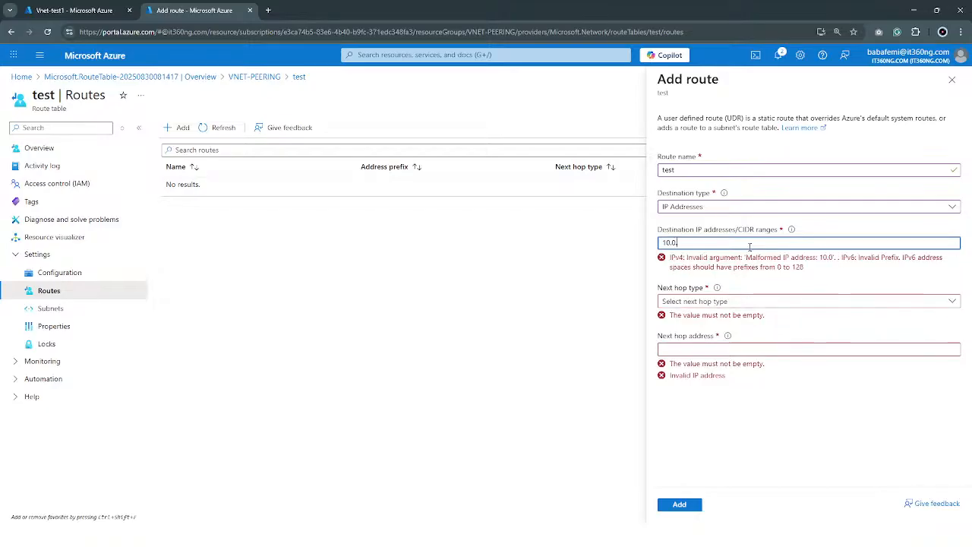
text(1.15)
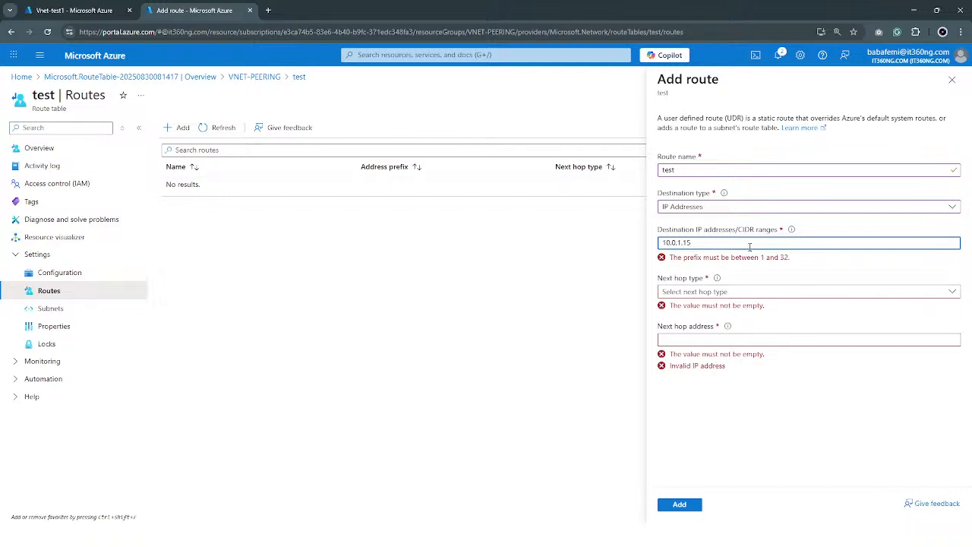
text(/16)
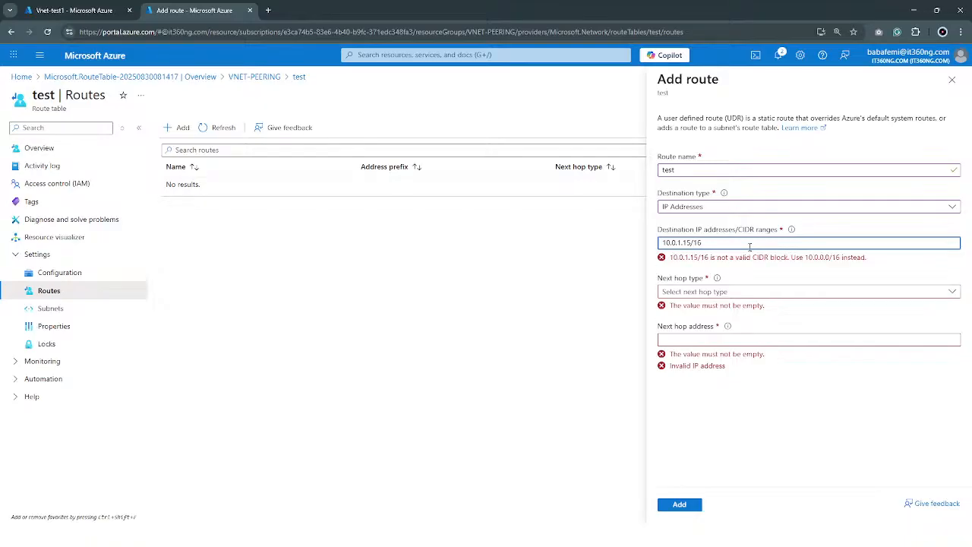
Change the route's destination IP range to 10.1.1.0/16
key(Left)
key(Left)
key(Left)
key(BackSpace)
key(BackSpace)
key(BackSpace)
key(BackSpace)
key(BackSpace)
key(BackSpace)
key(BackSpace)
text(.1)
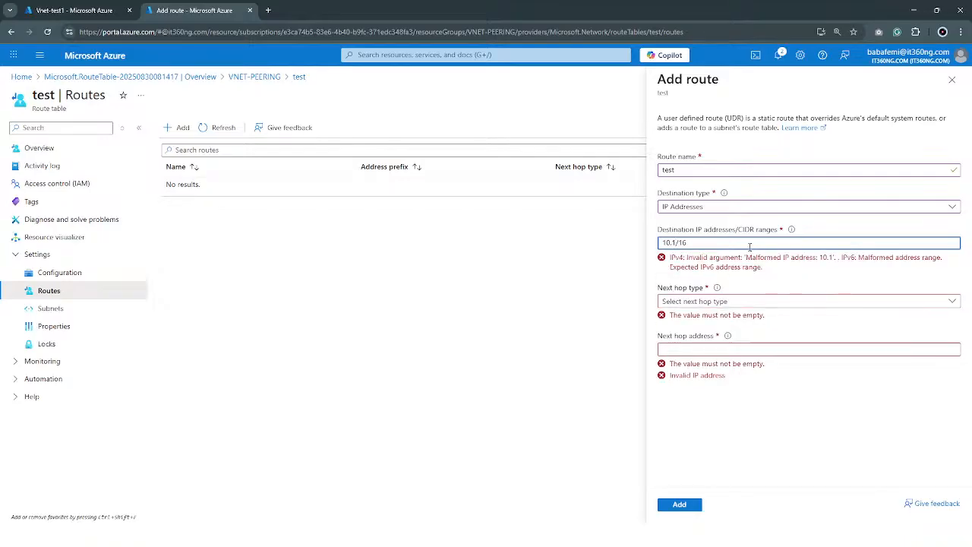
text(.1)
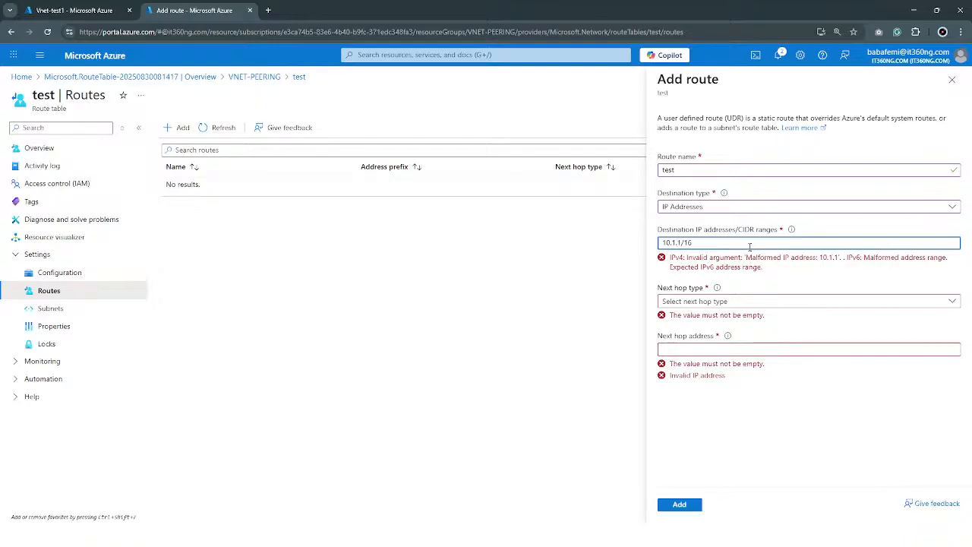
text(.0)
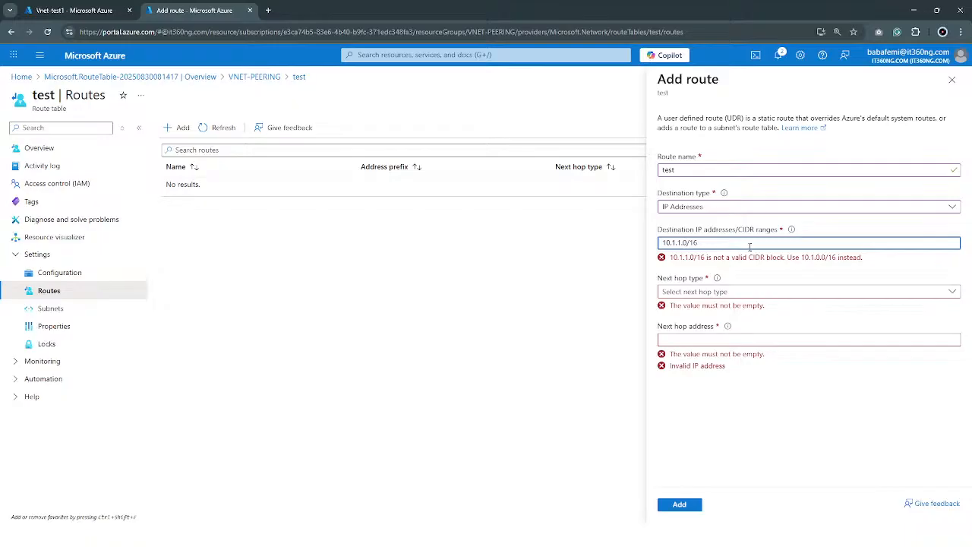
Correct the route's destination IP range to 10.1.0.0/16
key(BackSpace)
key(BackSpace)
key(BackSpace)
key(BackSpace)
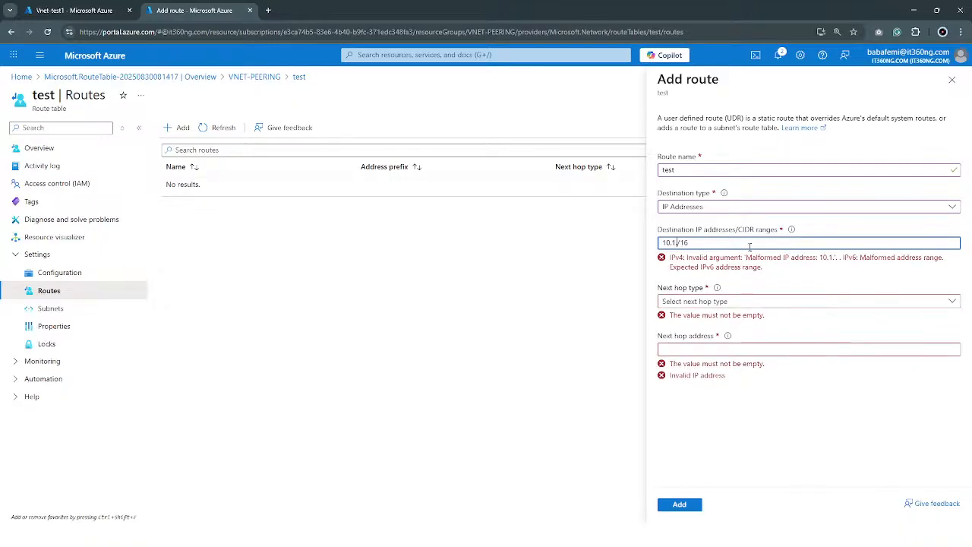
text(0.0)
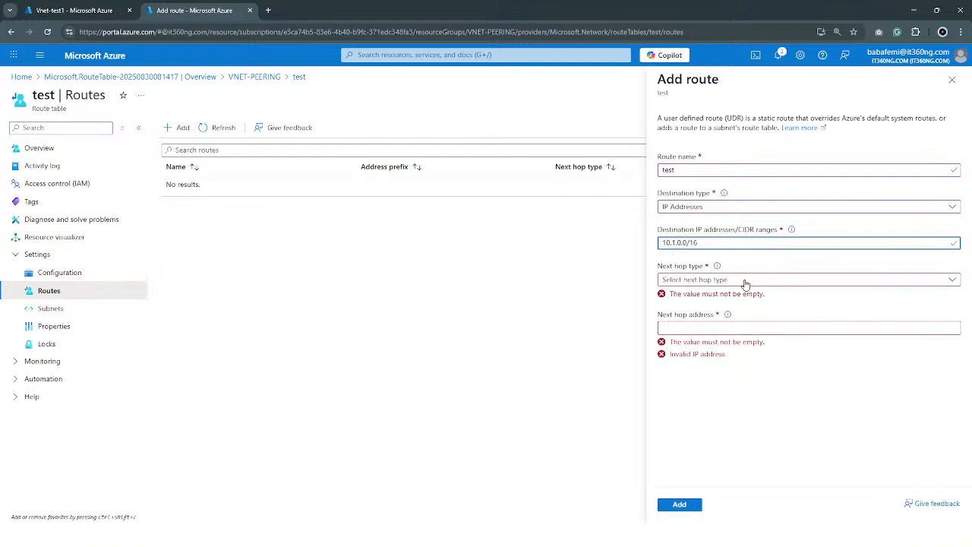
Try Virtual network, Virtual network gateway and Internet in turn as the route's next hop type
click(745, 283)
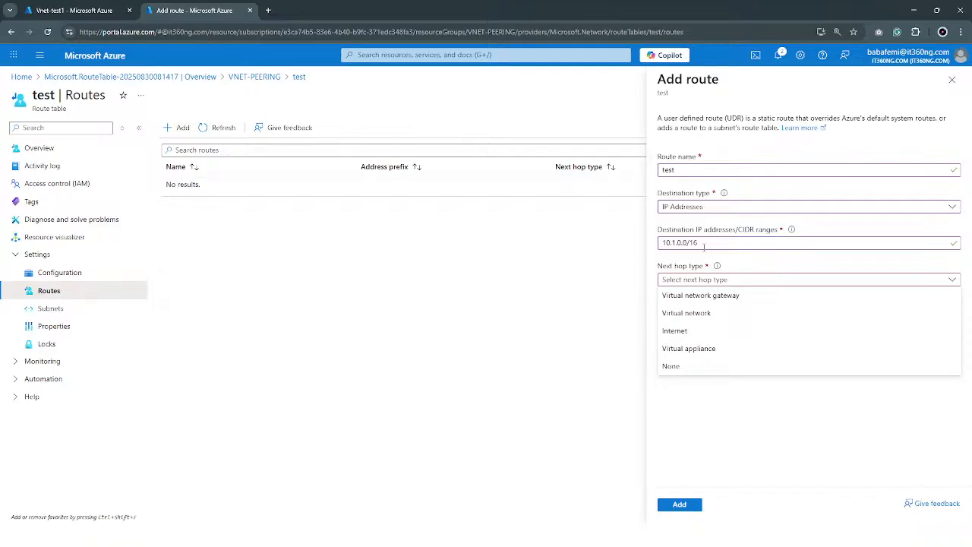
click(709, 317)
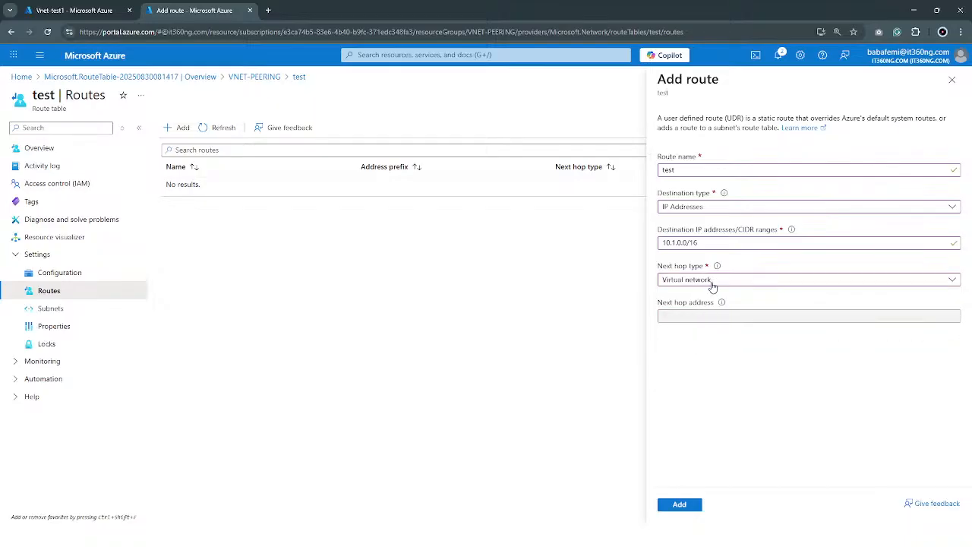
click(712, 283)
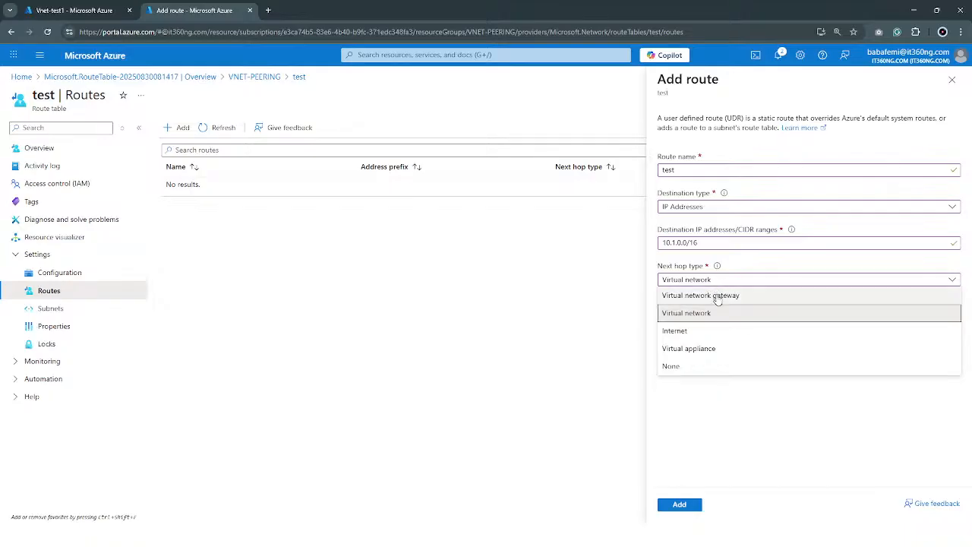
click(718, 298)
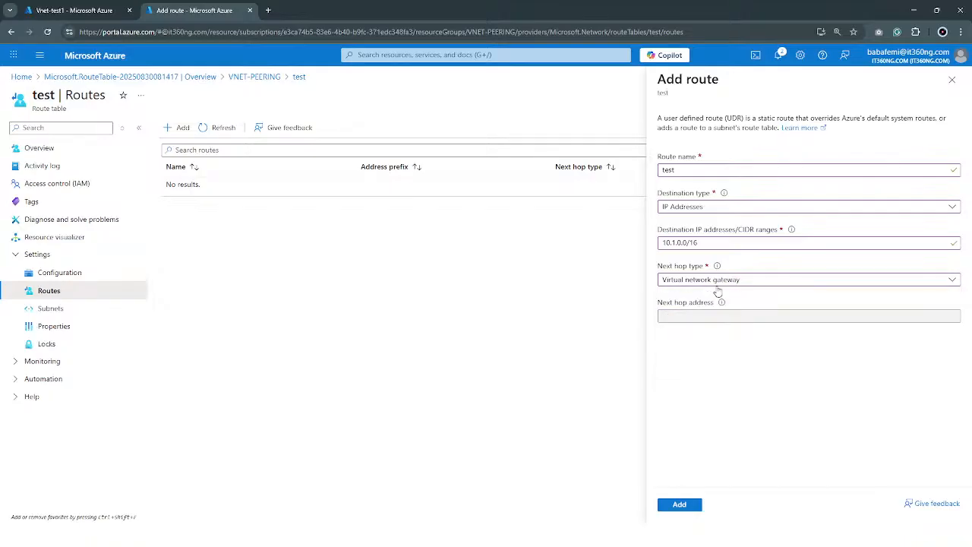
click(715, 283)
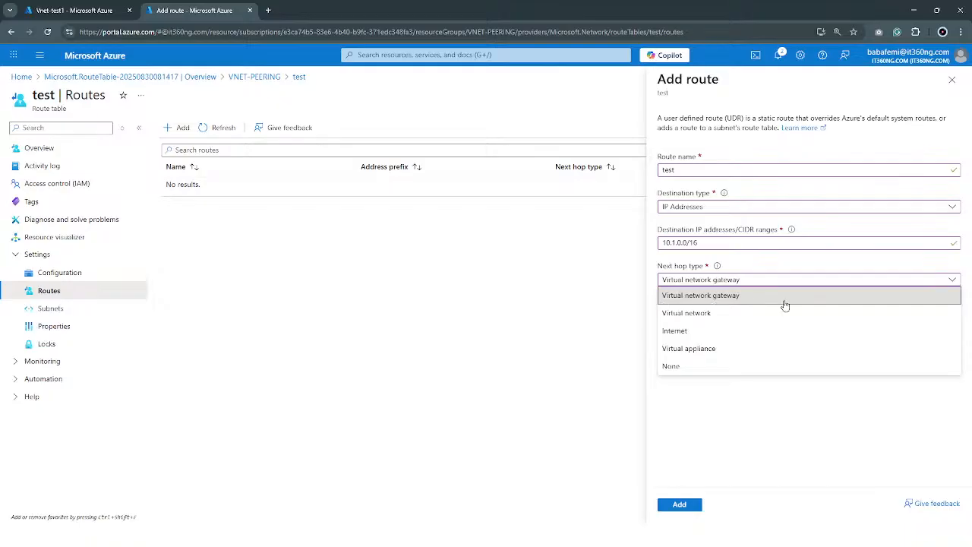
click(693, 331)
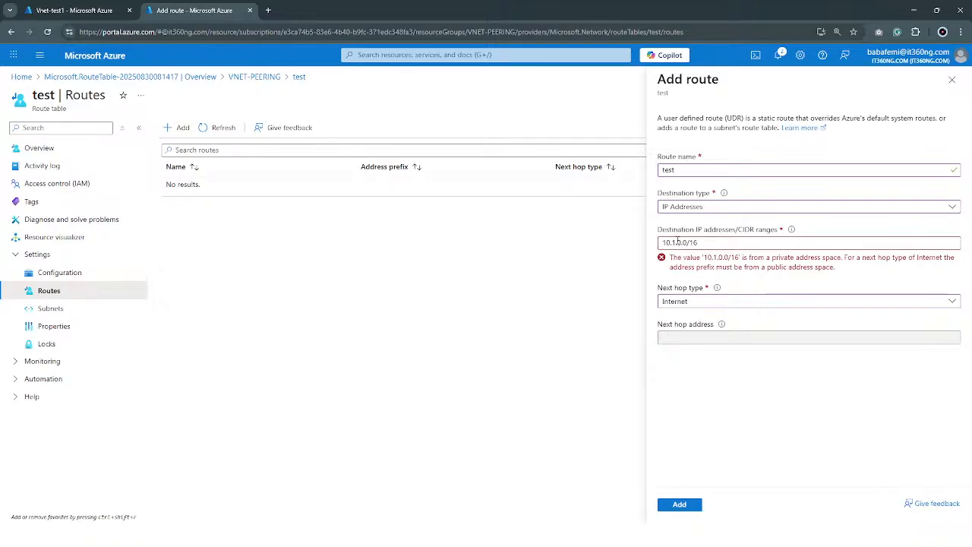
Try 192.1.0.0/16 as the route's destination IP range, and restore it to 10.1.0.0/16
drag(672, 242, 640, 243)
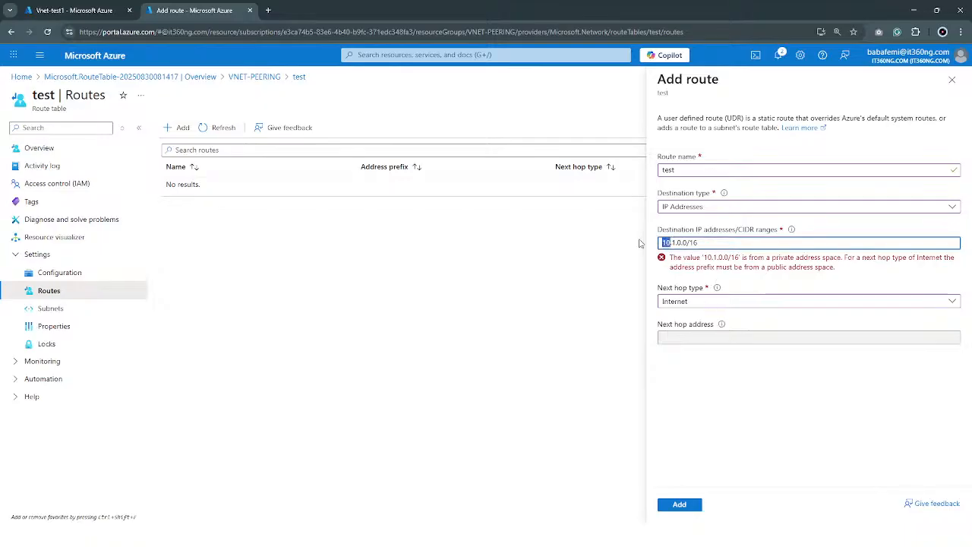
text(192)
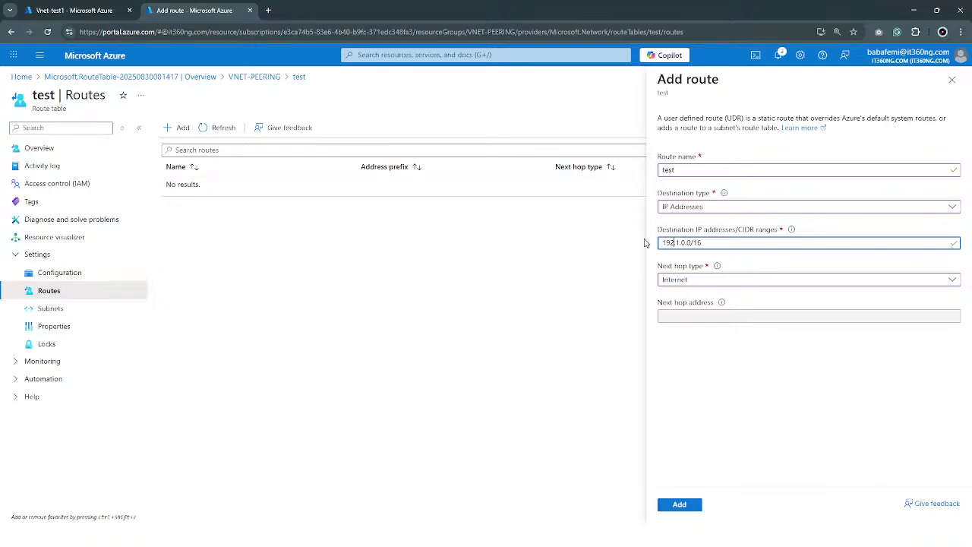
key(BackSpace)
key(BackSpace)
text(0)
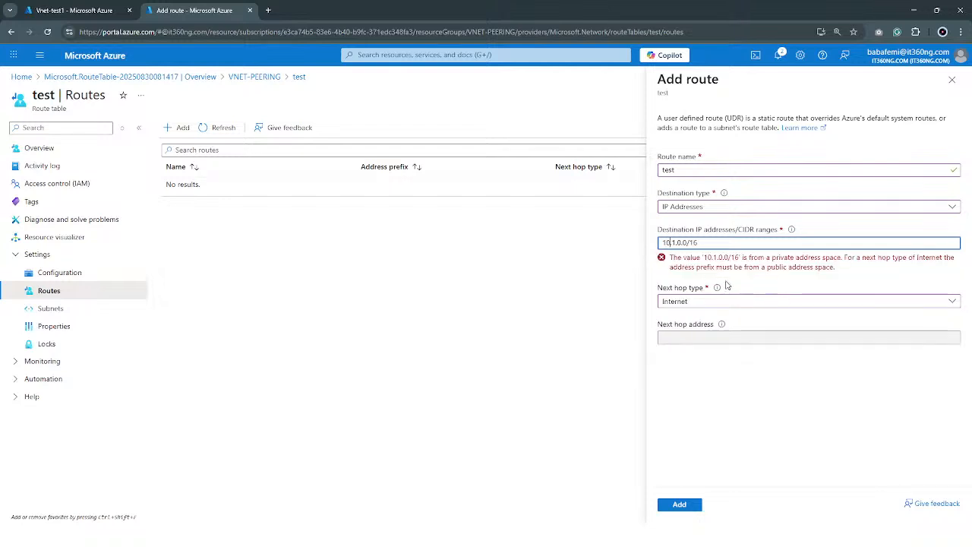
Set the route's next hop type to Virtual appliance
click(727, 300)
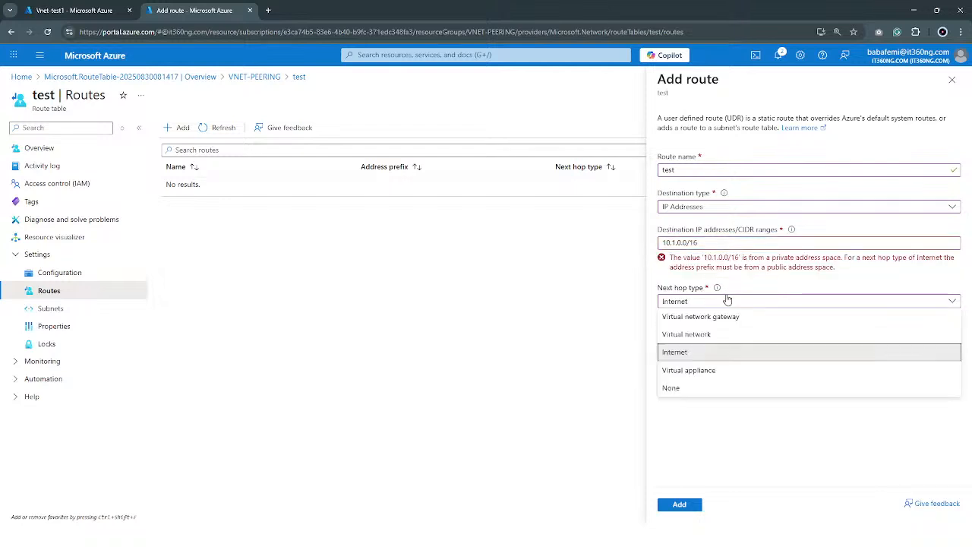
click(718, 372)
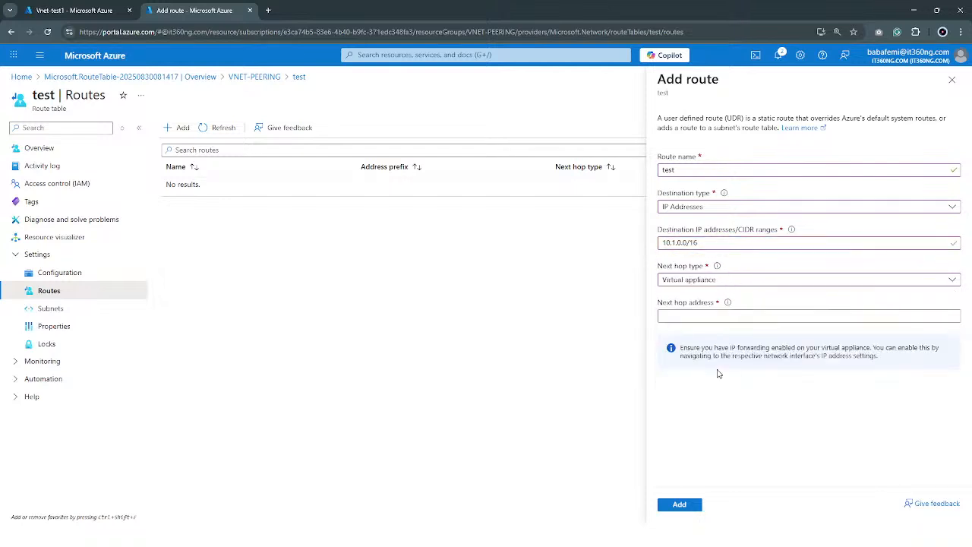
click(705, 316)
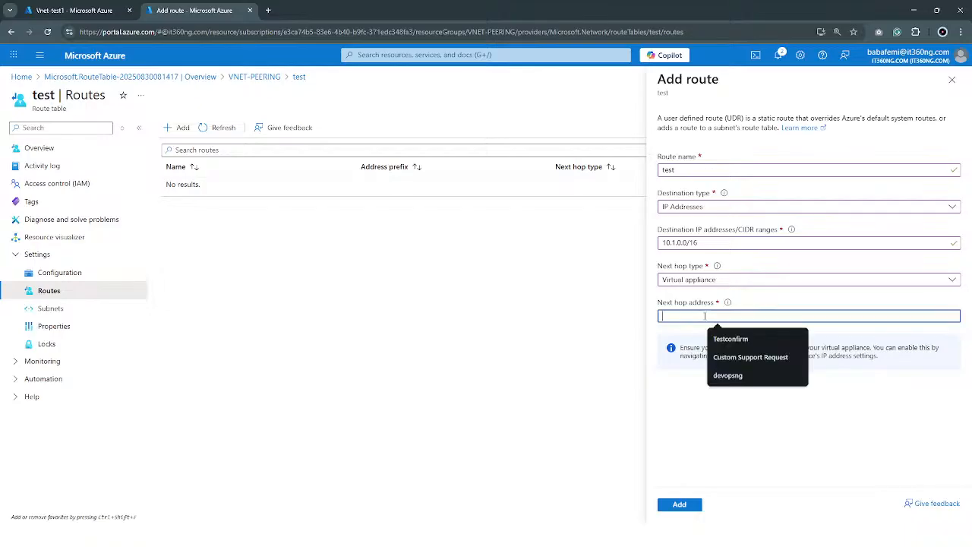
click(705, 452)
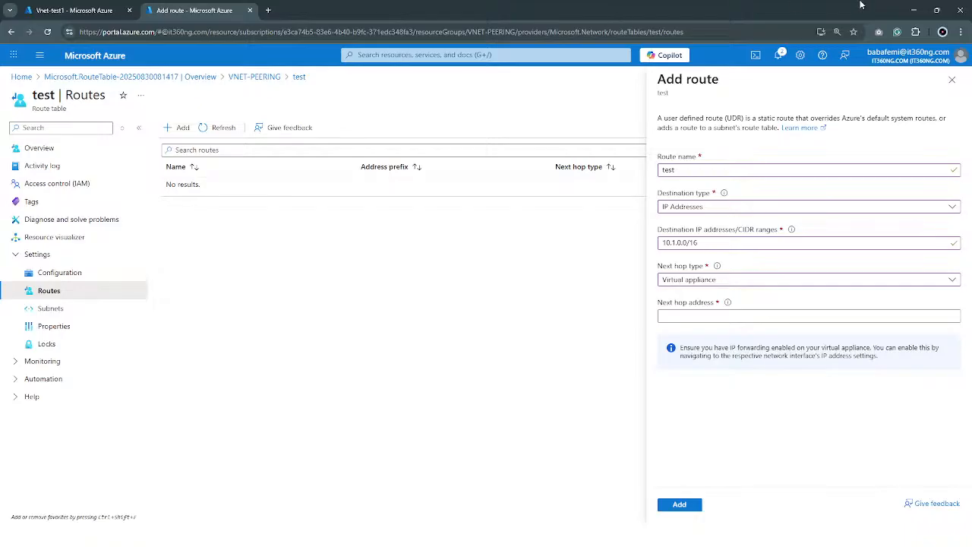
click(912, 13)
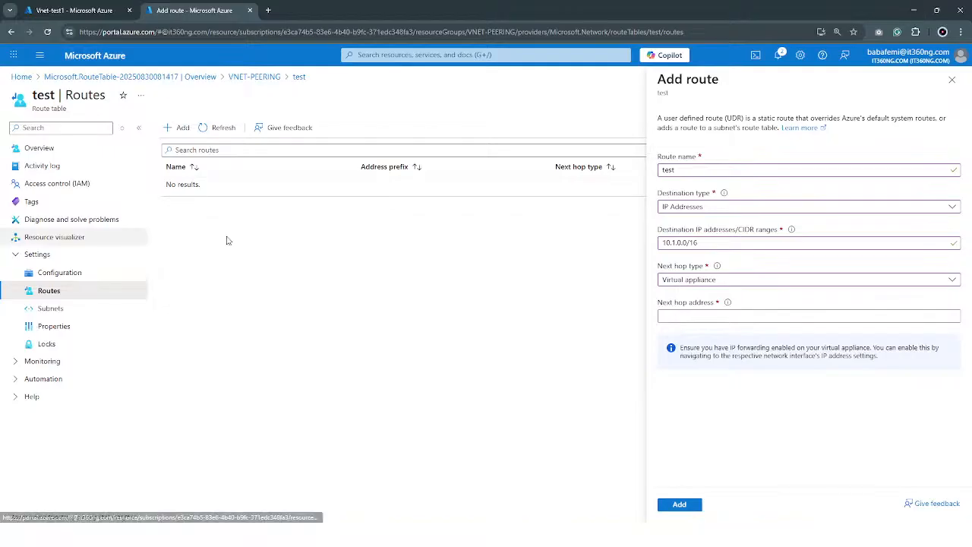
Enter 10.1.1.65 as the next hop address and add the route to the route table
click(661, 317)
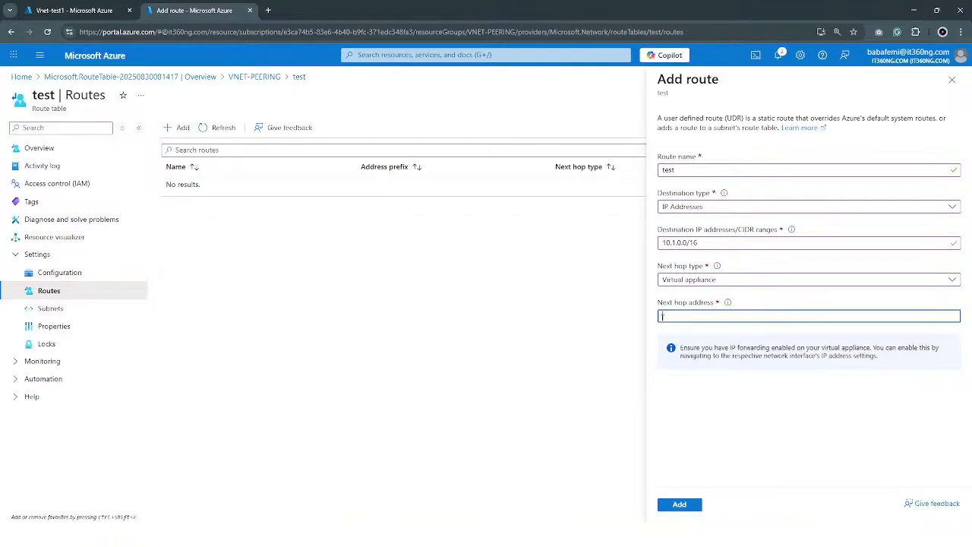
text(10.1.1.)
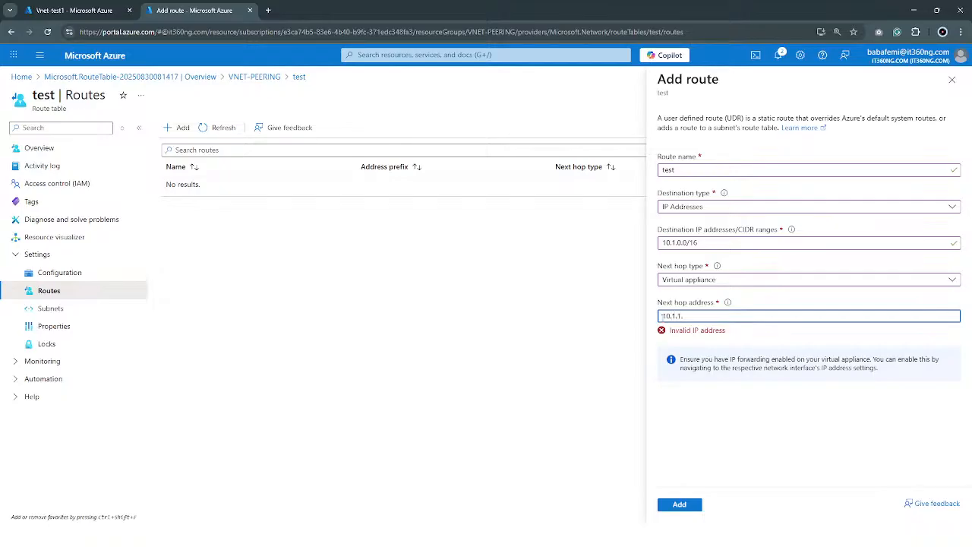
text(65)
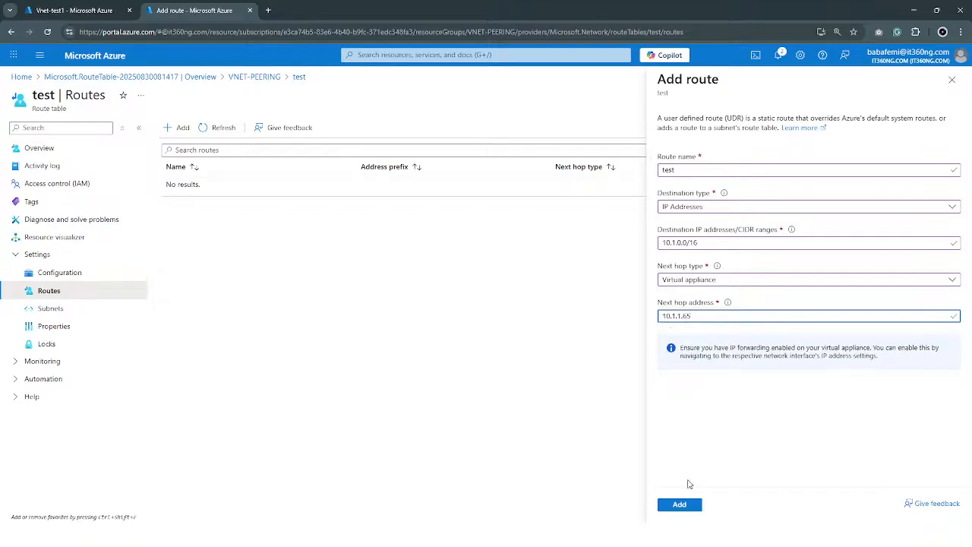
click(688, 505)
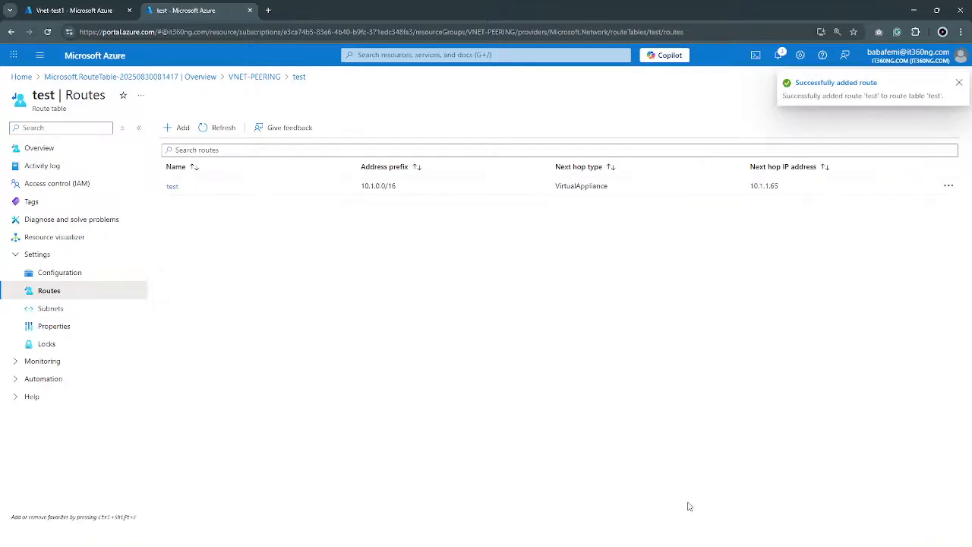
Review the virtual networks offered for associating a subnet with the route table, and return to the presentation slides without associating one
click(51, 308)
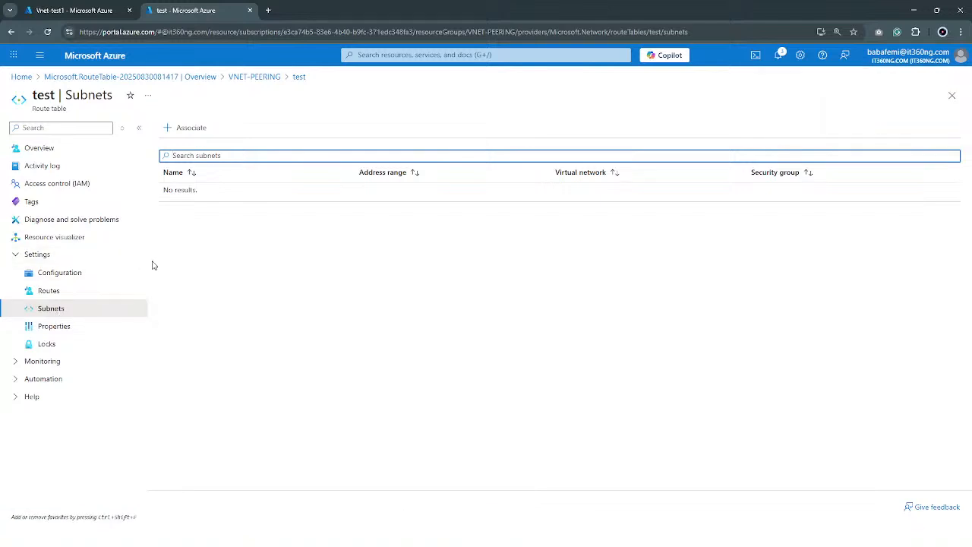
click(194, 128)
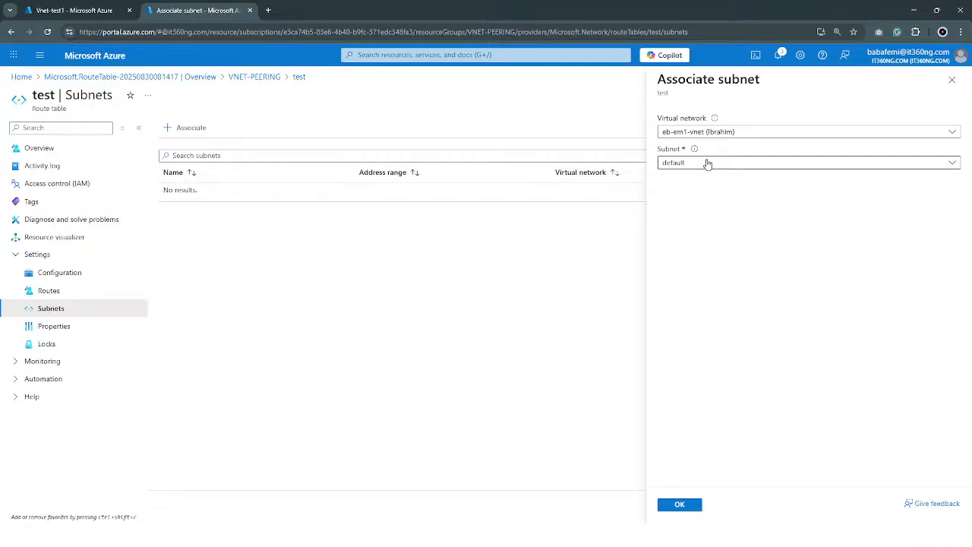
click(692, 132)
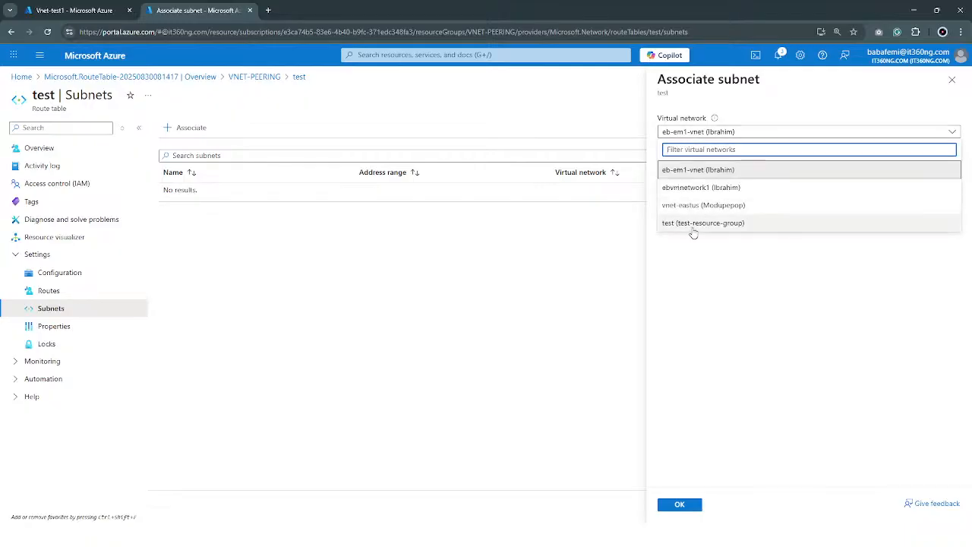
click(739, 298)
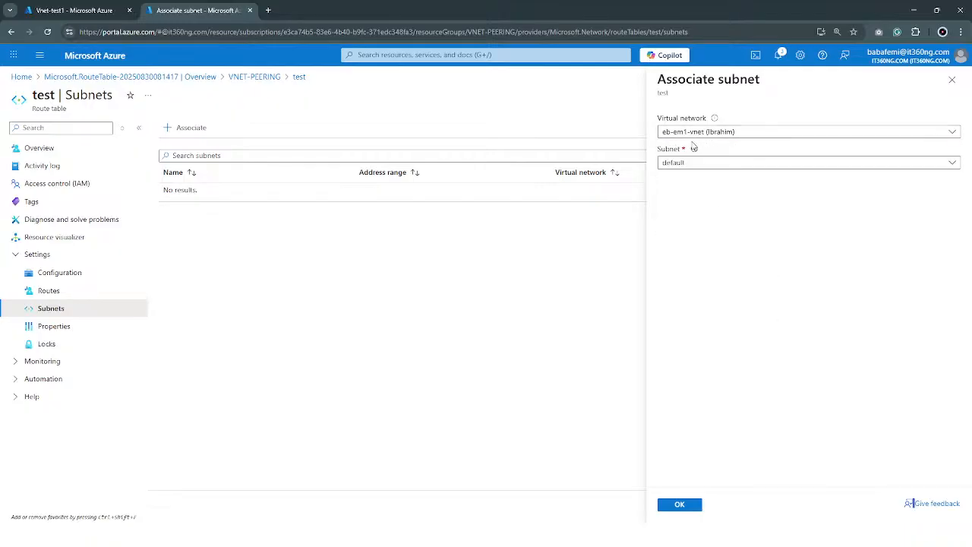
click(951, 79)
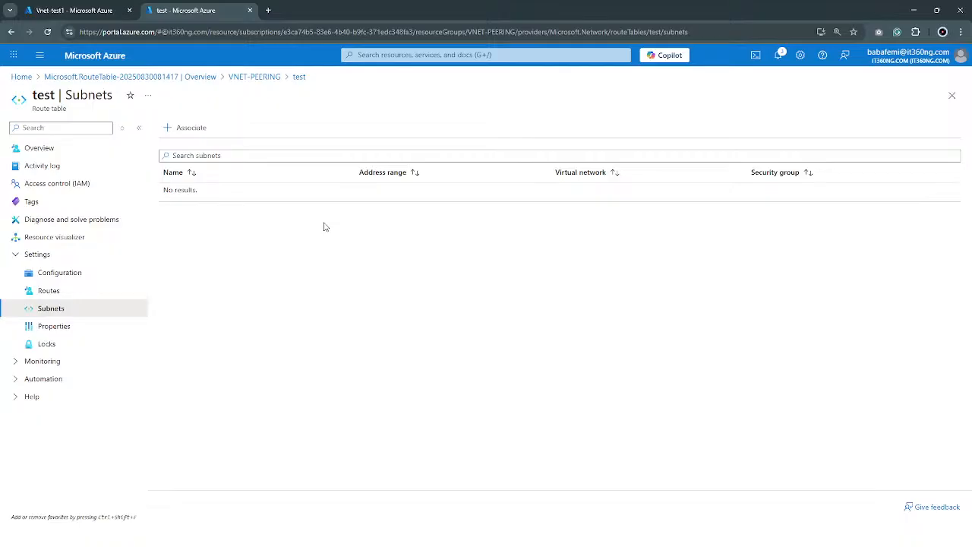
click(913, 10)
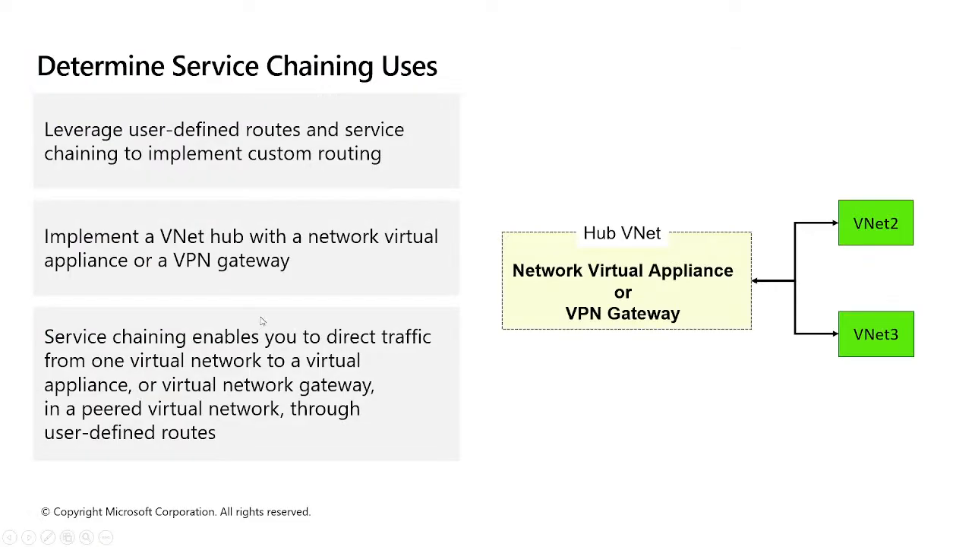
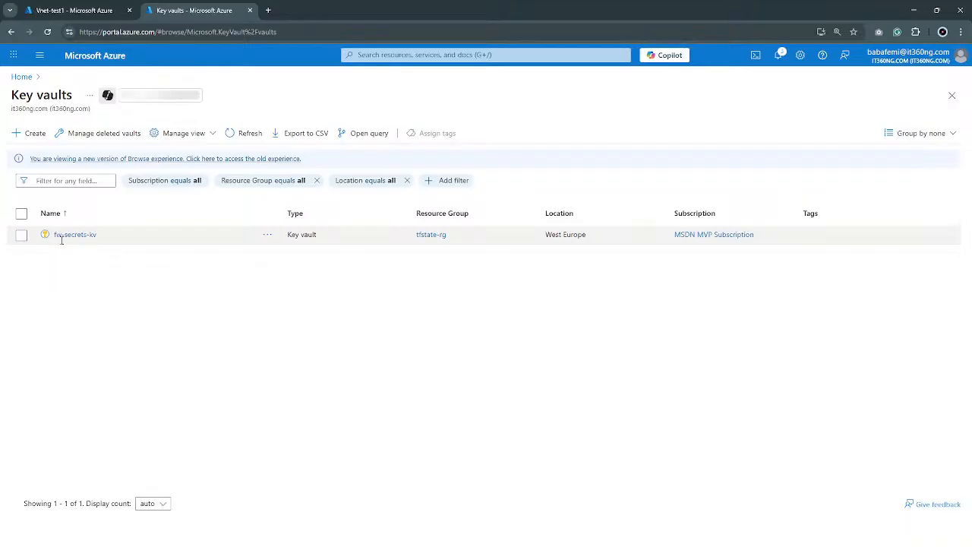
Open the networking settings of key vault fw-secrets-kv and allow public access from specific virtual networks and IP addresses
click(63, 239)
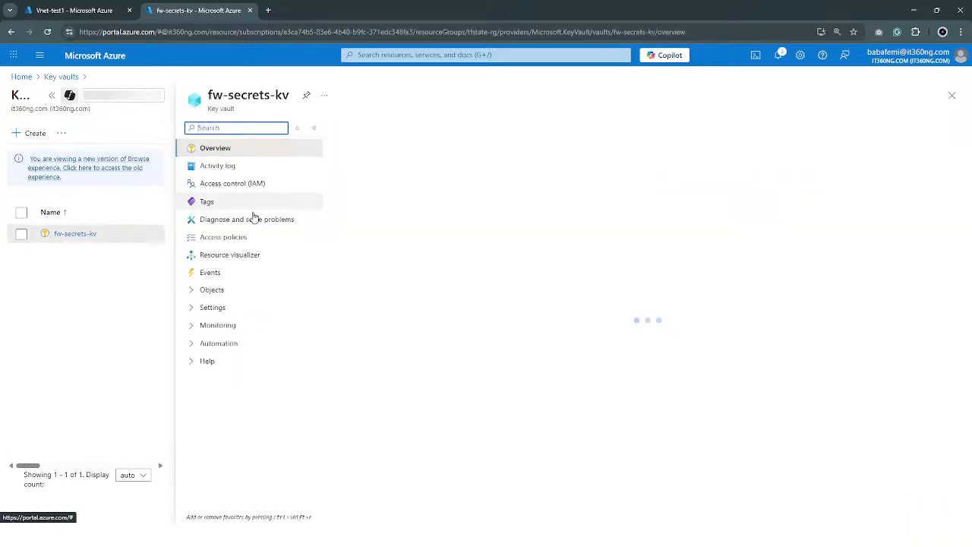
click(212, 307)
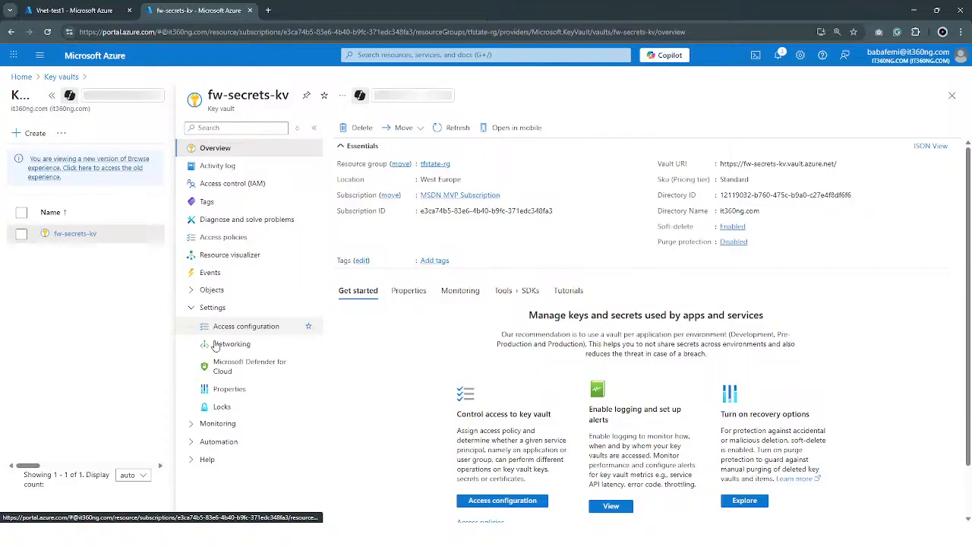
click(215, 345)
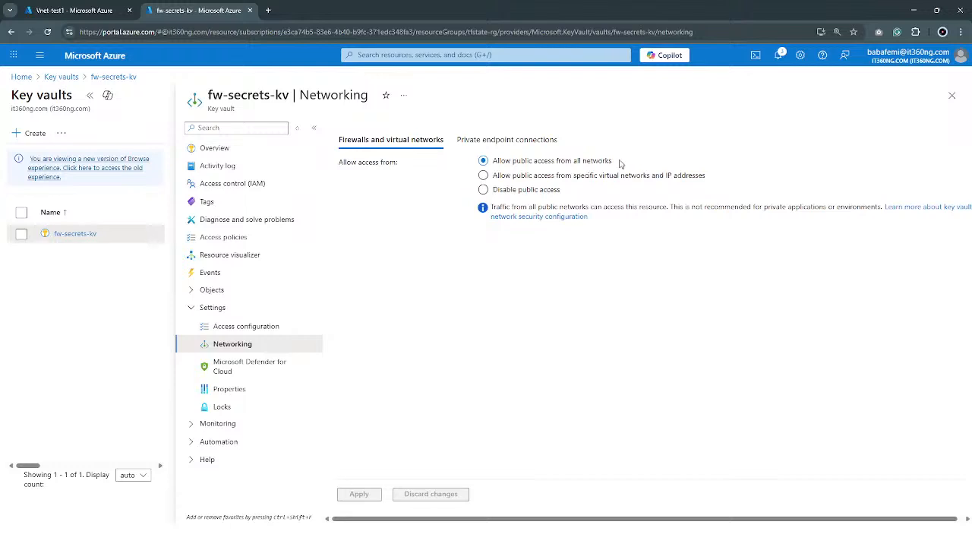
click(559, 181)
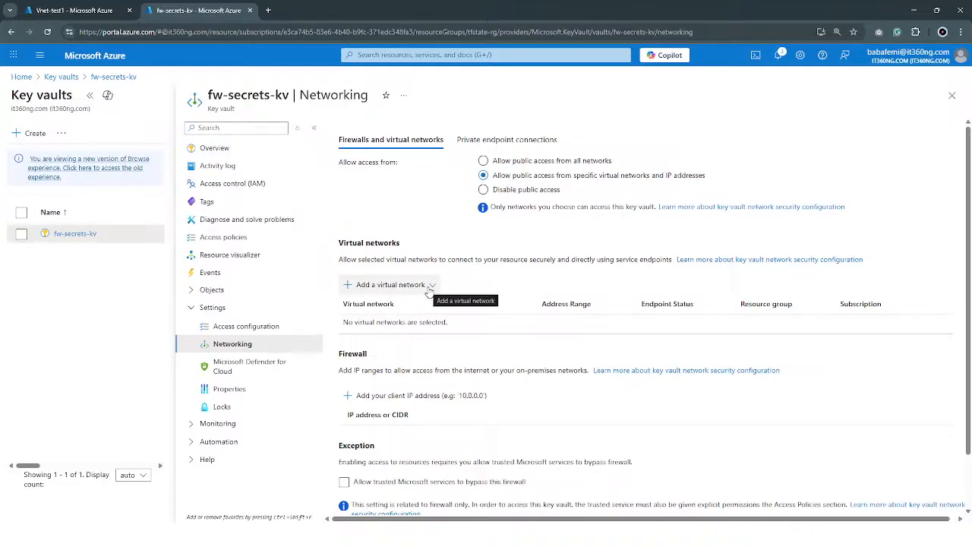
Enter 192.168.33.45 as an allowed client IP address in the key vault's firewall
scroll(410, 393, down, 2)
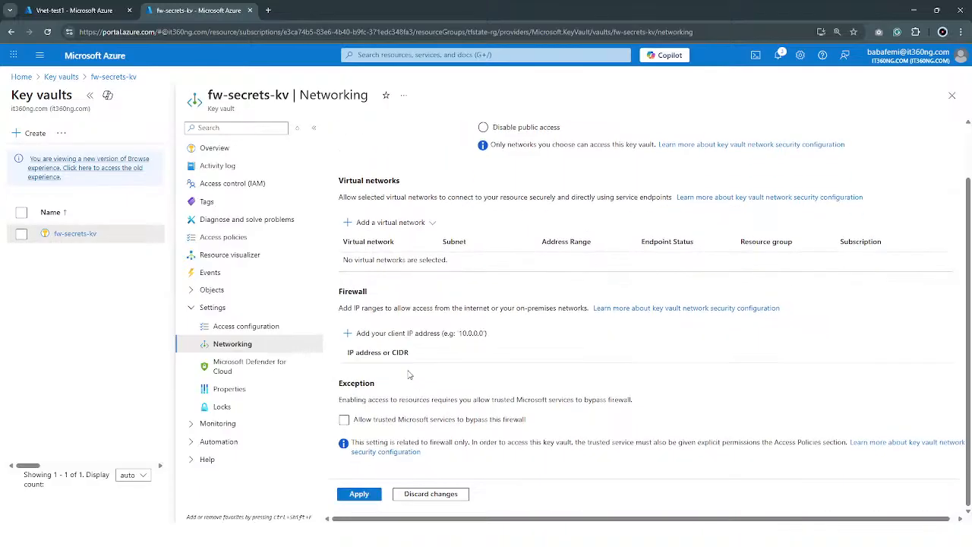
click(383, 334)
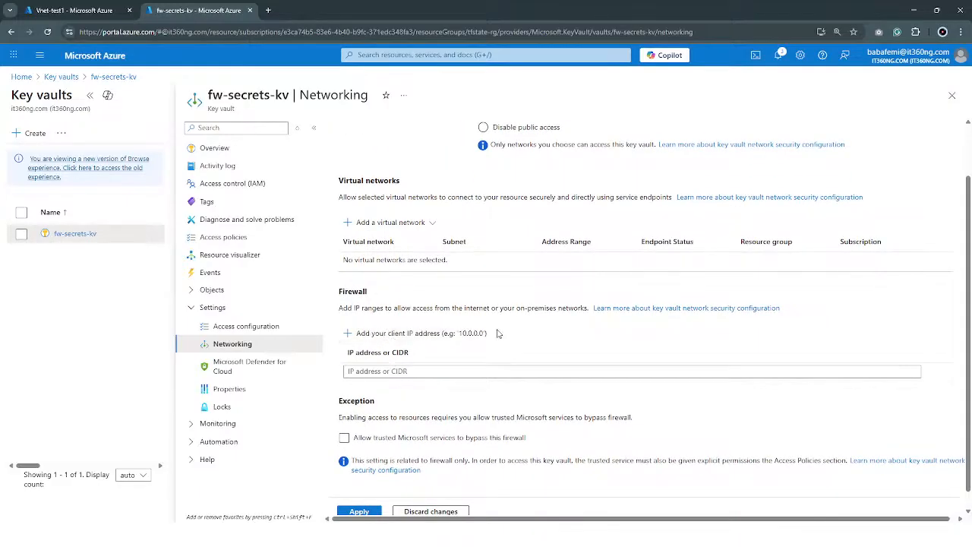
click(398, 370)
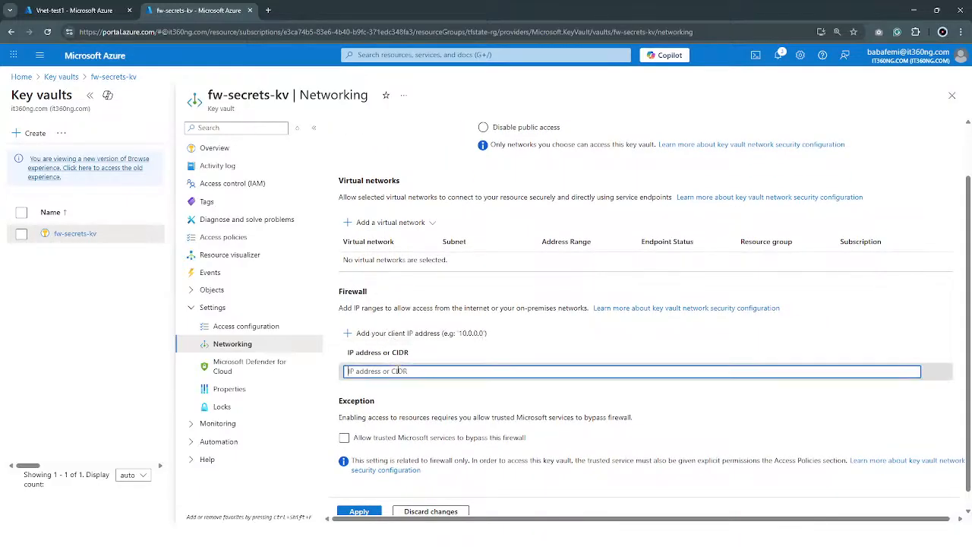
text(192.0.)
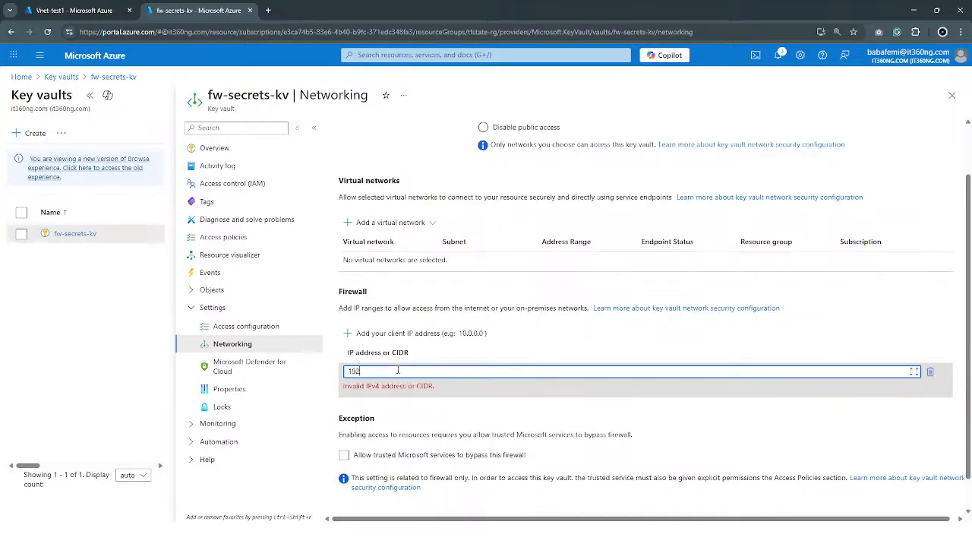
key(BackSpace)
key(BackSpace)
text(168.33.45)
click(525, 338)
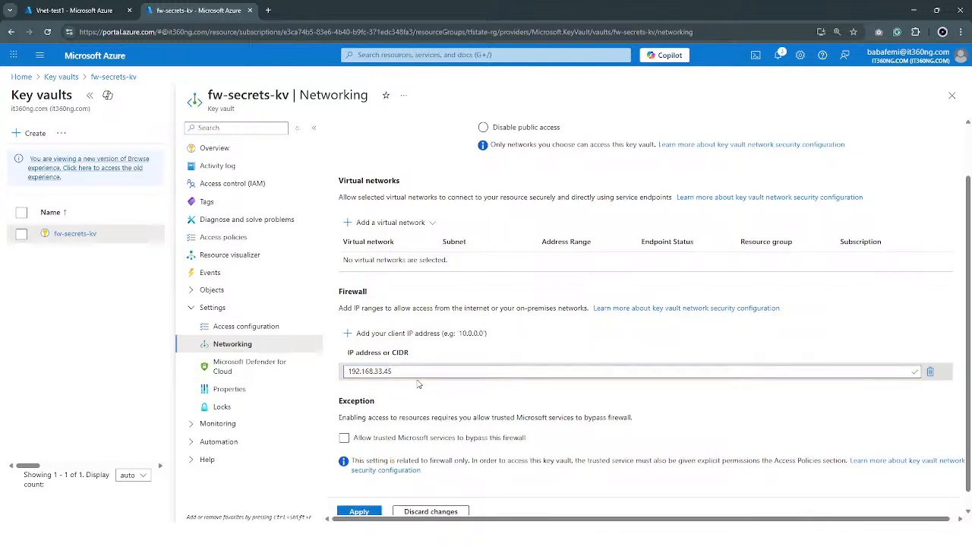
drag(401, 372, 331, 379)
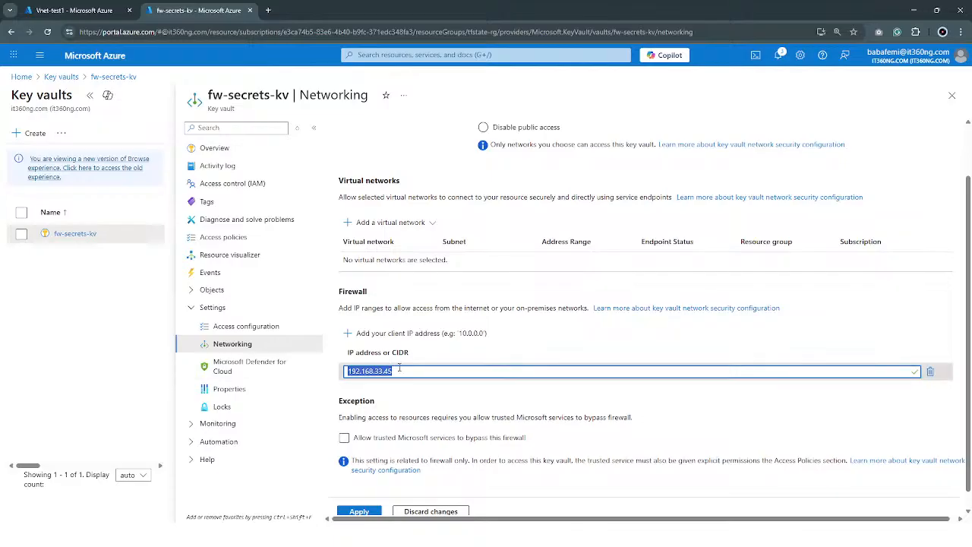
drag(398, 371, 342, 371)
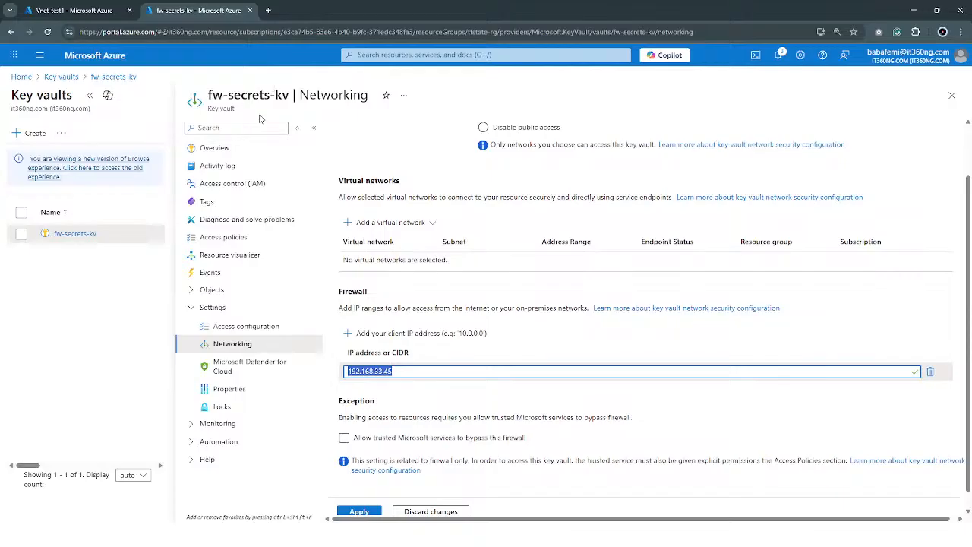
click(422, 378)
key(ctrl+a)
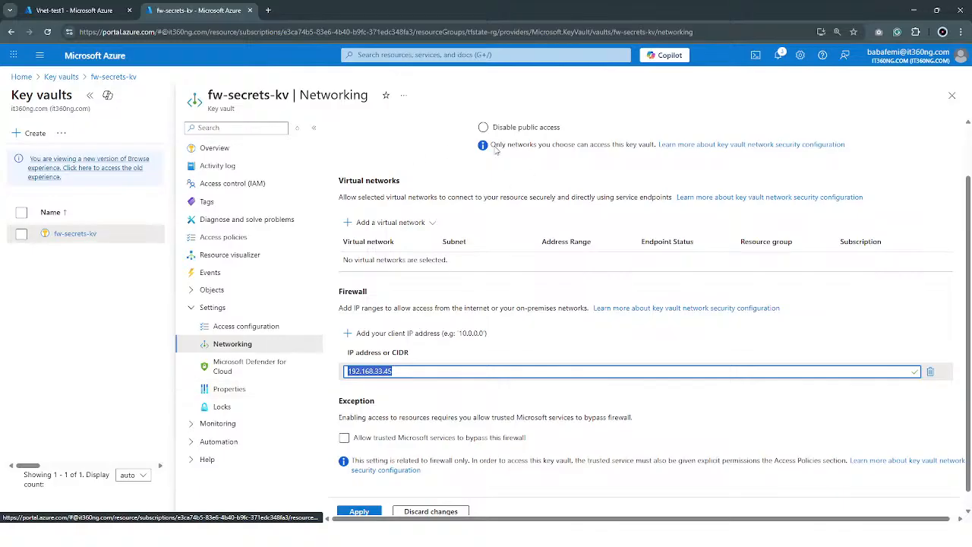
Review the options for adding a virtual network, and set the key vault's network access to Disable public access
scroll(384, 353, up, 2)
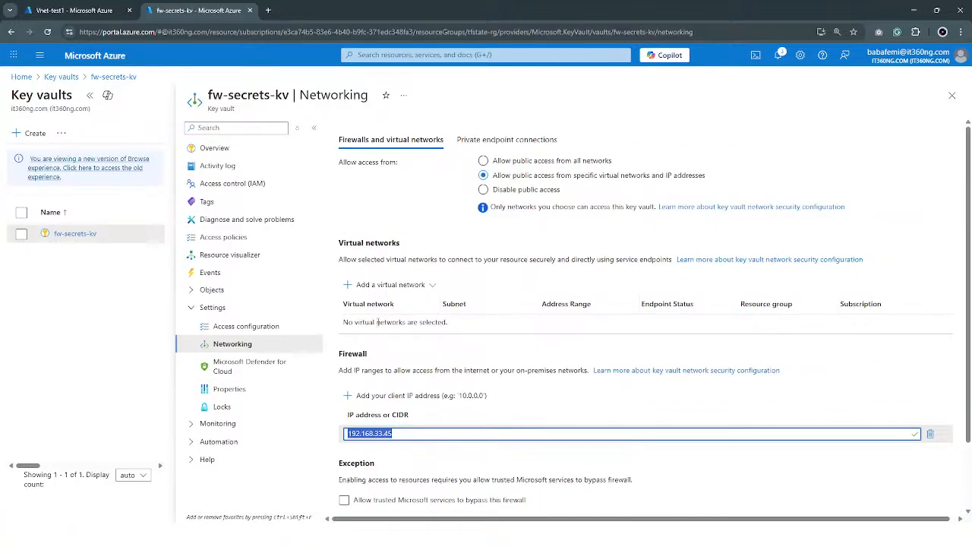
click(376, 288)
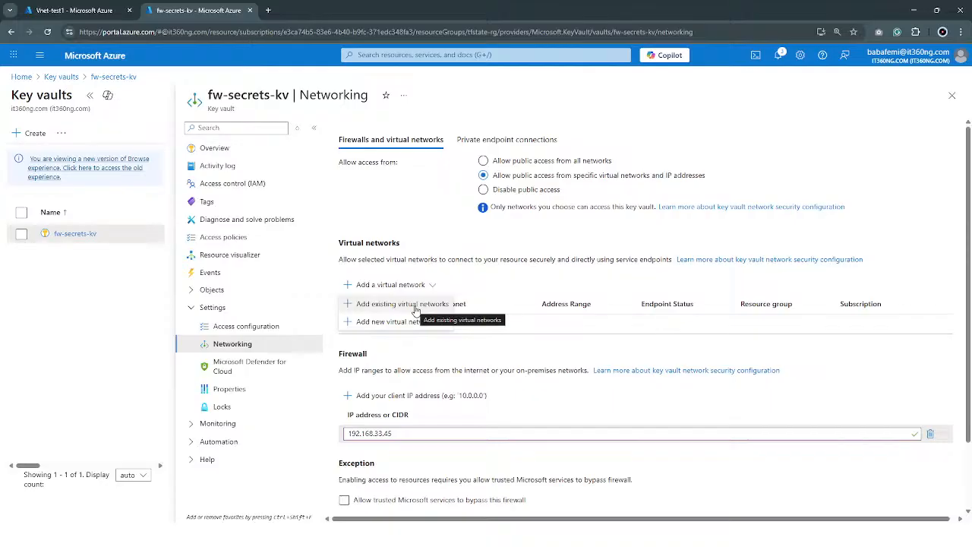
drag(506, 175, 577, 188)
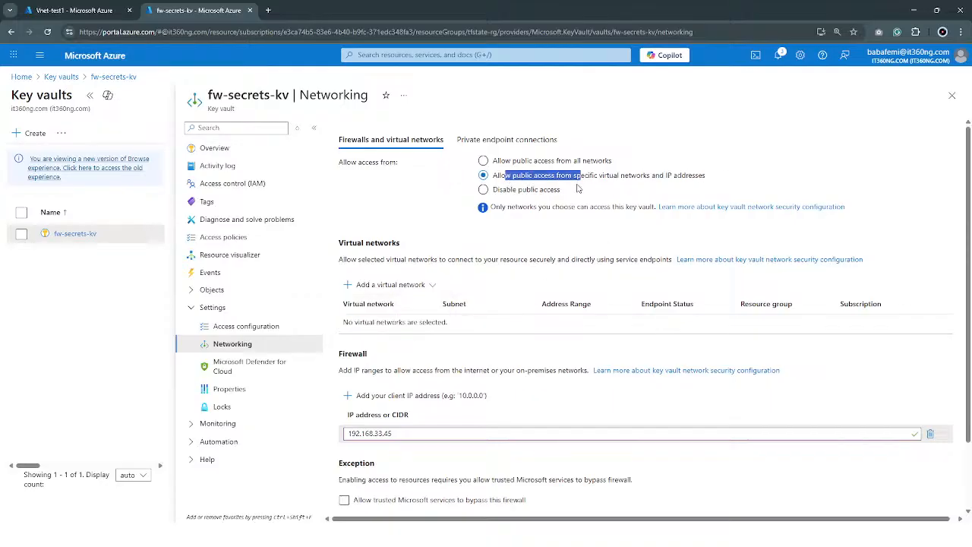
click(523, 189)
click(494, 177)
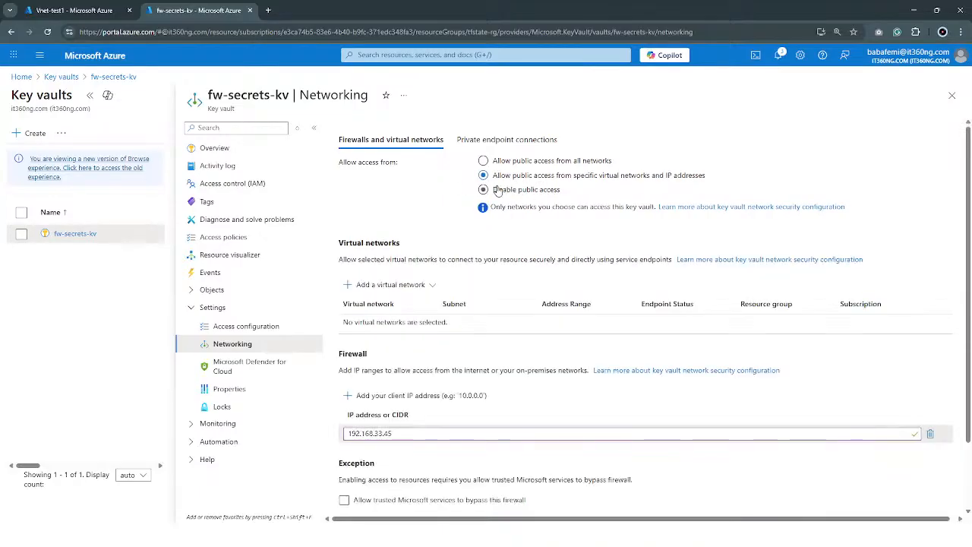
click(546, 191)
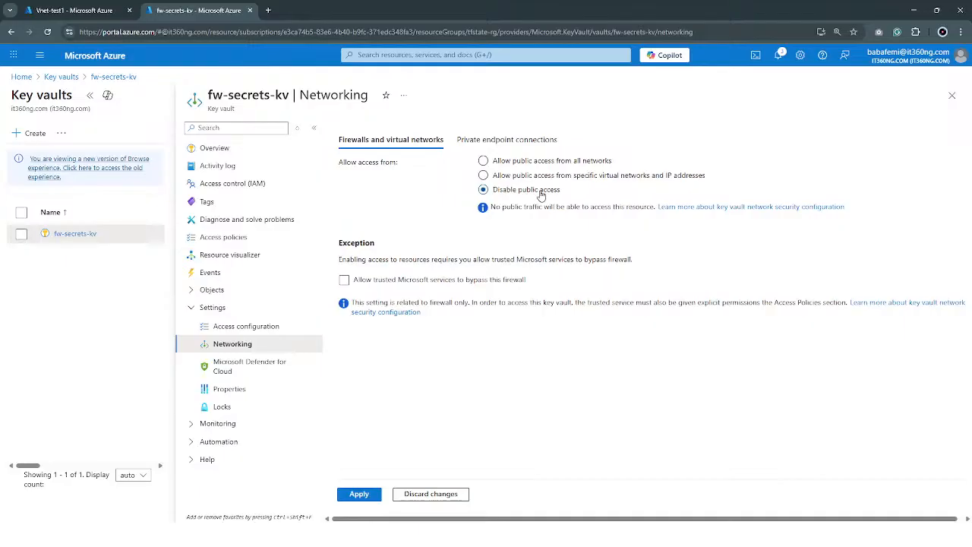
Start a private endpoint for the key vault, name it test in resource group tfstate-rg, and proceed to the resource settings
click(496, 140)
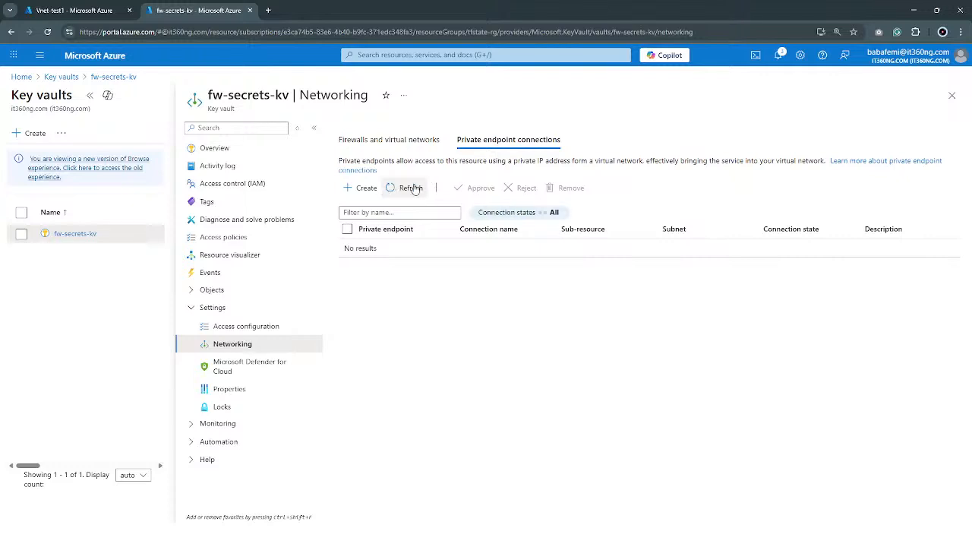
click(366, 188)
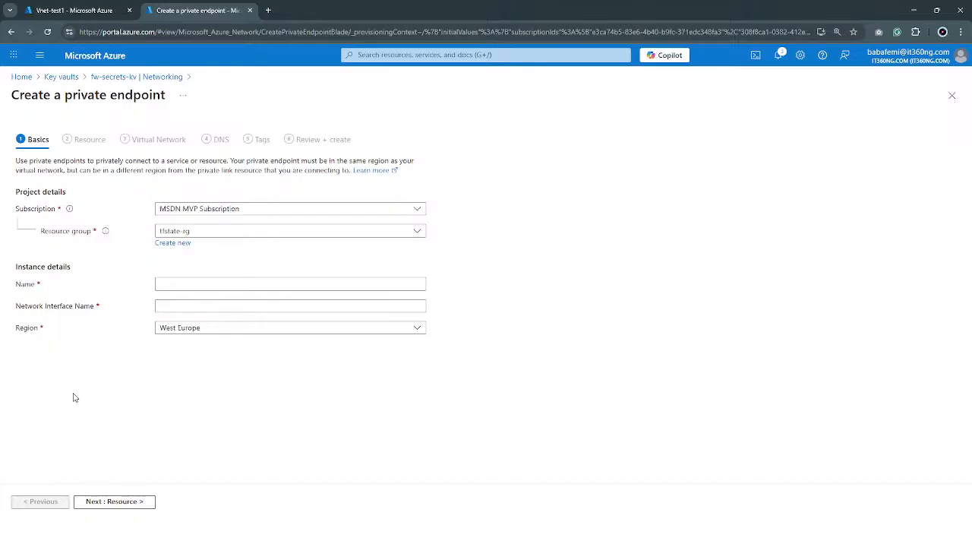
click(237, 286)
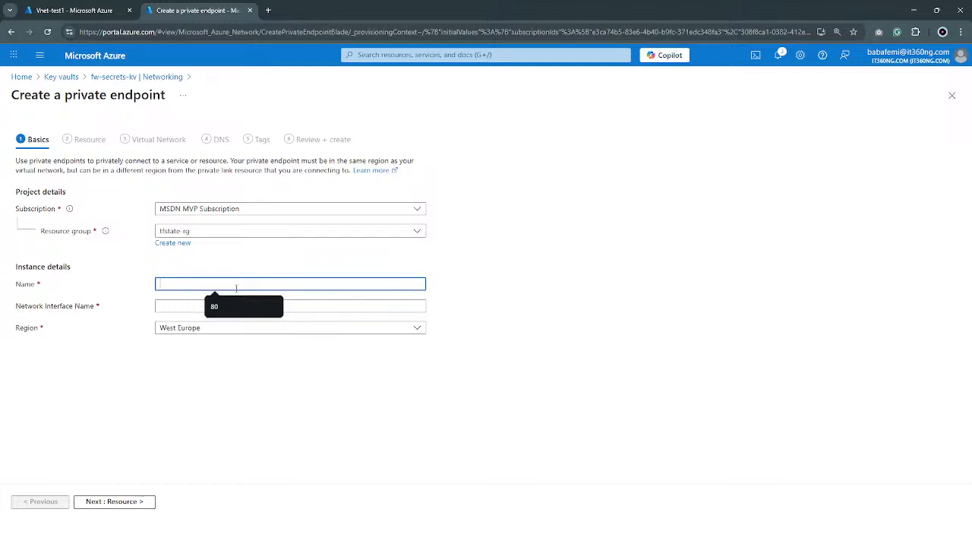
click(202, 231)
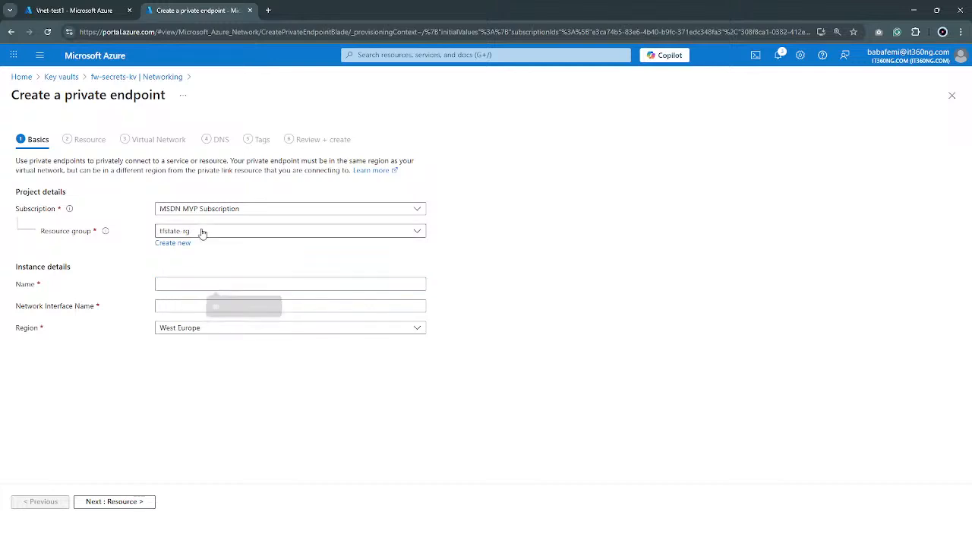
click(564, 316)
click(201, 285)
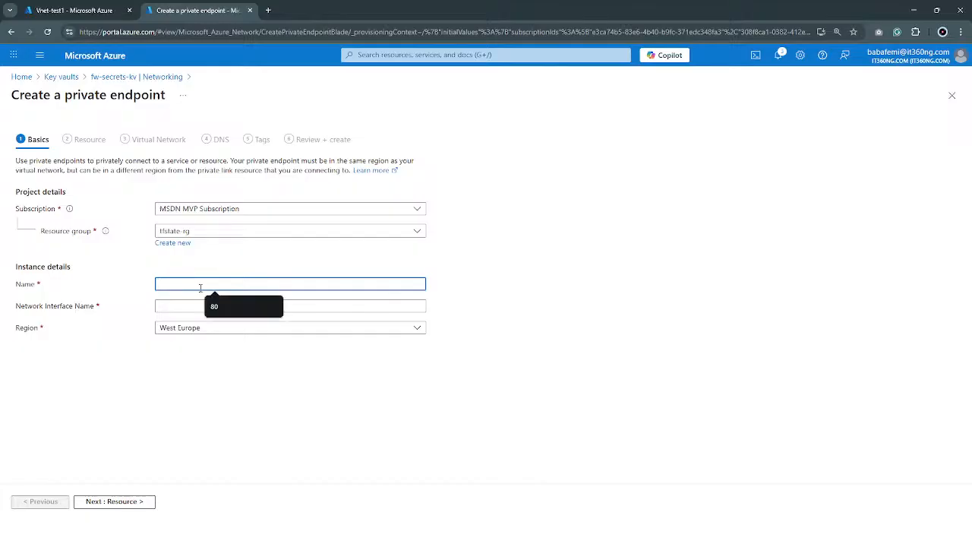
text(test)
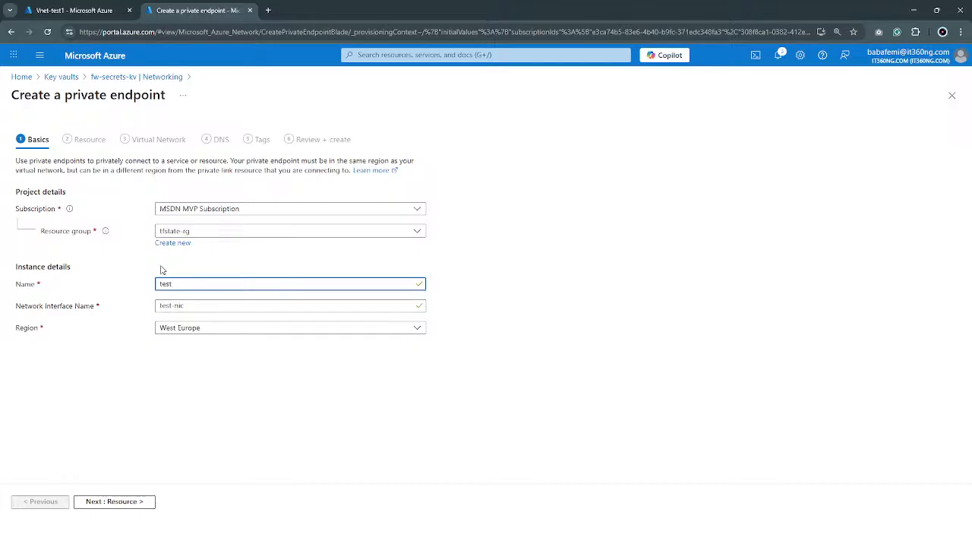
click(138, 504)
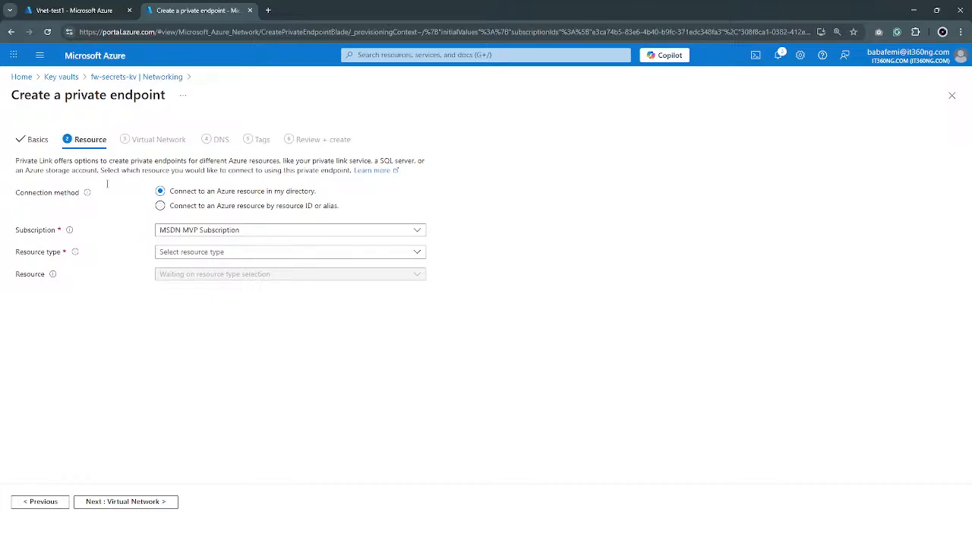
Set the private endpoint's resource type to Microsoft.KeyVault/vaults
click(219, 256)
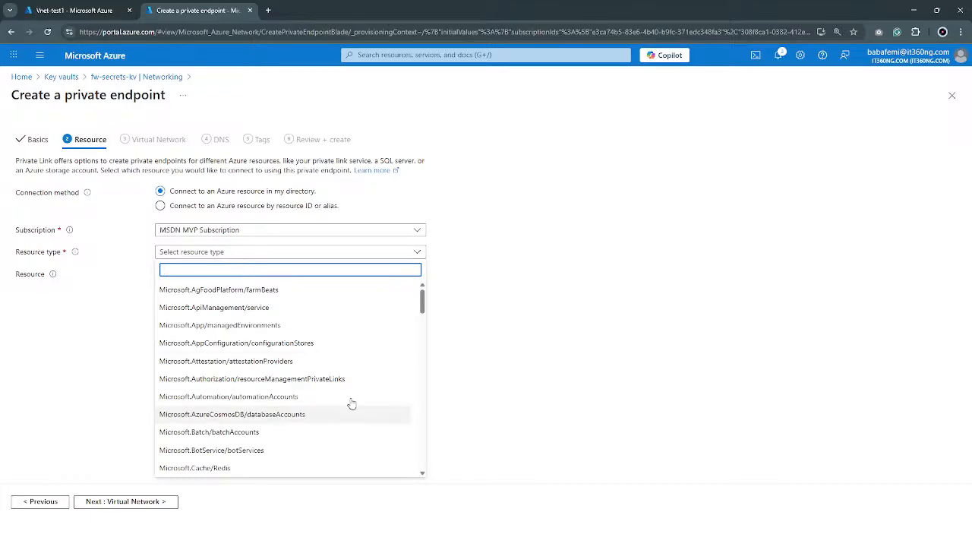
scroll(304, 426, down, 2)
scroll(308, 439, down, 12)
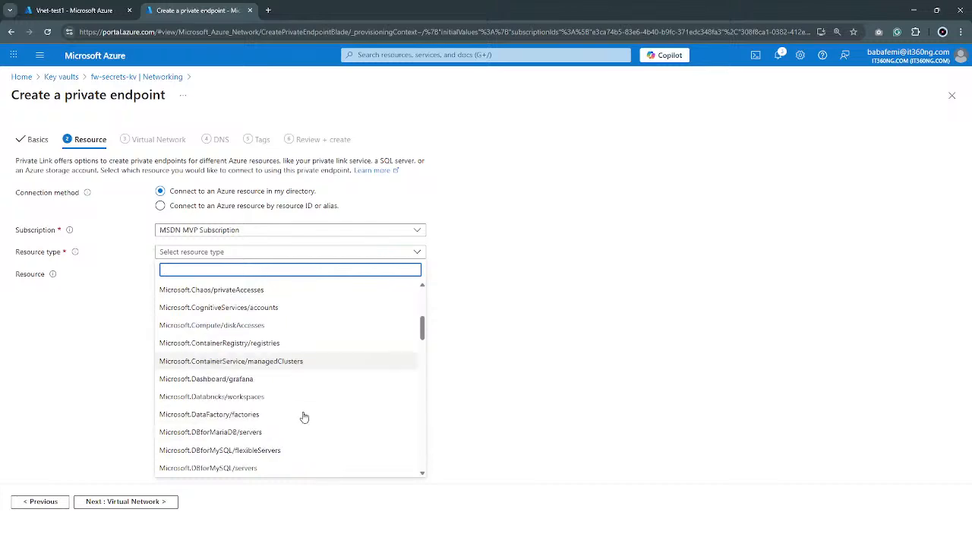
scroll(302, 409, down, 10)
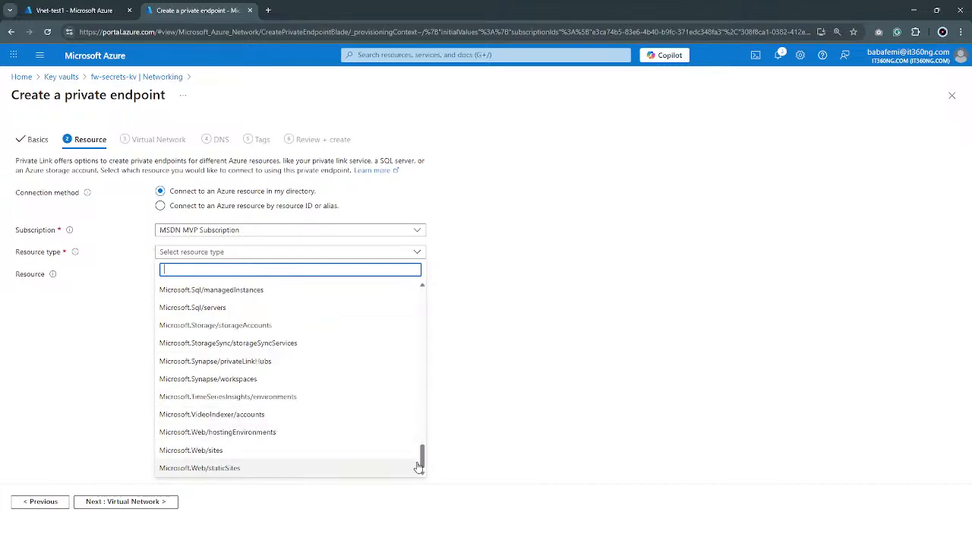
drag(423, 458, 428, 291)
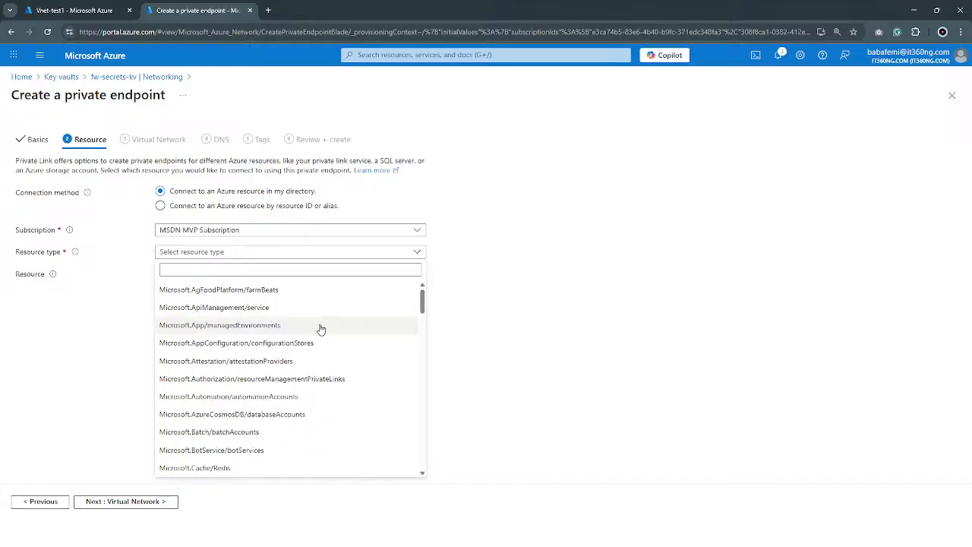
scroll(313, 357, down, 1)
scroll(310, 361, down, 5)
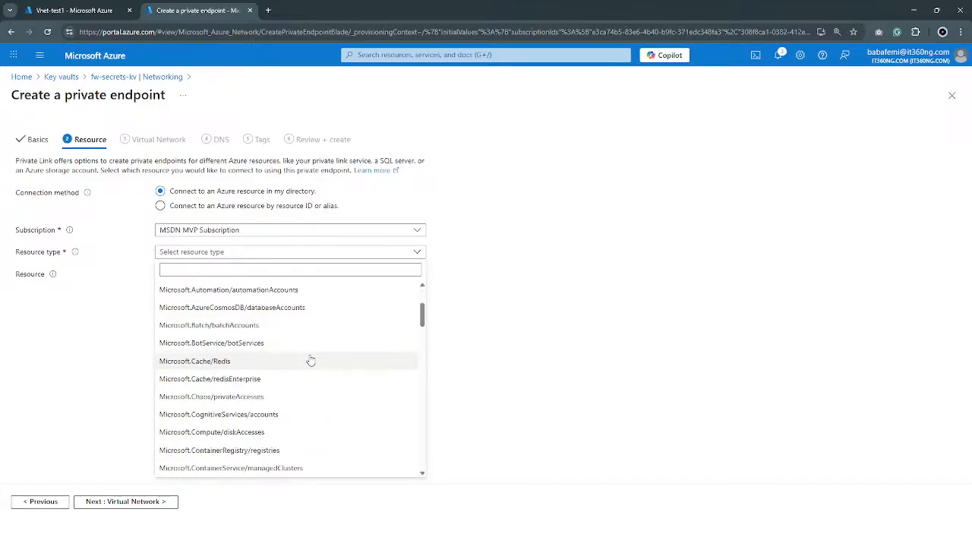
scroll(306, 372, down, 10)
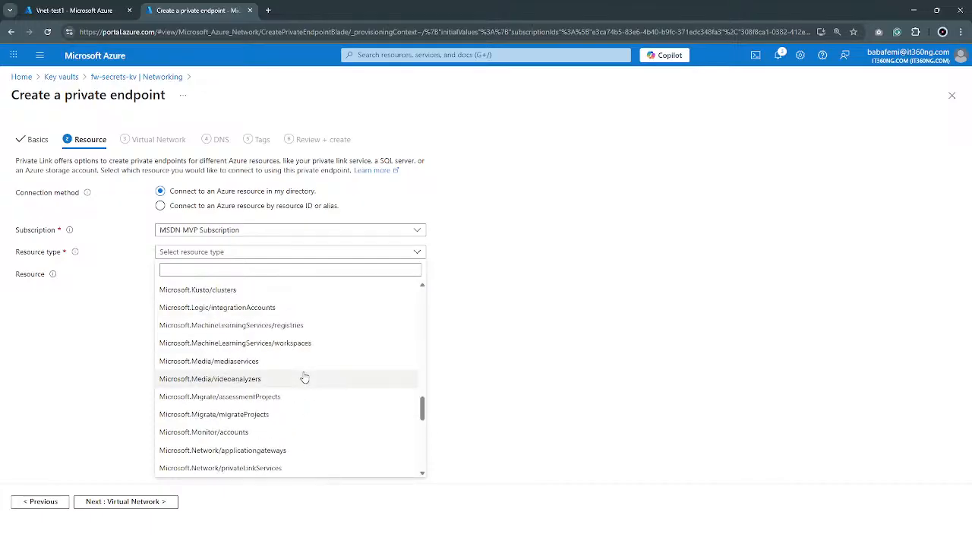
scroll(234, 373, up, 3)
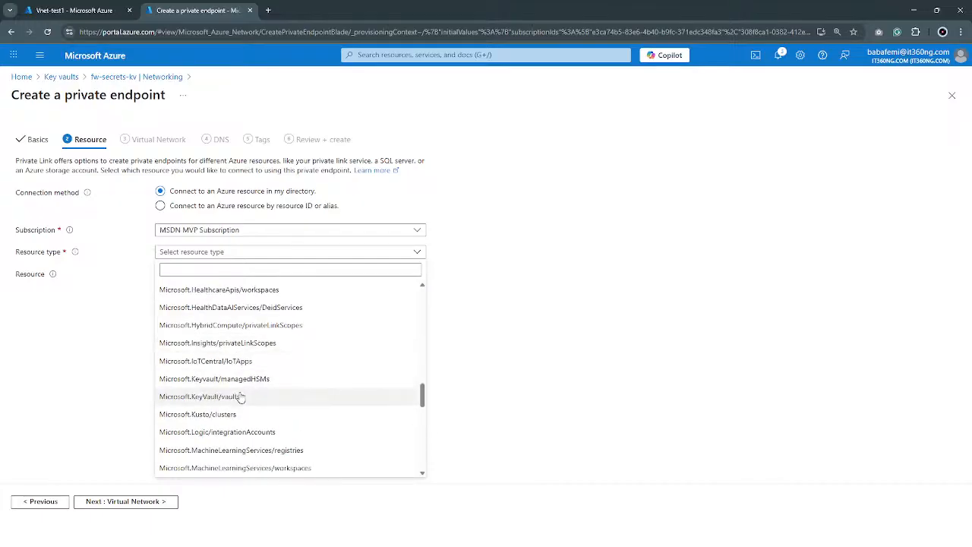
click(240, 397)
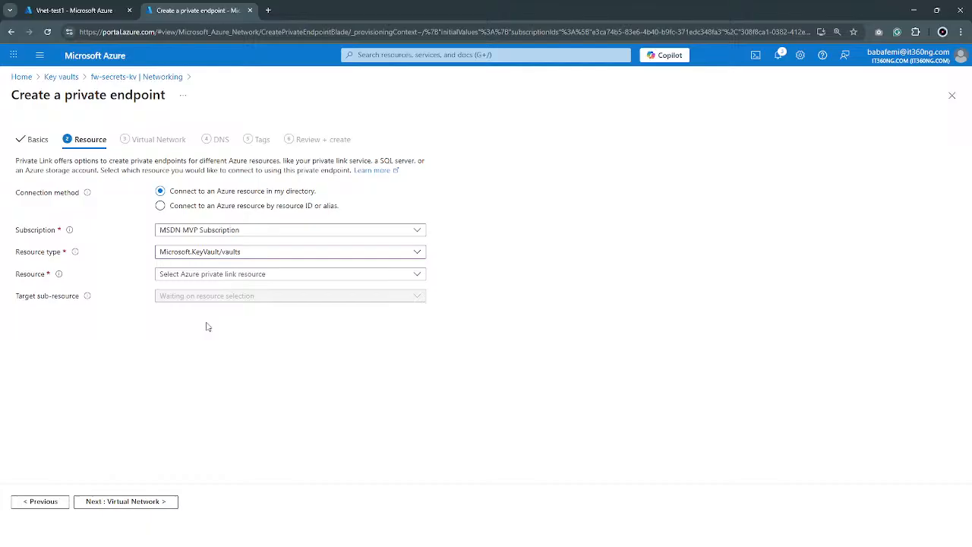
Choose fw-secrets-kv as the endpoint's target resource, and accept the default virtual network settings to reach the DNS settings
click(260, 276)
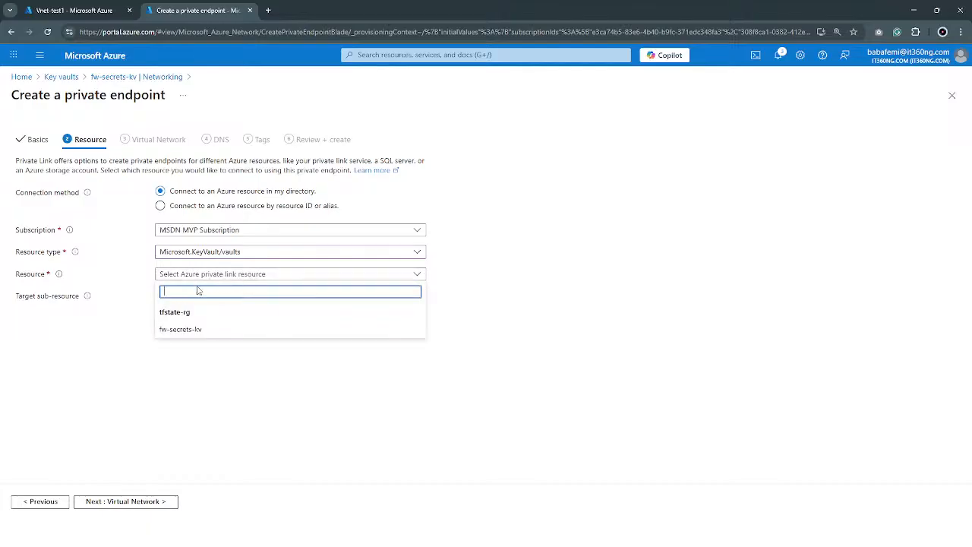
click(193, 330)
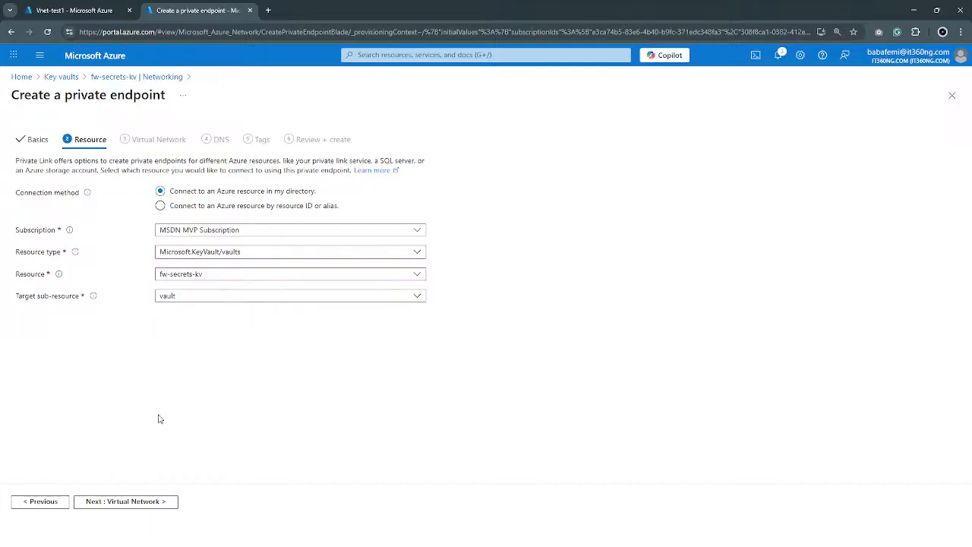
click(114, 501)
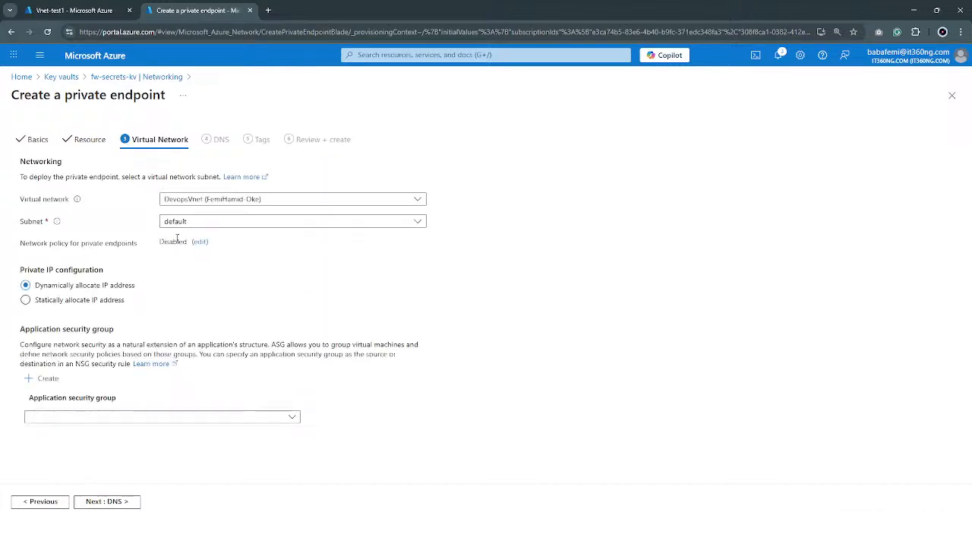
click(118, 504)
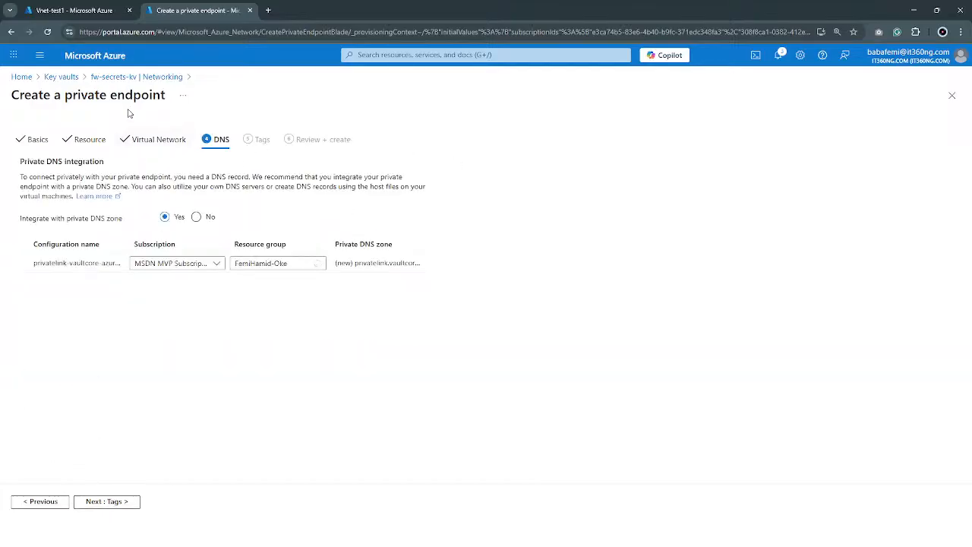
Abandon the private endpoint creation and return to the Networking settings of fw-secrets-kv
click(139, 79)
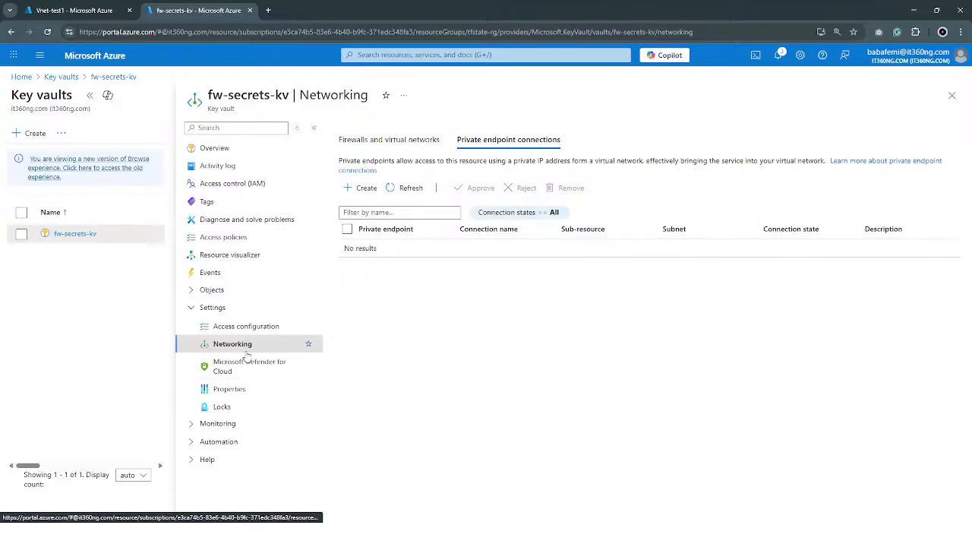
click(266, 328)
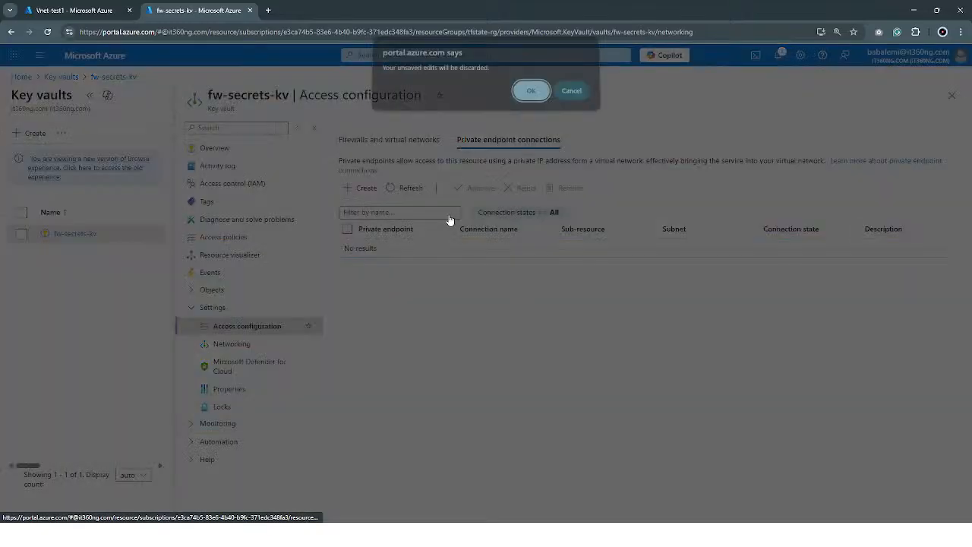
click(531, 97)
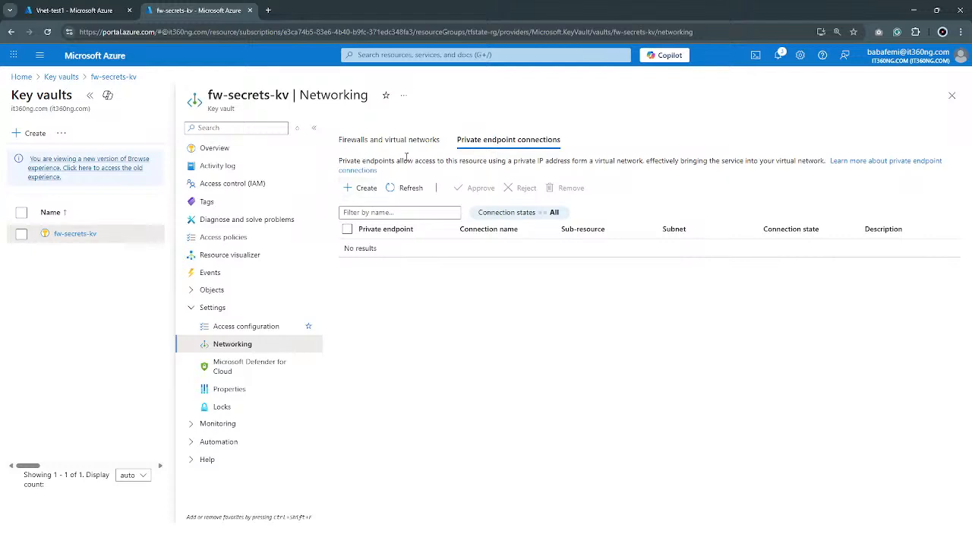
Set the key vault's firewall access back to Allow public access from all networks, and switch to the Private Link presentation slide
click(419, 141)
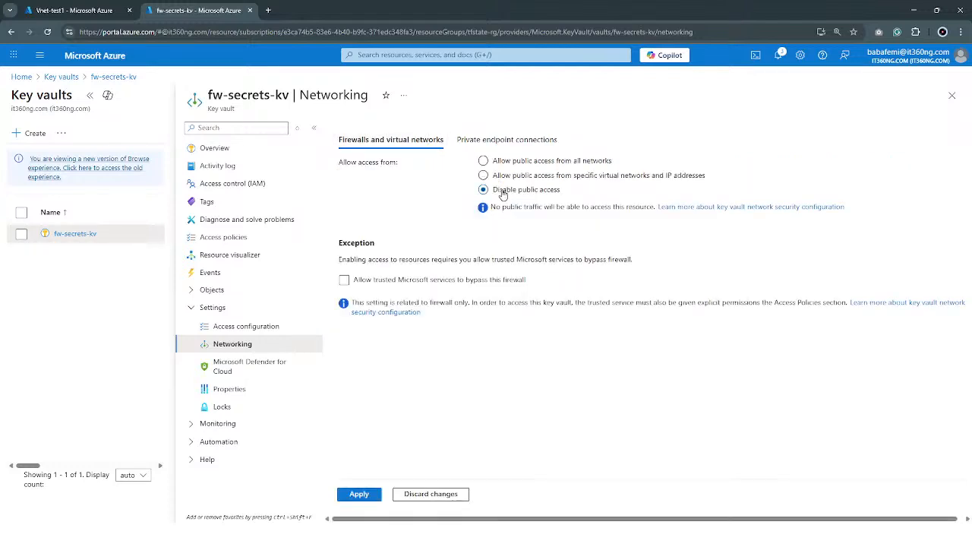
click(521, 163)
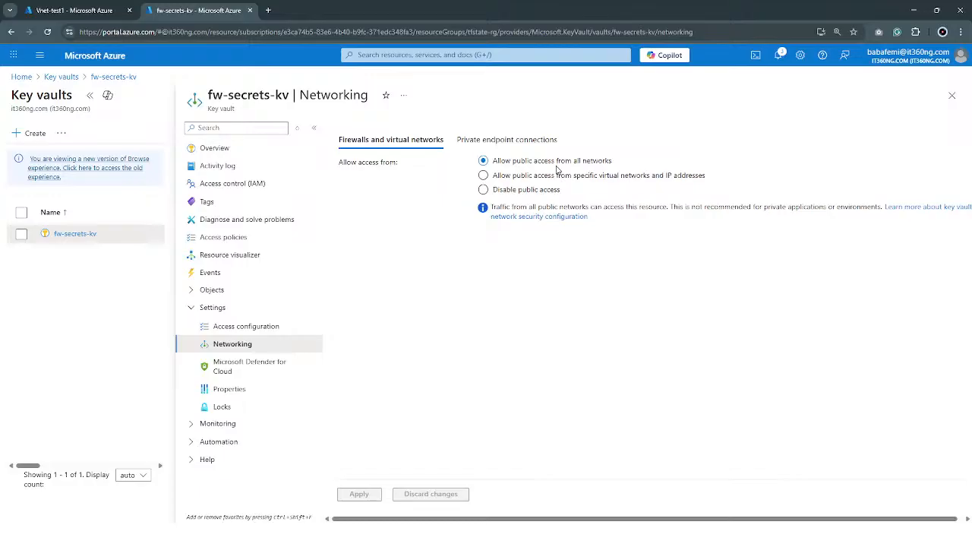
click(917, 9)
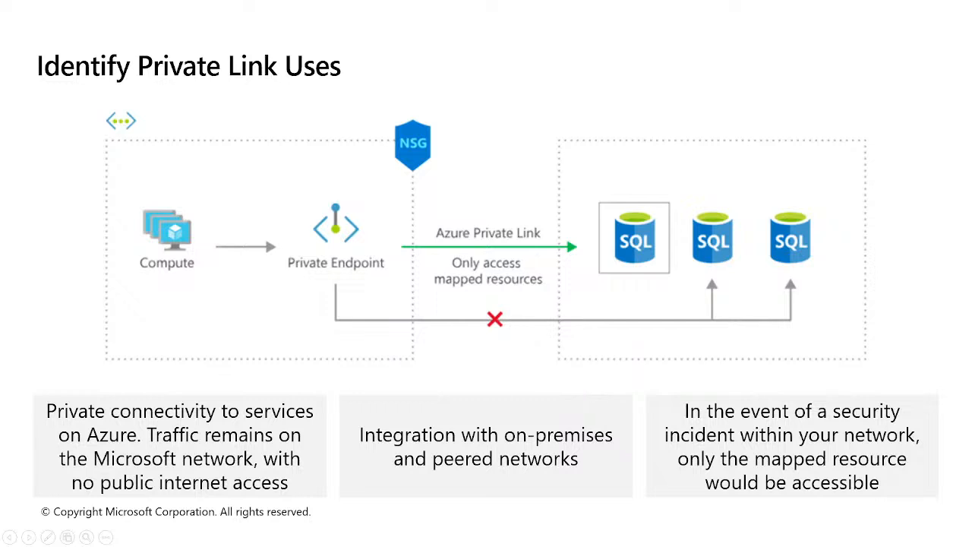